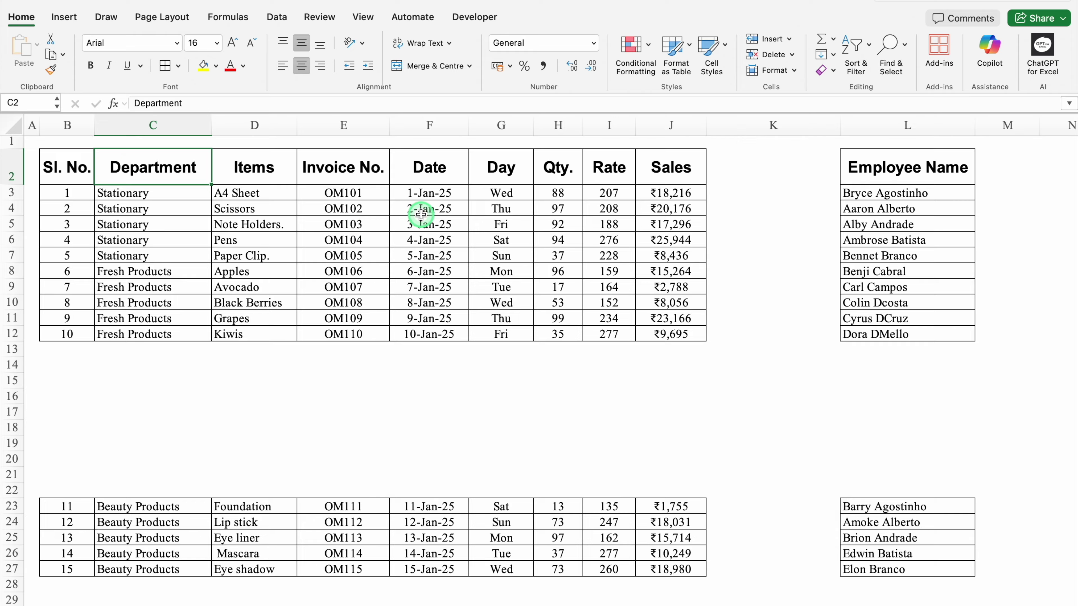
# - Try formatting the sales range B2:J12 as a table with headers in a light style with a dark blue header
pyautogui.click(336, 213)
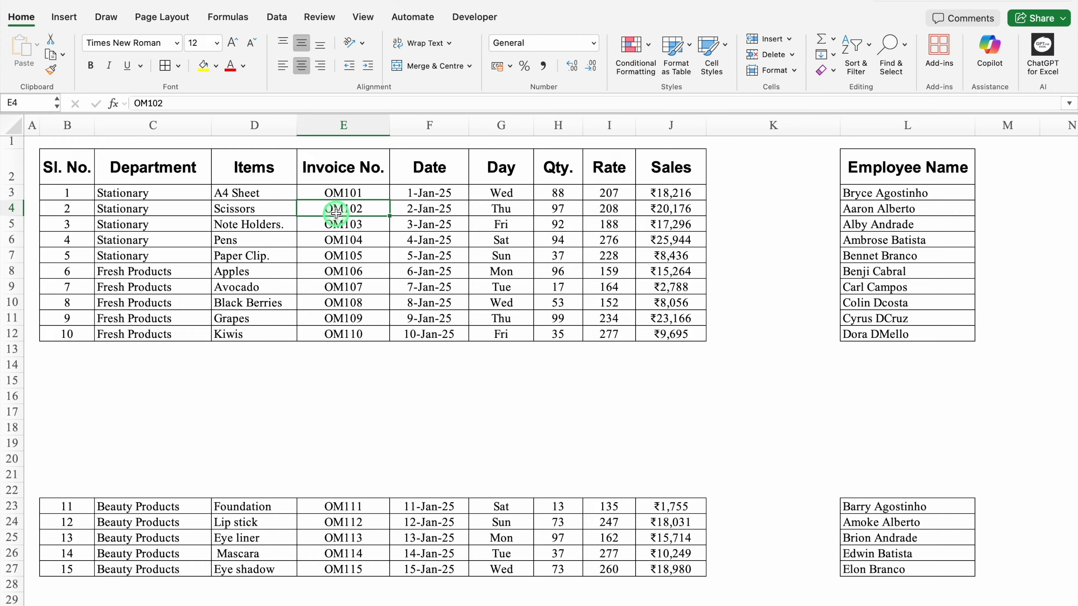
pyautogui.click(27, 29)
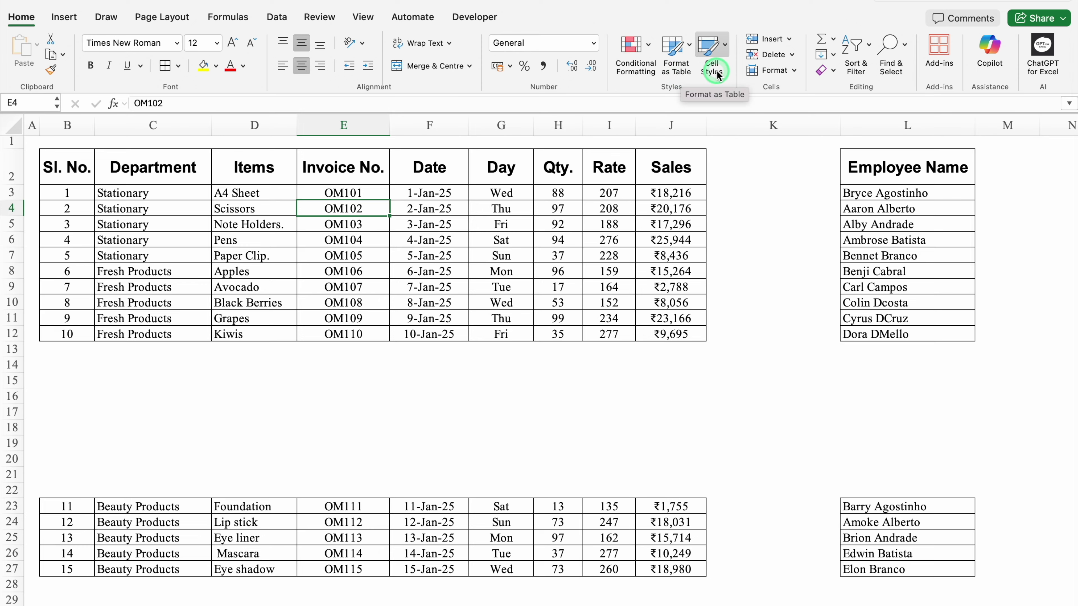
pyautogui.click(677, 52)
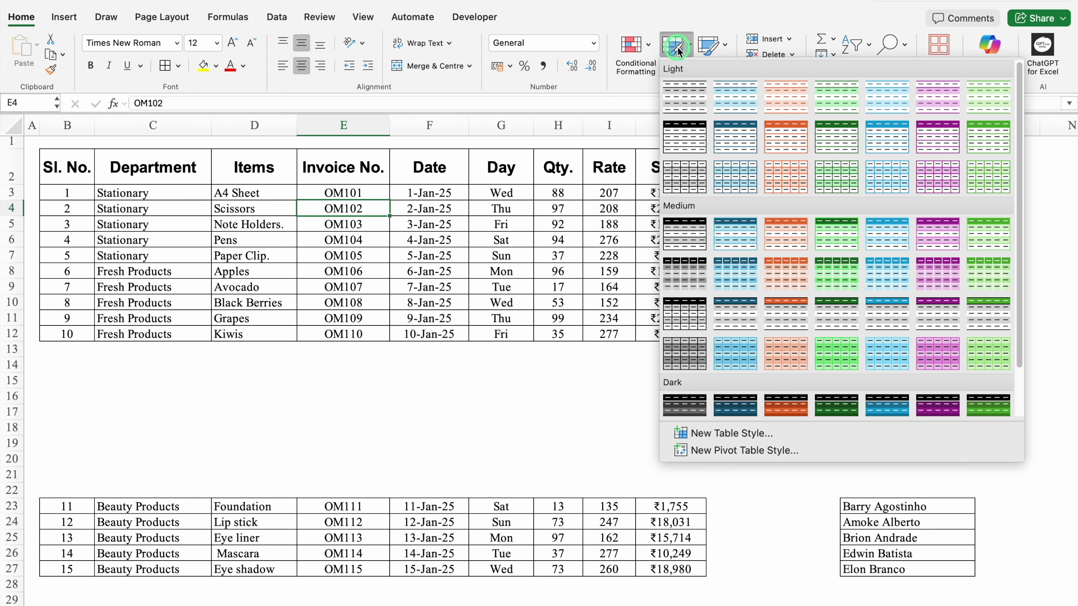
pyautogui.click(731, 130)
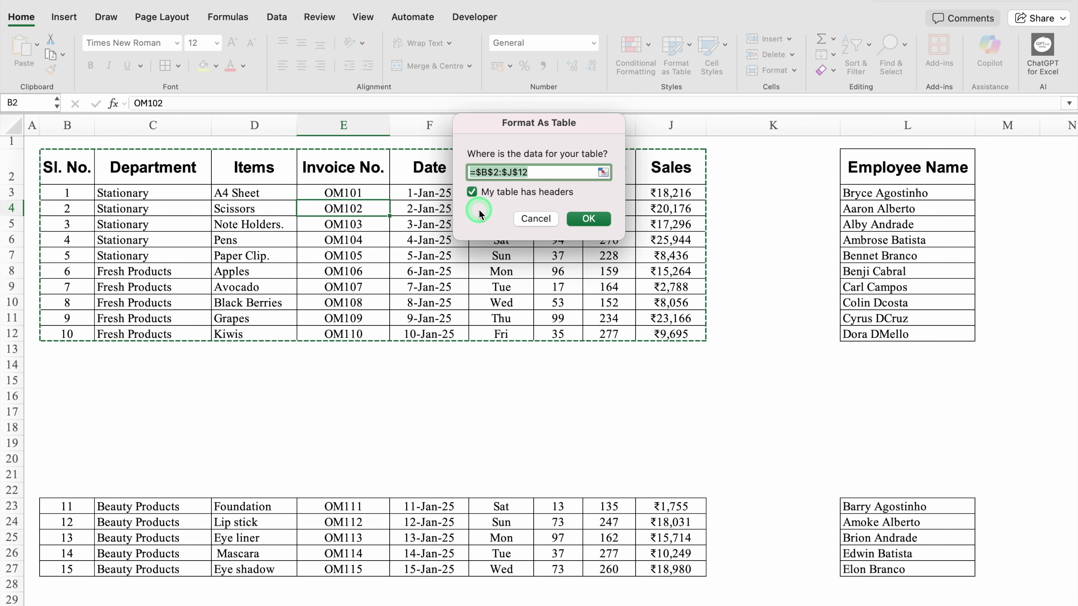
pyautogui.click(588, 219)
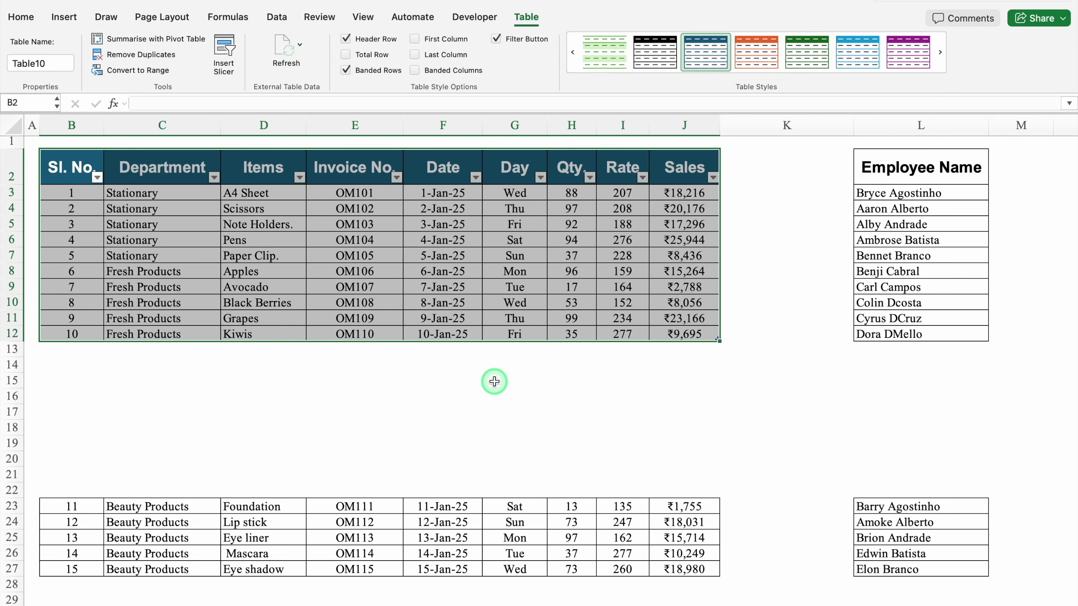
pyautogui.press('super+z')
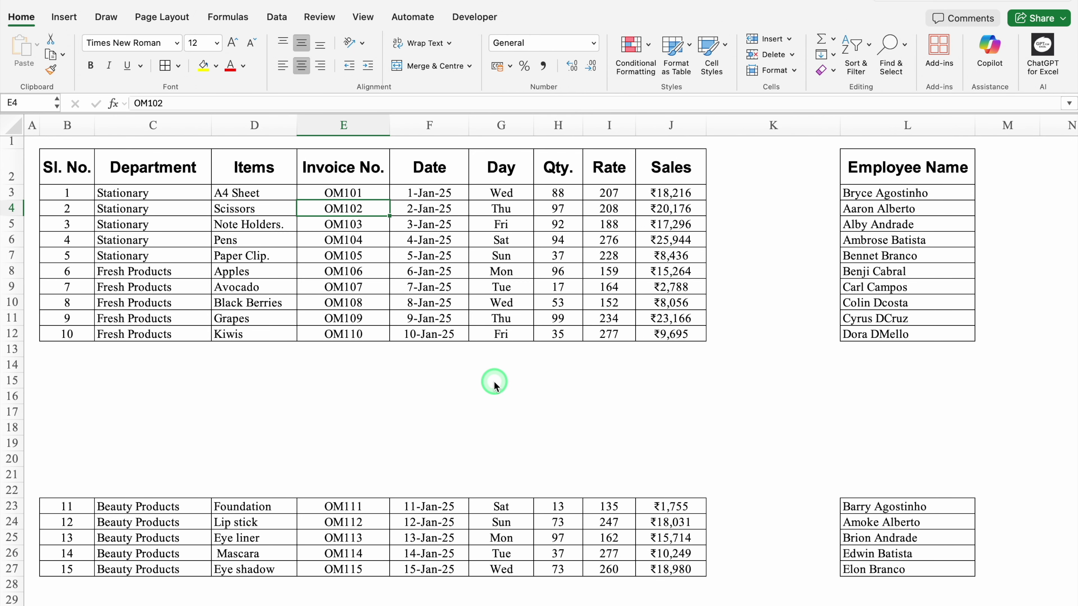
# - Convert B2:J12 into a table with headers and apply the light table style with a dark blue header row
pyautogui.click(264, 255)
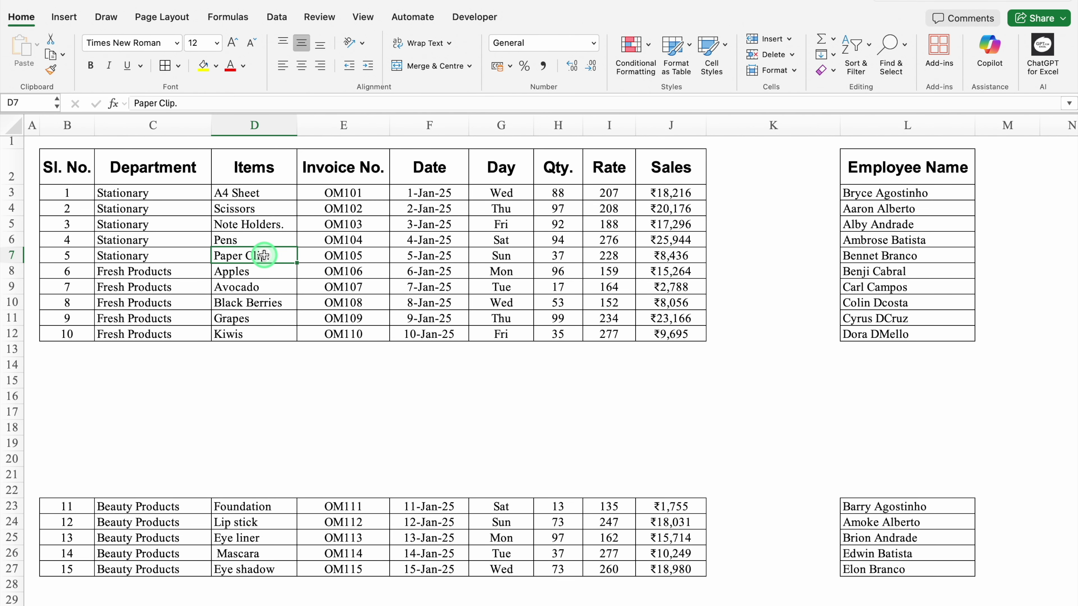
pyautogui.hotkey('ctrl', 't')
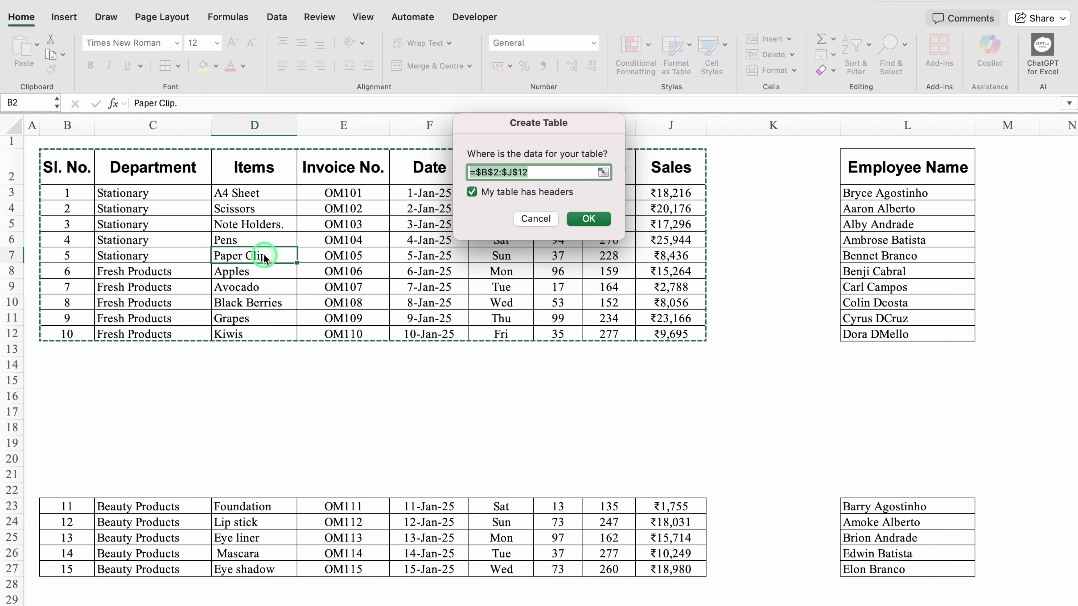
pyautogui.click(584, 220)
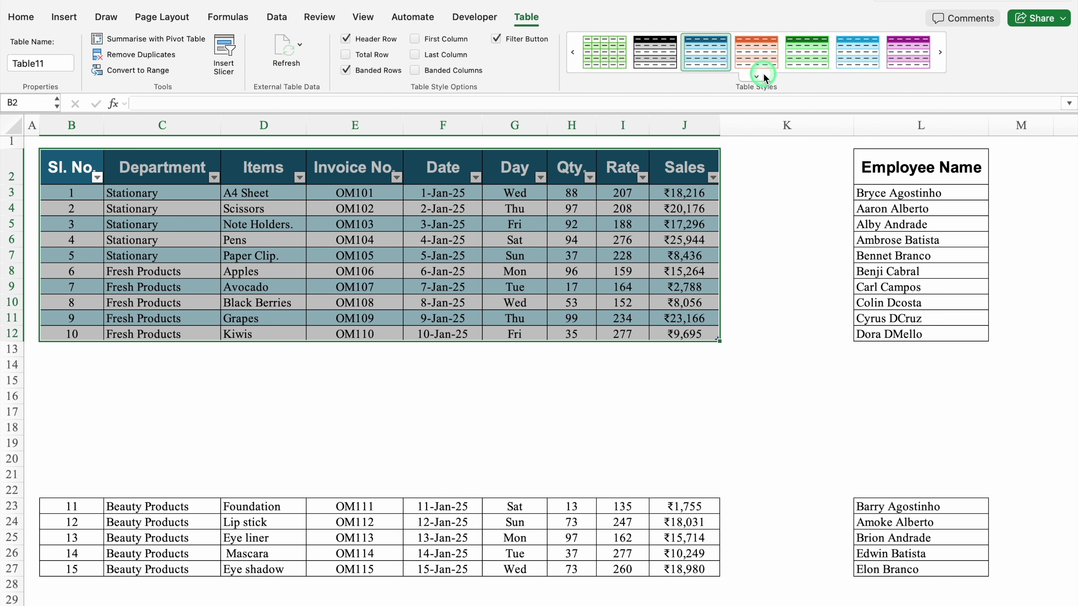
pyautogui.click(758, 79)
pyautogui.click(704, 174)
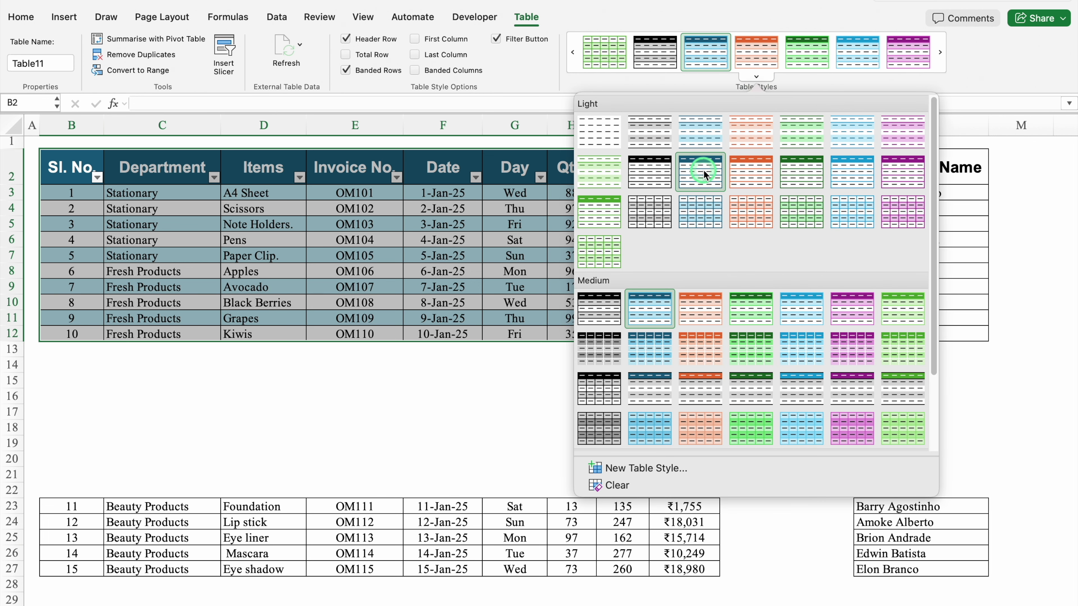
pyautogui.click(543, 376)
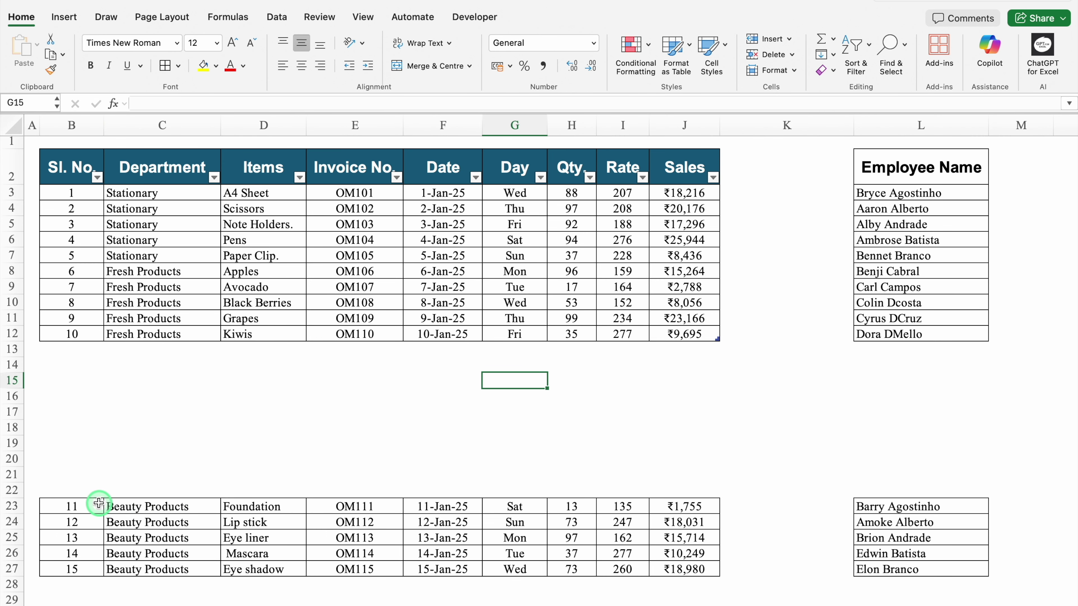
# - Try moving the Beauty Products rows B23:J27 directly beneath the table, starting at B13
pyautogui.moveTo(91, 505); pyautogui.dragTo(668, 563)
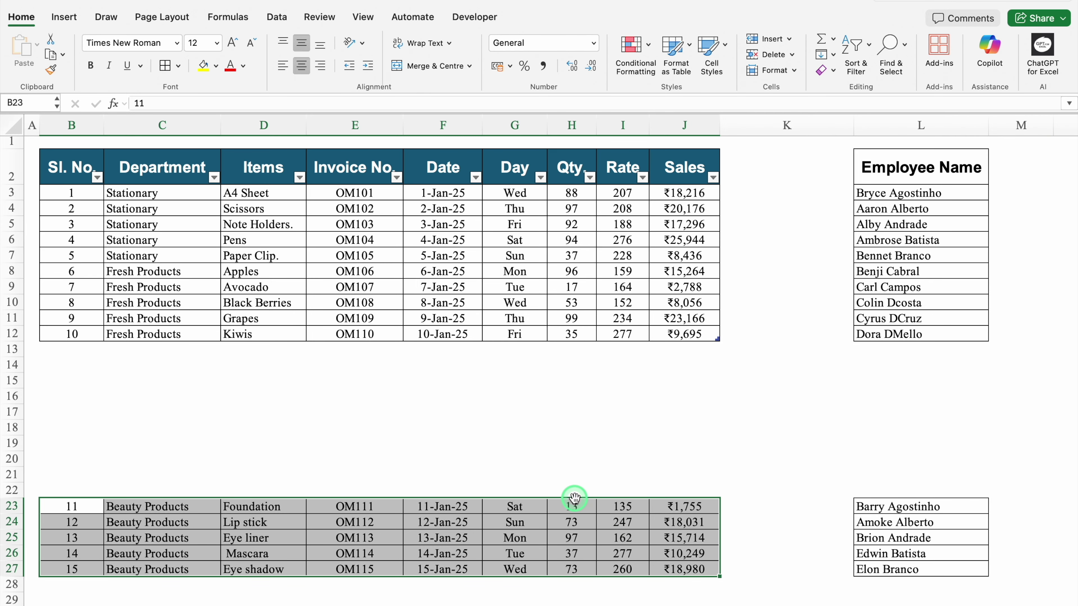
pyautogui.moveTo(574, 498); pyautogui.dragTo(564, 357)
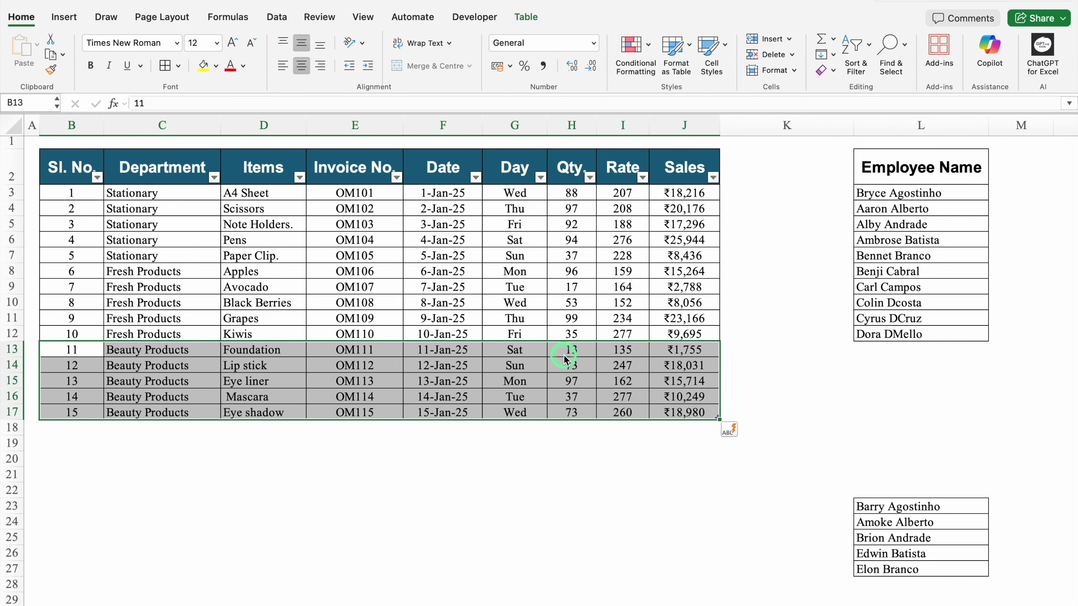
pyautogui.press('super+z')
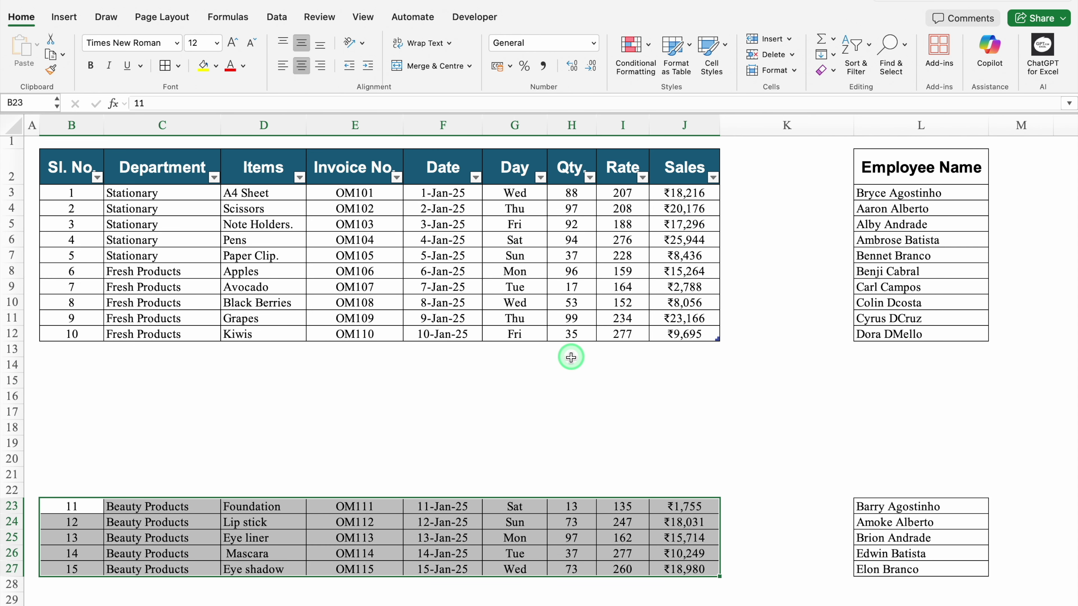
# - Clear the Day values in G23:G27 and the Sales values in J23:J27 of the Beauty Products rows
pyautogui.click(515, 508)
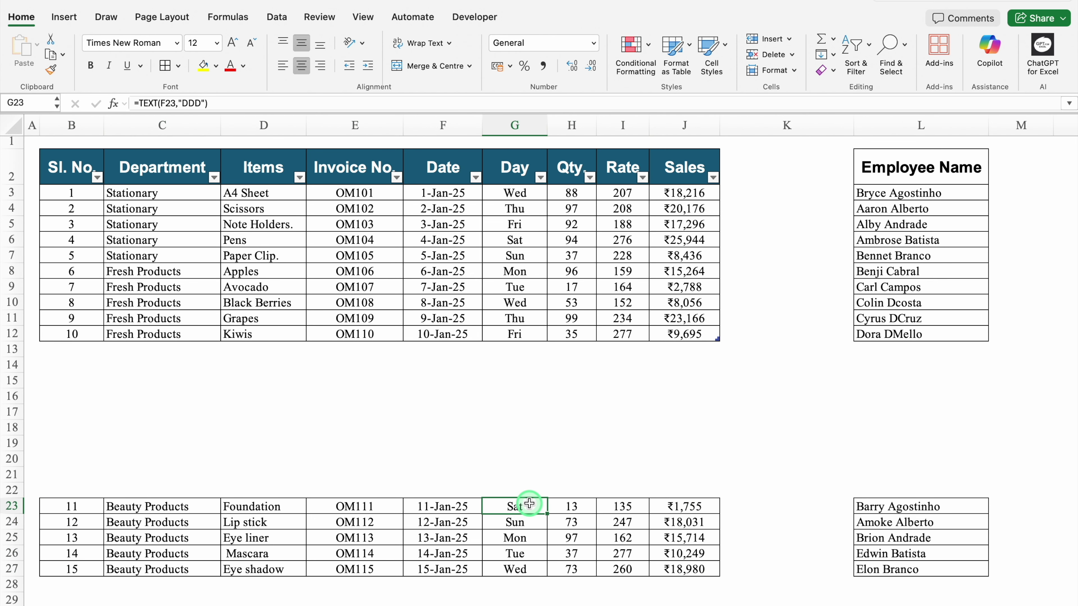
pyautogui.moveTo(529, 504); pyautogui.dragTo(513, 569)
pyautogui.press('Delete')
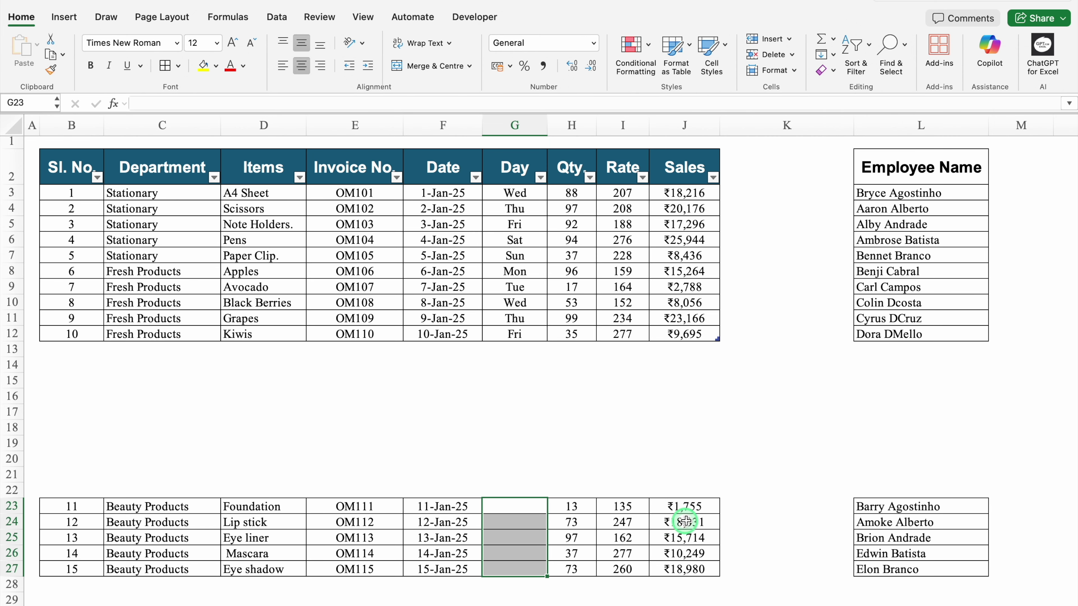
pyautogui.moveTo(684, 506); pyautogui.dragTo(683, 569)
pyautogui.press('Delete')
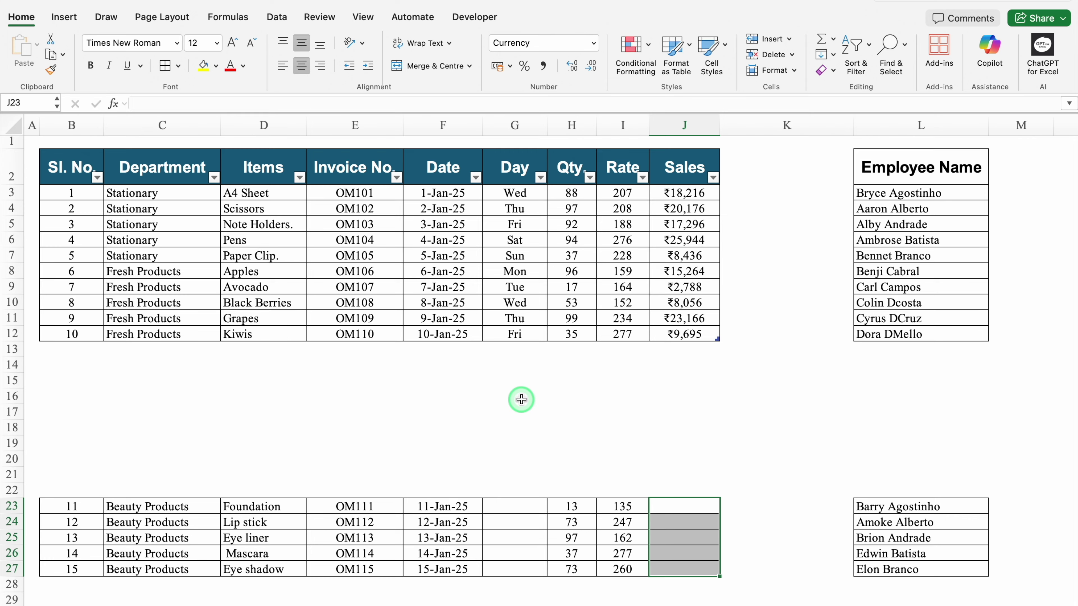
# - Move the Beauty Products rows B23:J27, with empty Day and Sales cells, to B13 directly under the table
pyautogui.click(521, 399)
pyautogui.moveTo(84, 505); pyautogui.dragTo(670, 562)
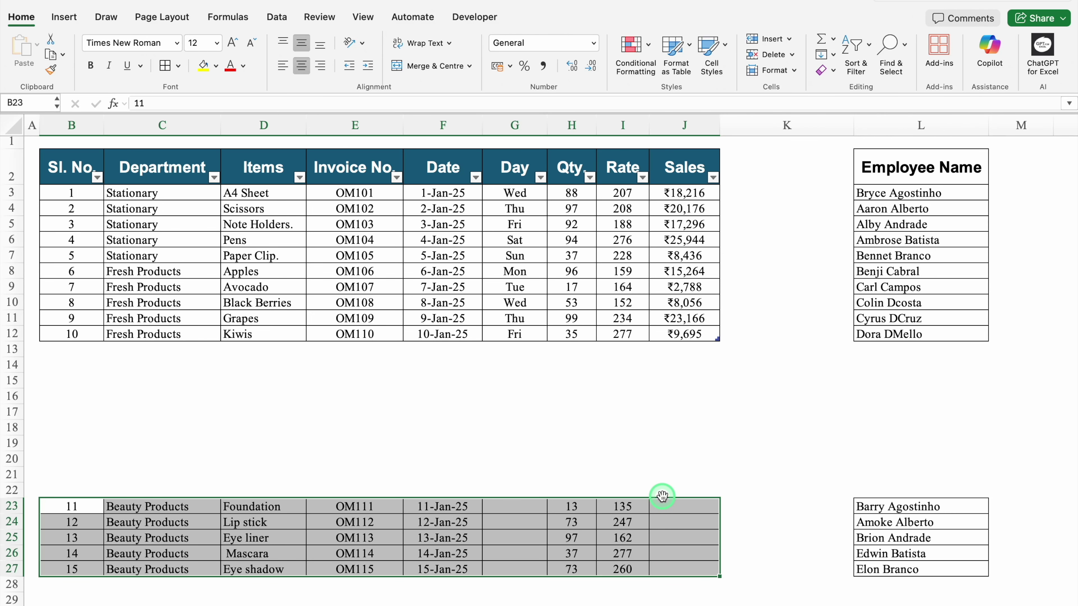
pyautogui.moveTo(662, 495); pyautogui.dragTo(663, 350)
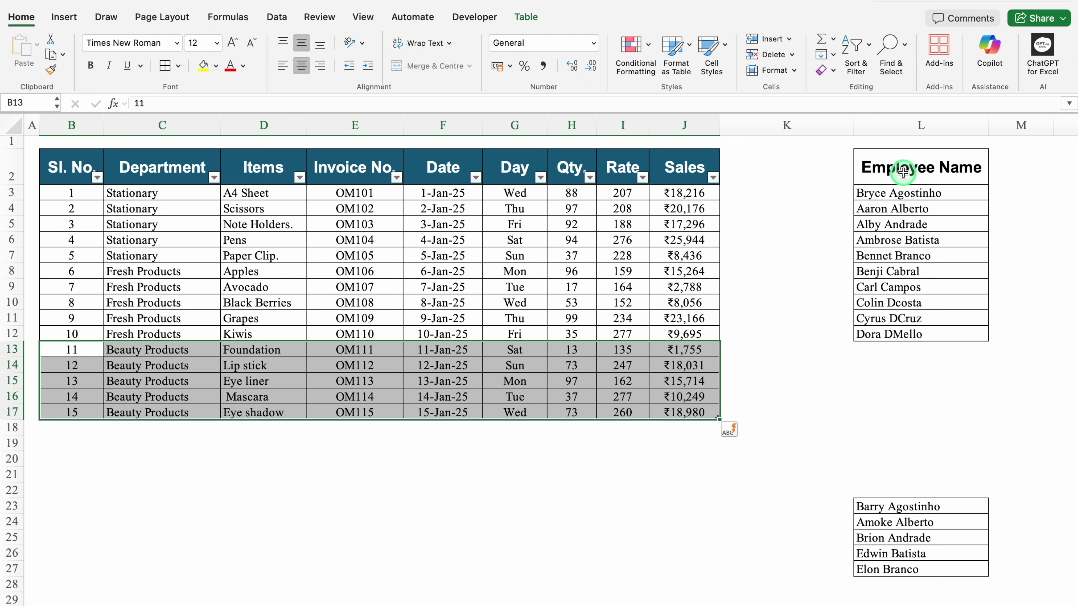
# - Move the Employee Name column L2:L12 to K2 beside the table, and the remaining names L23:L27 to K13:K17
pyautogui.moveTo(902, 169); pyautogui.dragTo(907, 333)
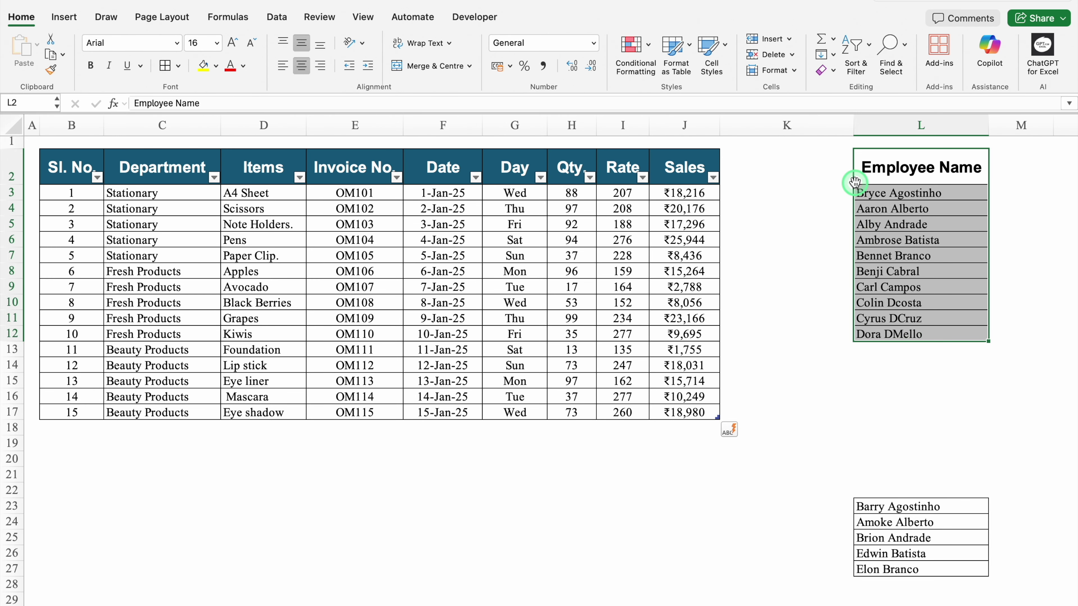
pyautogui.moveTo(853, 173); pyautogui.dragTo(775, 182)
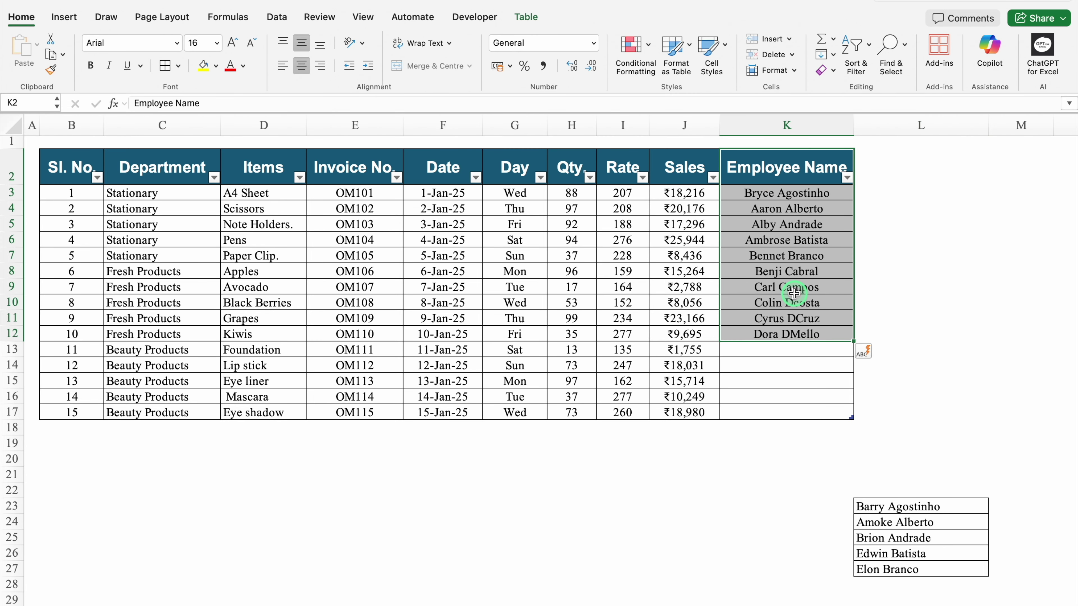
pyautogui.moveTo(884, 506); pyautogui.dragTo(797, 375)
pyautogui.click(804, 472)
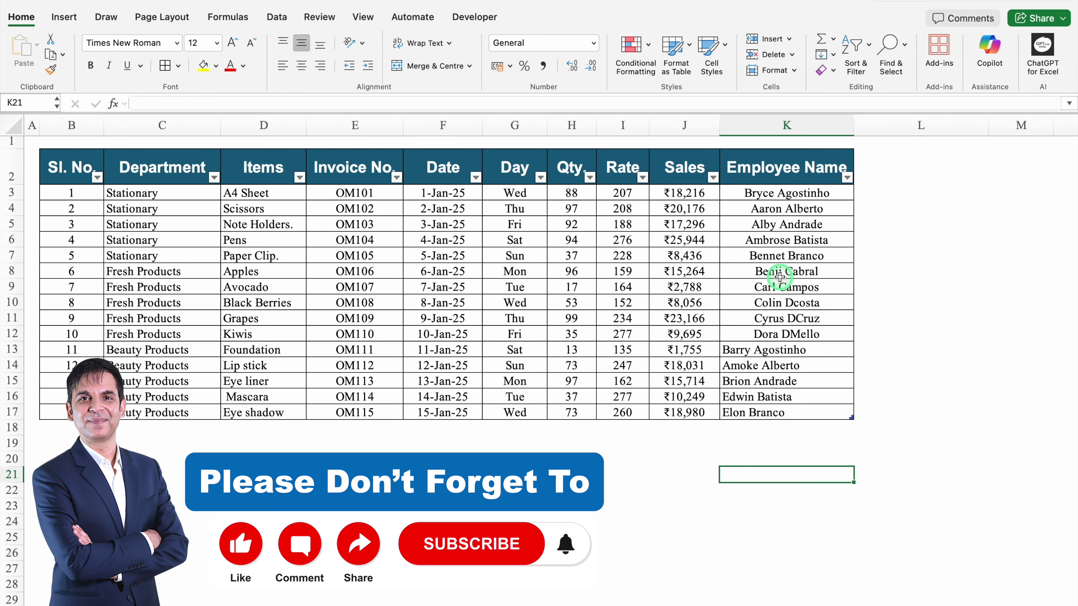
# - Left-align all the employee names in K3:K17
pyautogui.moveTo(771, 196); pyautogui.dragTo(796, 411)
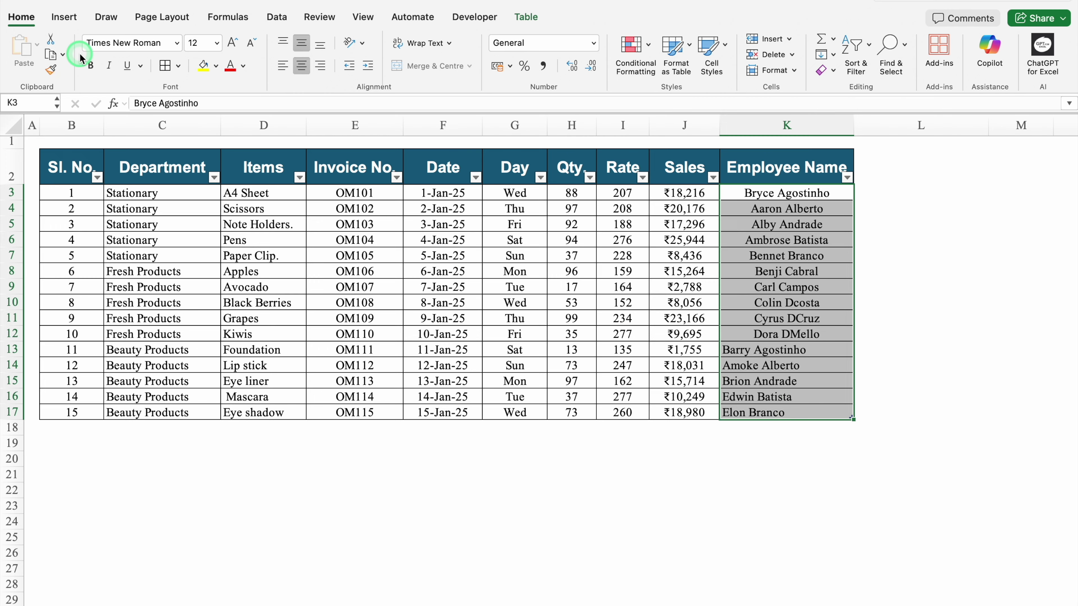
pyautogui.click(282, 66)
pyautogui.click(535, 465)
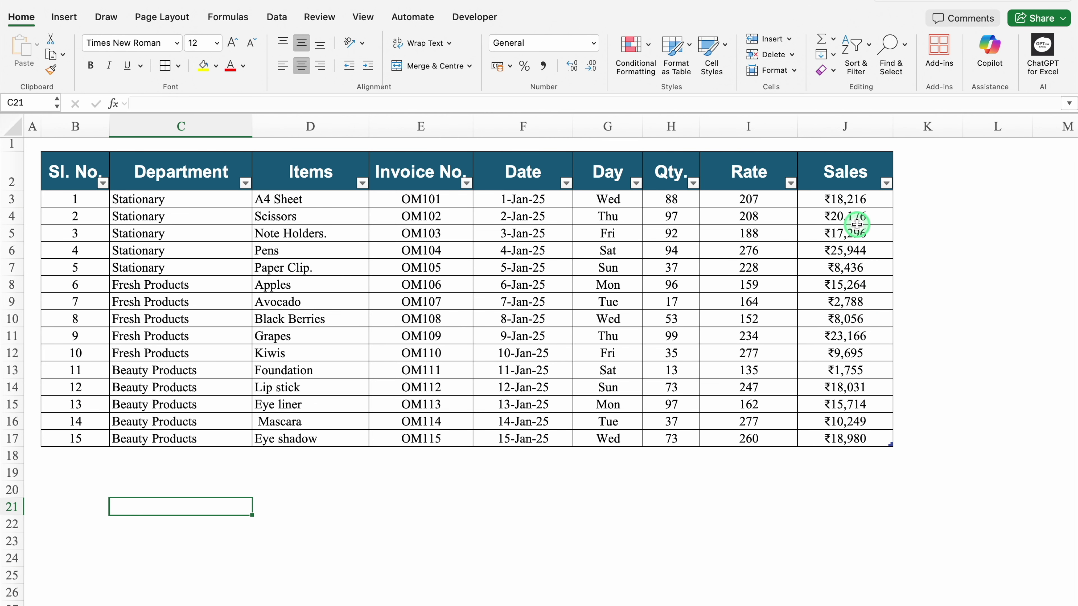
# - Add three rows below the table by entering serial numbers 16, 17 and 18 in B18:B20
pyautogui.click(84, 457)
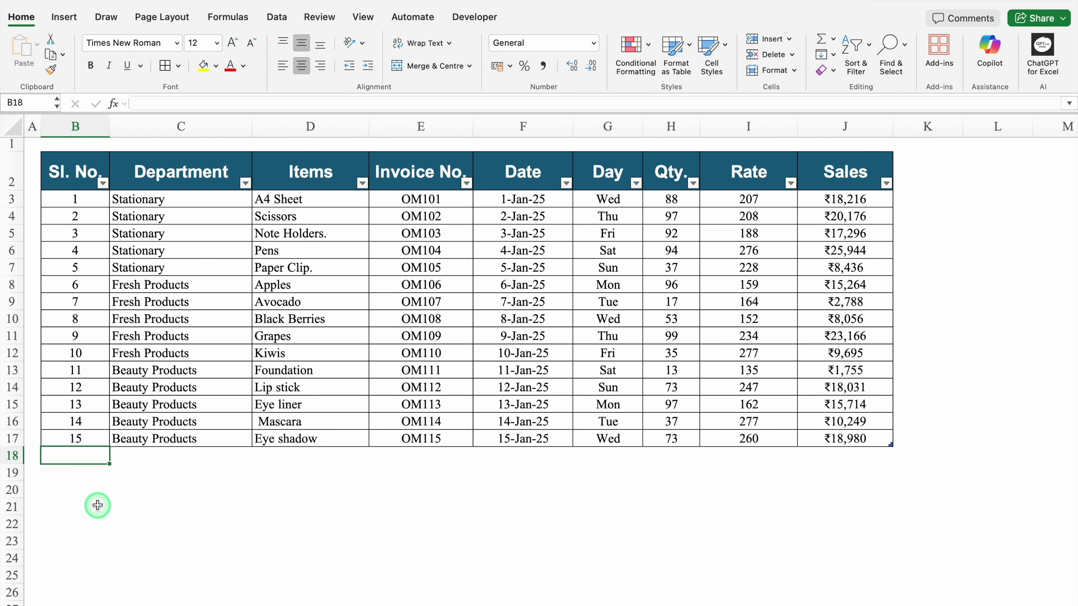
pyautogui.write('16')
pyautogui.press('Return')
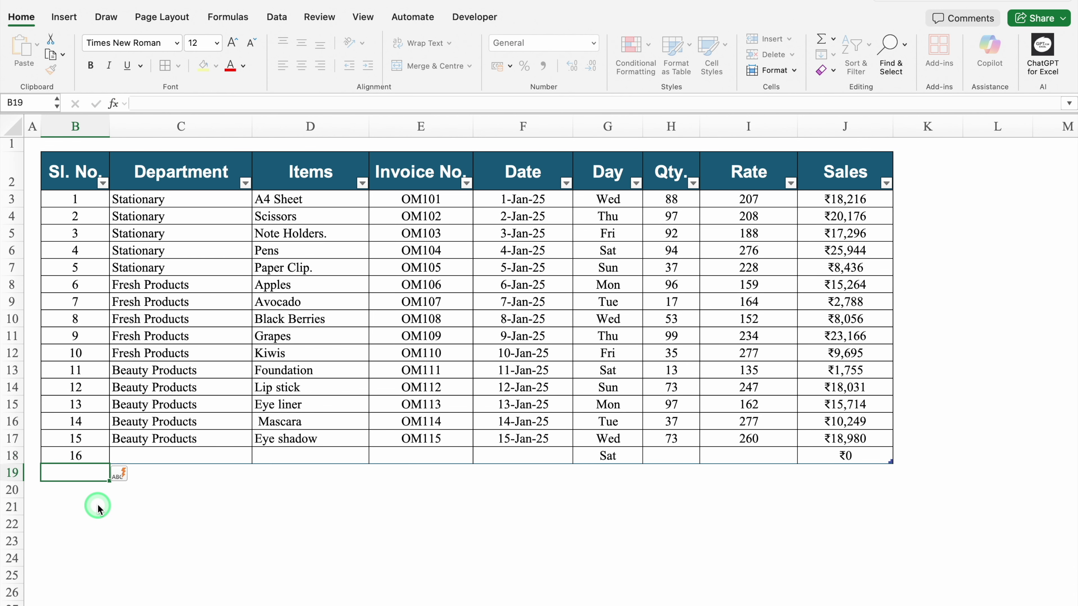
pyautogui.write('17')
pyautogui.press('Return')
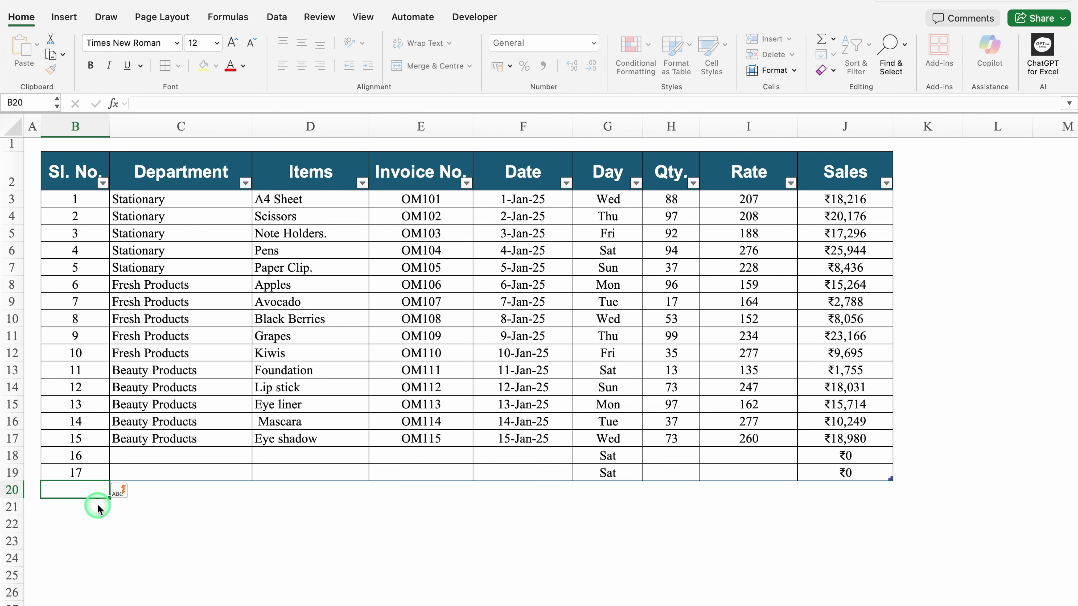
pyautogui.write('18')
pyautogui.press('Return')
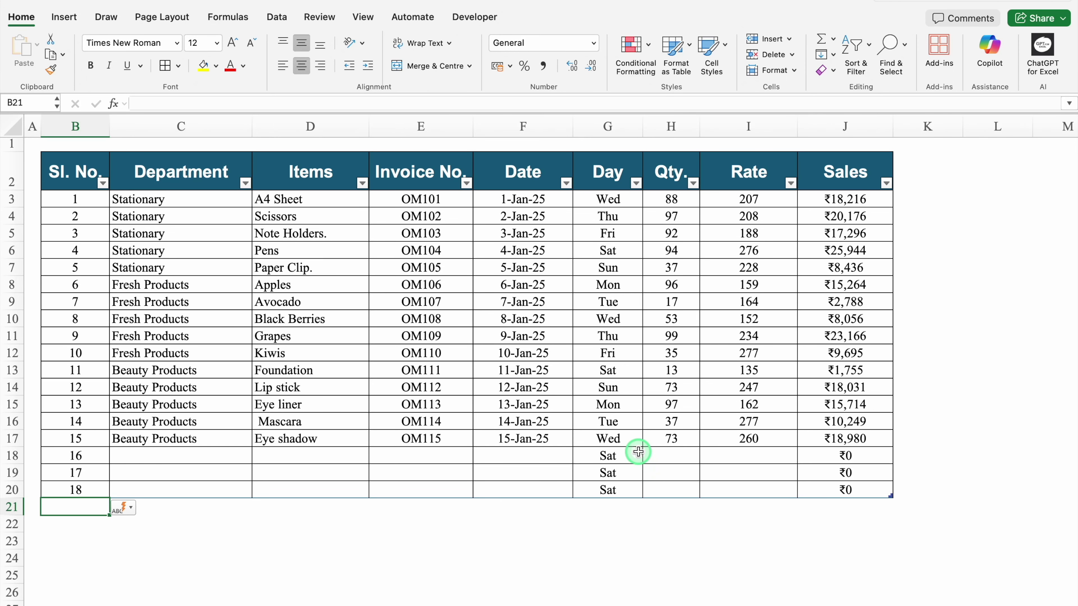
# - Enter department Stationary, item Scissors and invoice number OM300 in row 18
pyautogui.click(189, 457)
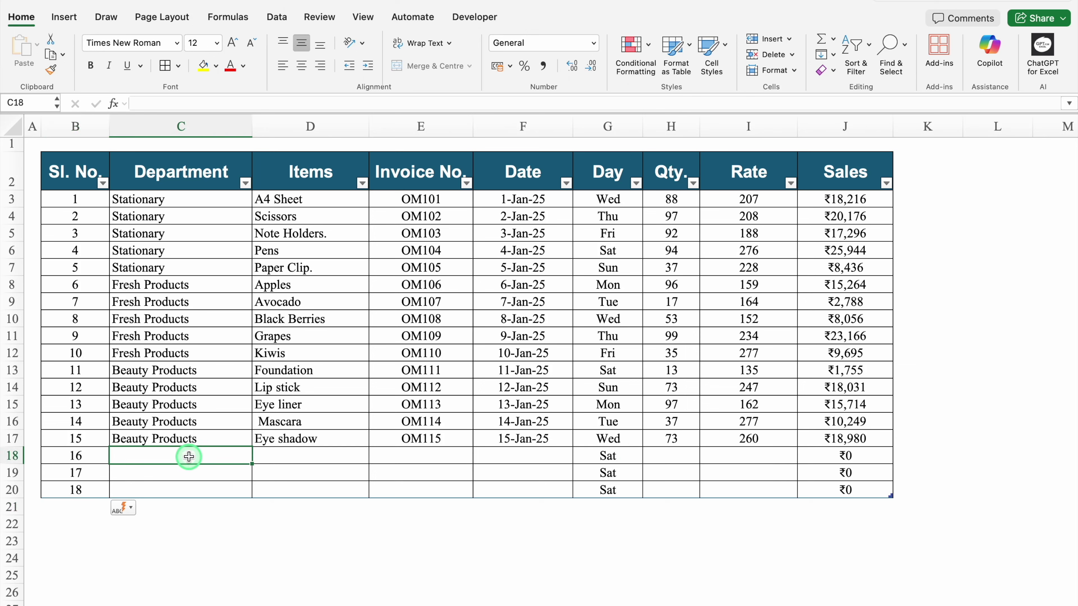
pyautogui.write('Stationary')
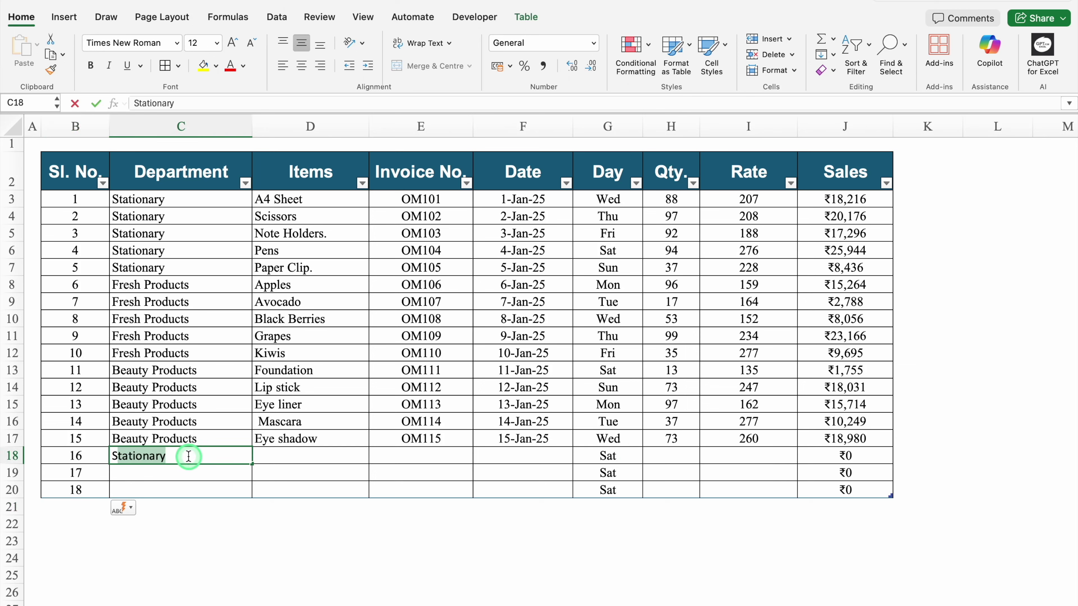
pyautogui.press('Tab')
pyautogui.write('S')
pyautogui.press('Tab')
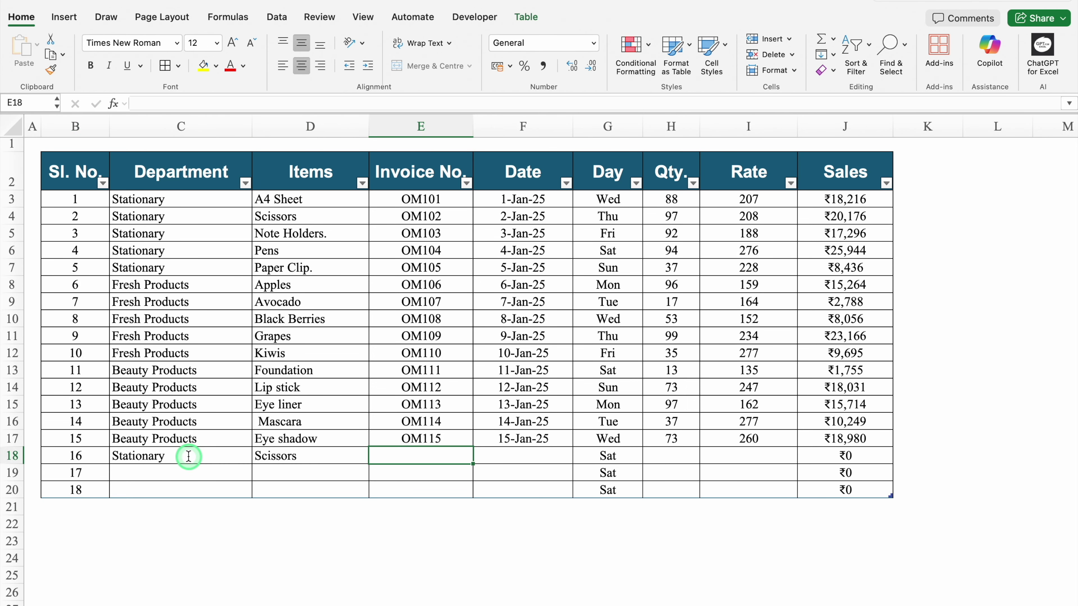
pyautogui.write('OM300')
pyautogui.press('Tab')
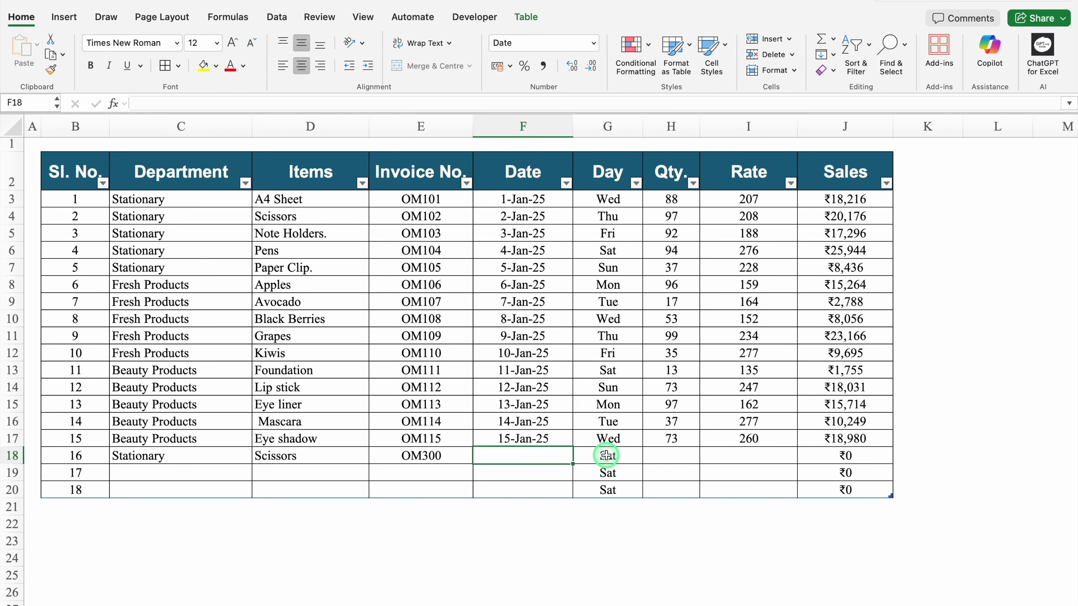
# - Complete row 18 by filling the date down from F17 and entering quantity 12 and rate 100
pyautogui.click(560, 438)
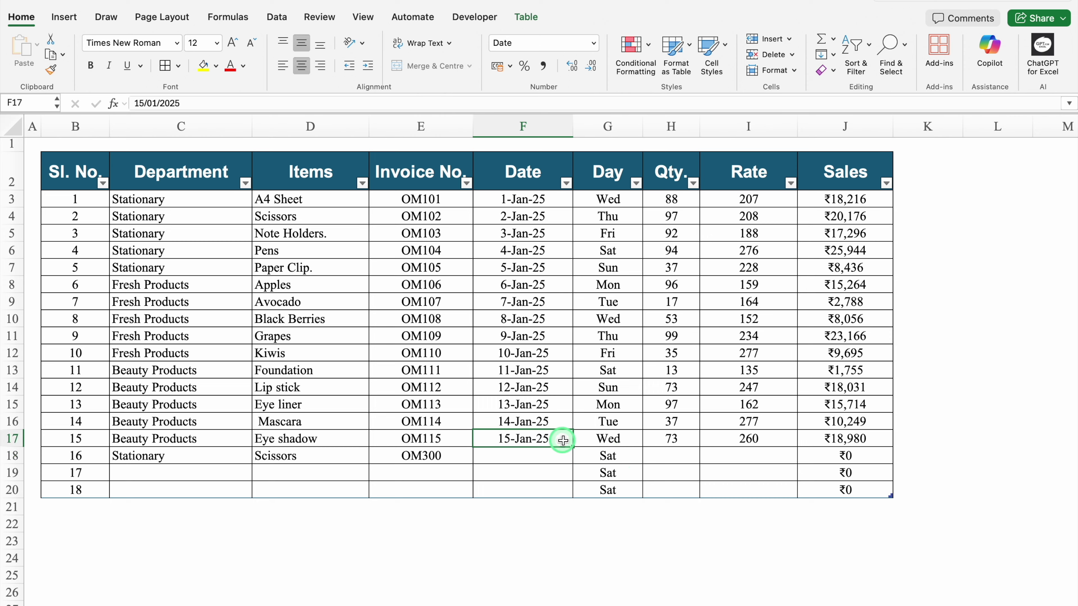
pyautogui.moveTo(571, 448); pyautogui.dragTo(571, 459)
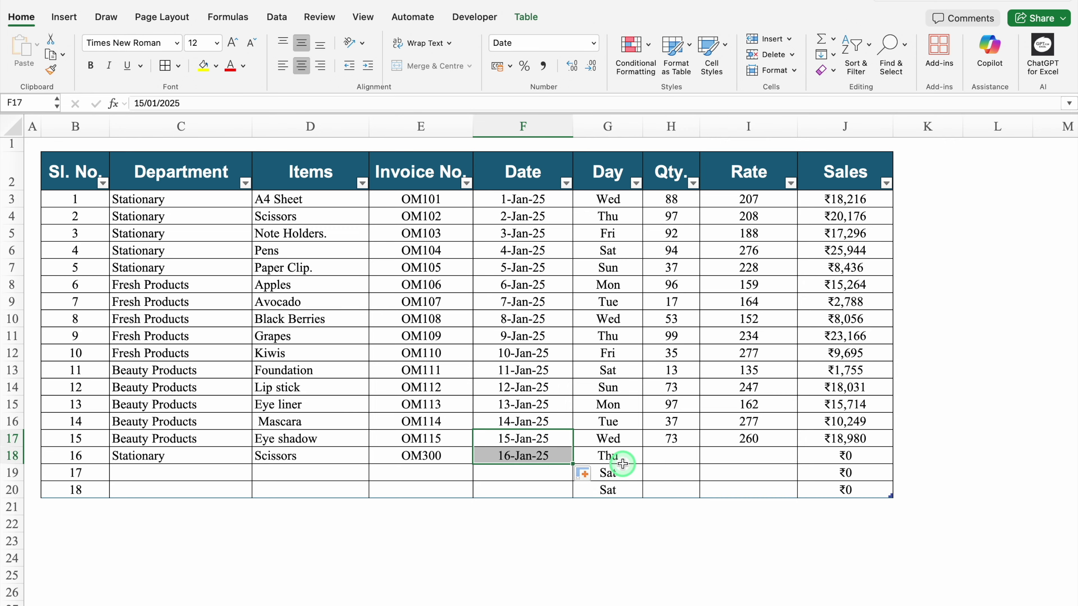
pyautogui.click(675, 460)
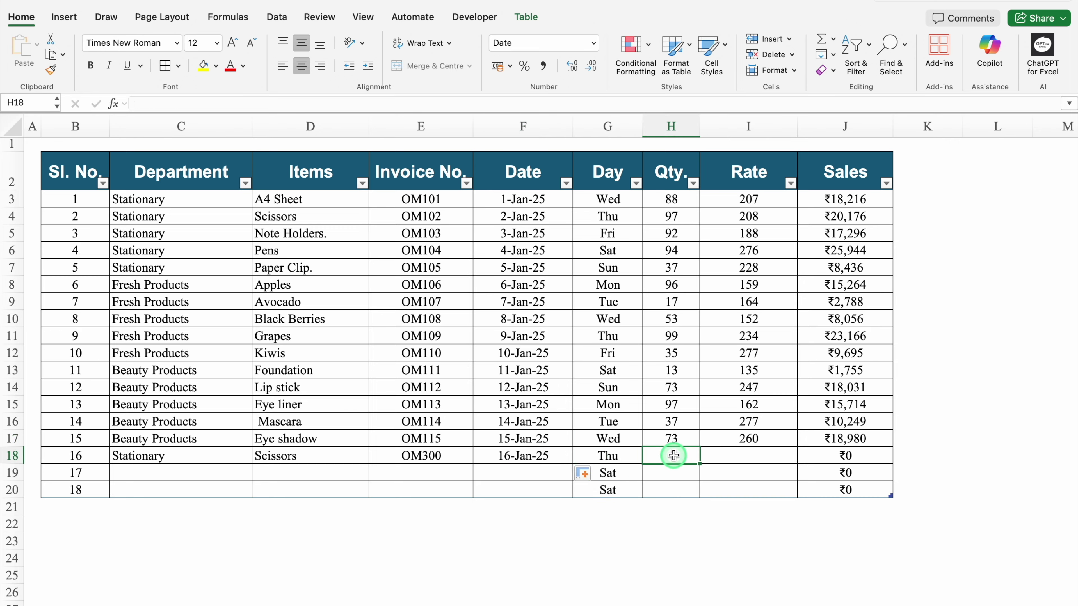
pyautogui.write('12')
pyautogui.press('Tab')
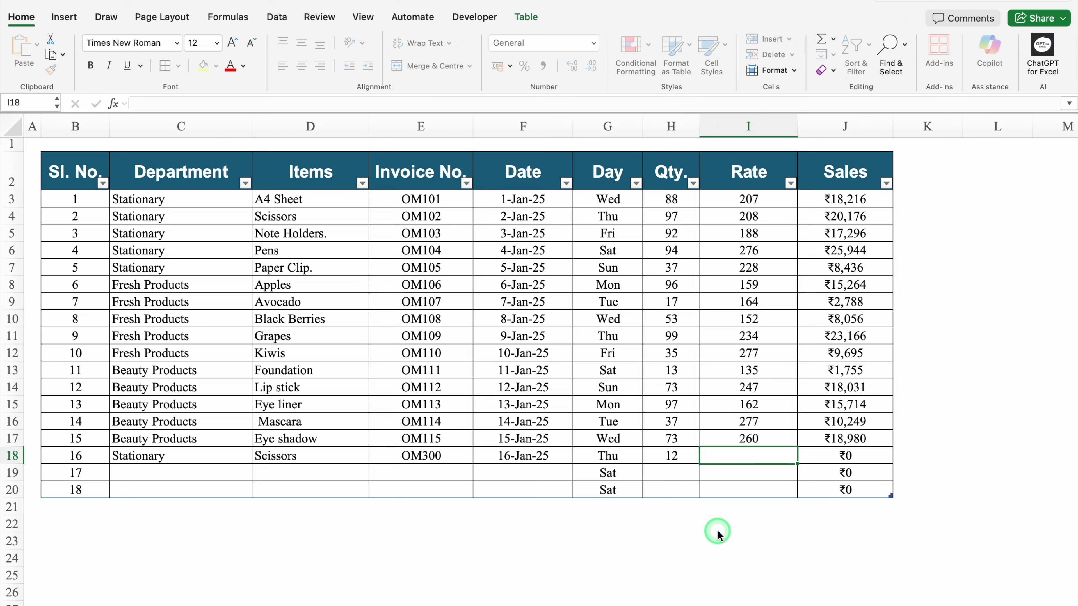
pyautogui.write('100')
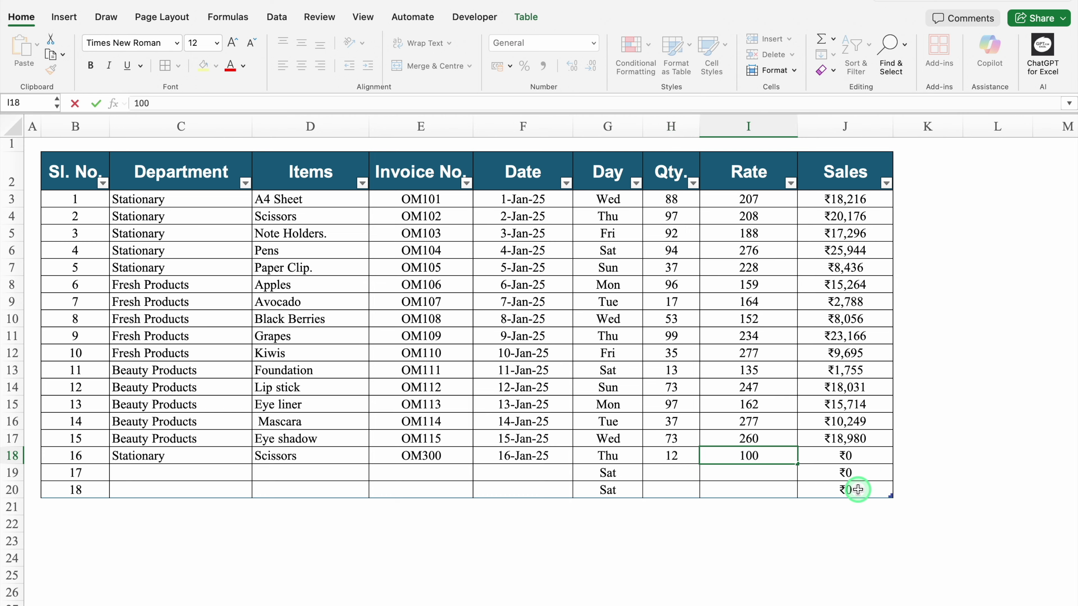
pyautogui.press('Return')
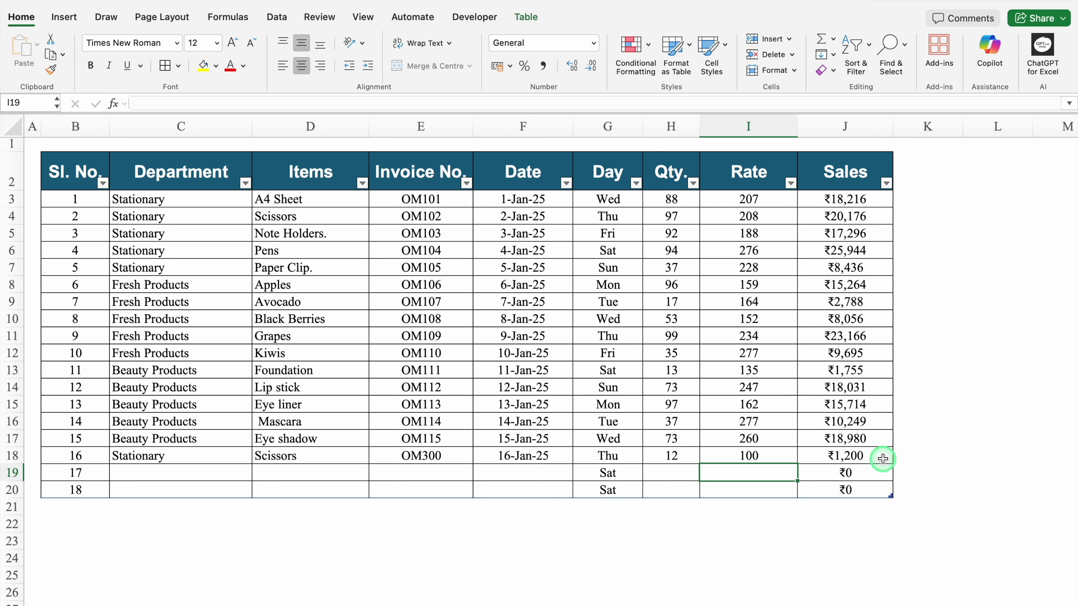
# - Add an Emp. Code column to the table with a header in K2, and widen column K to fit it
pyautogui.click(922, 172)
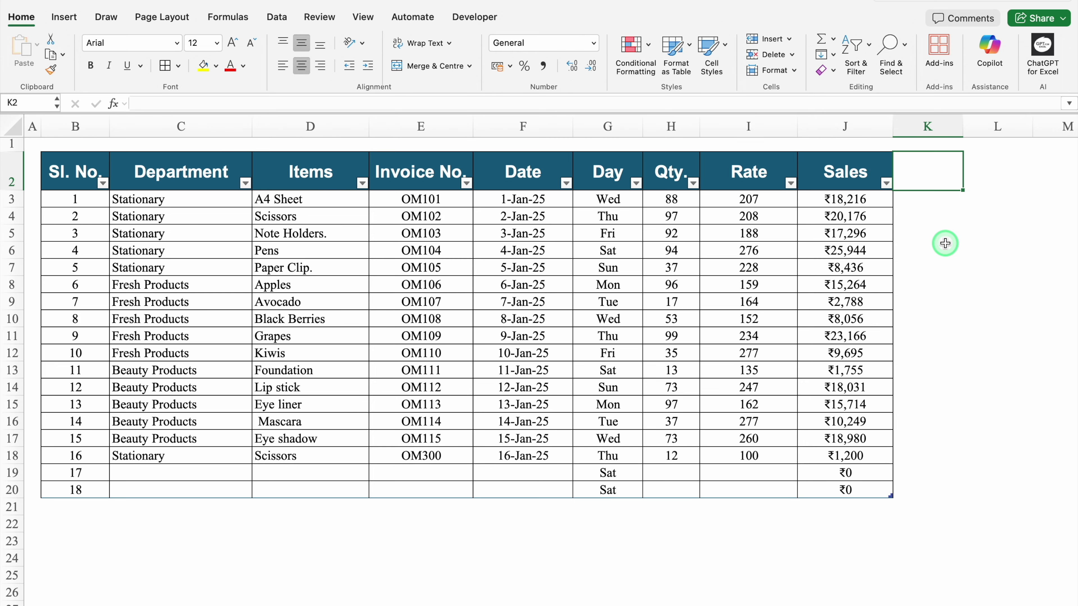
pyautogui.write('Emp. Code')
pyautogui.press('Return')
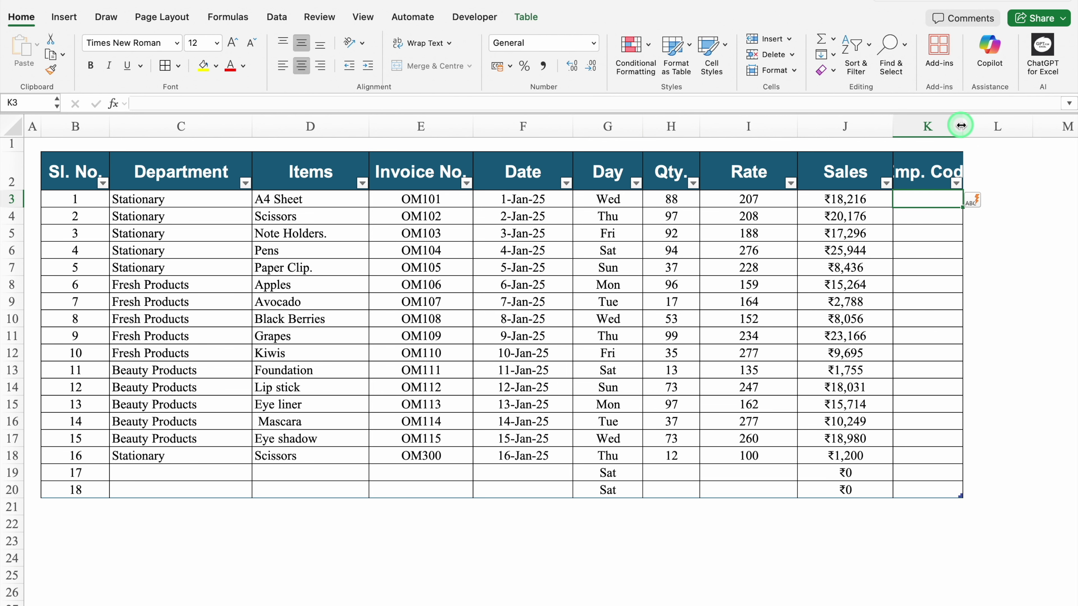
pyautogui.moveTo(960, 126); pyautogui.dragTo(1021, 125)
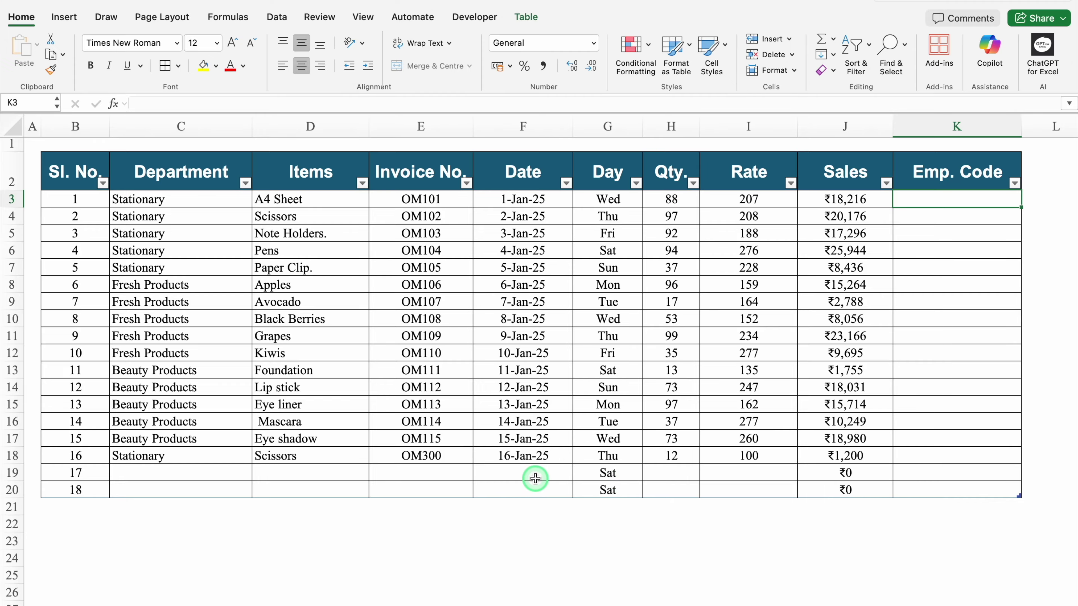
pyautogui.click(610, 198)
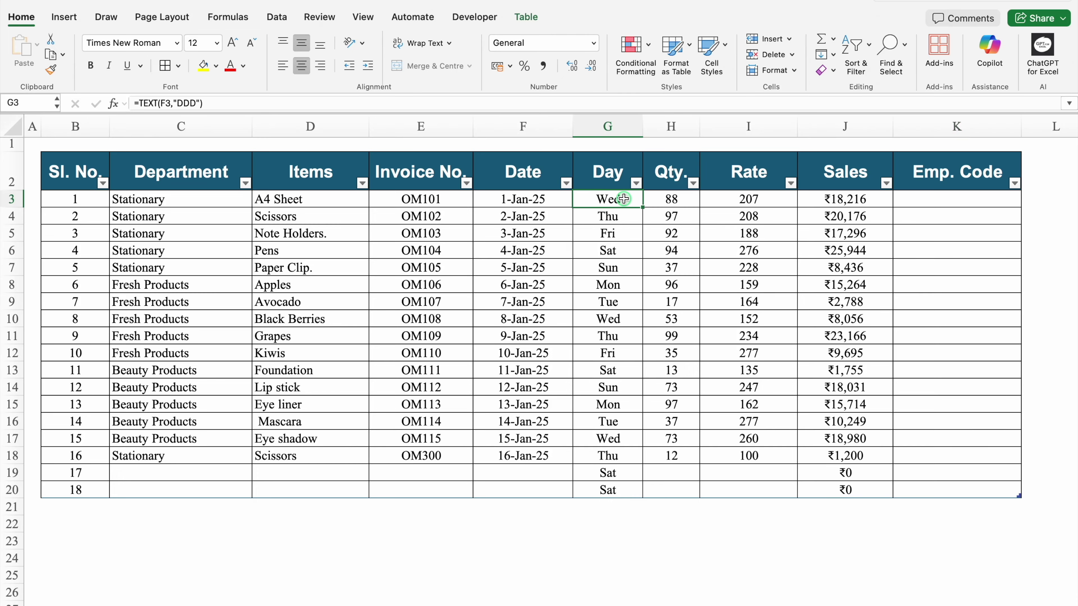
pyautogui.doubleClick(624, 199)
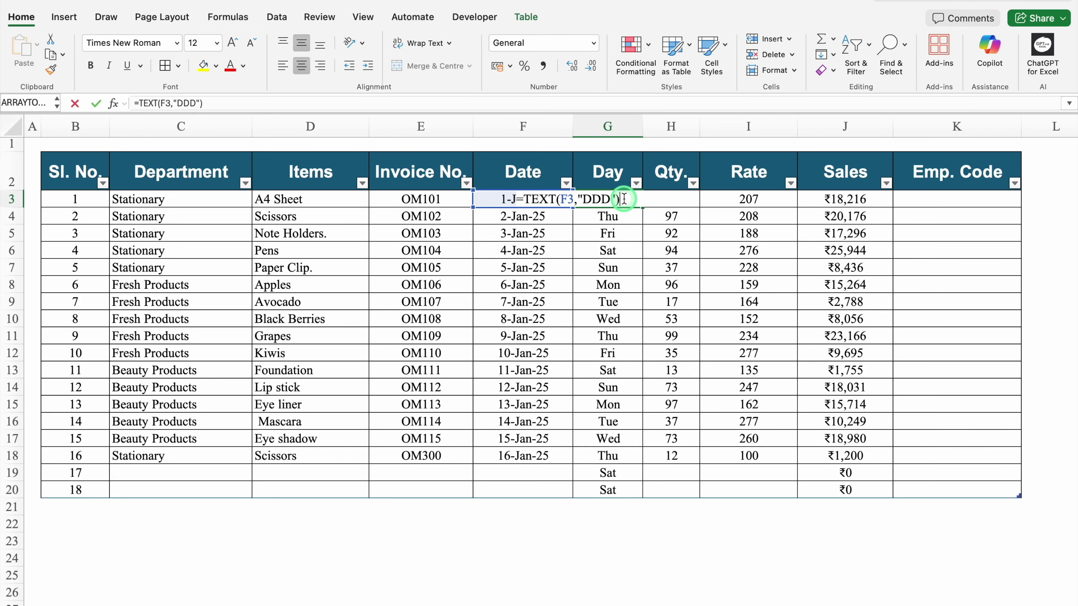
pyautogui.click(523, 198)
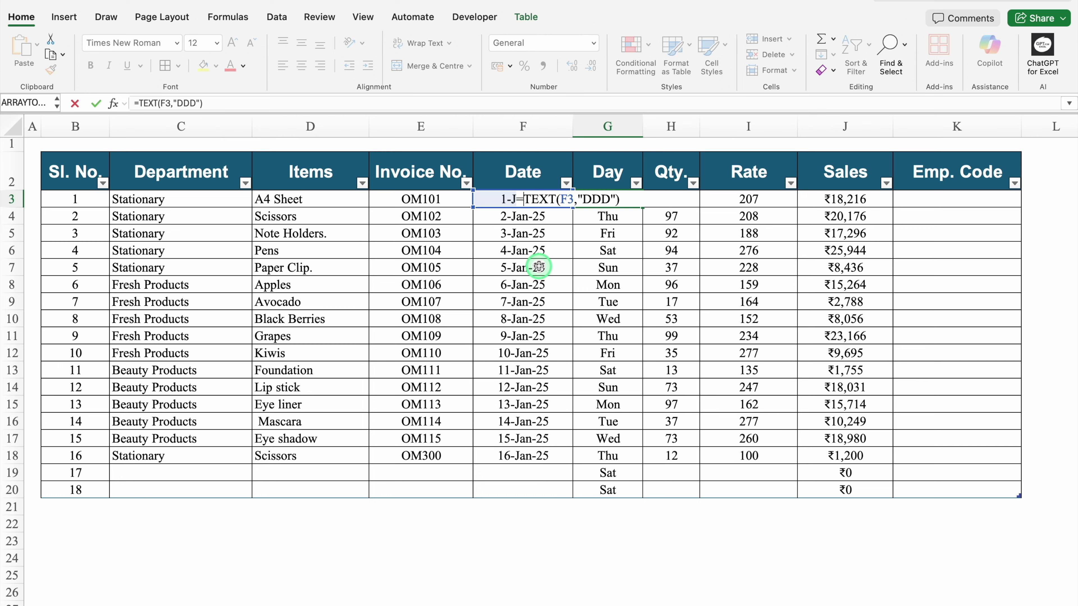
pyautogui.write('IF')
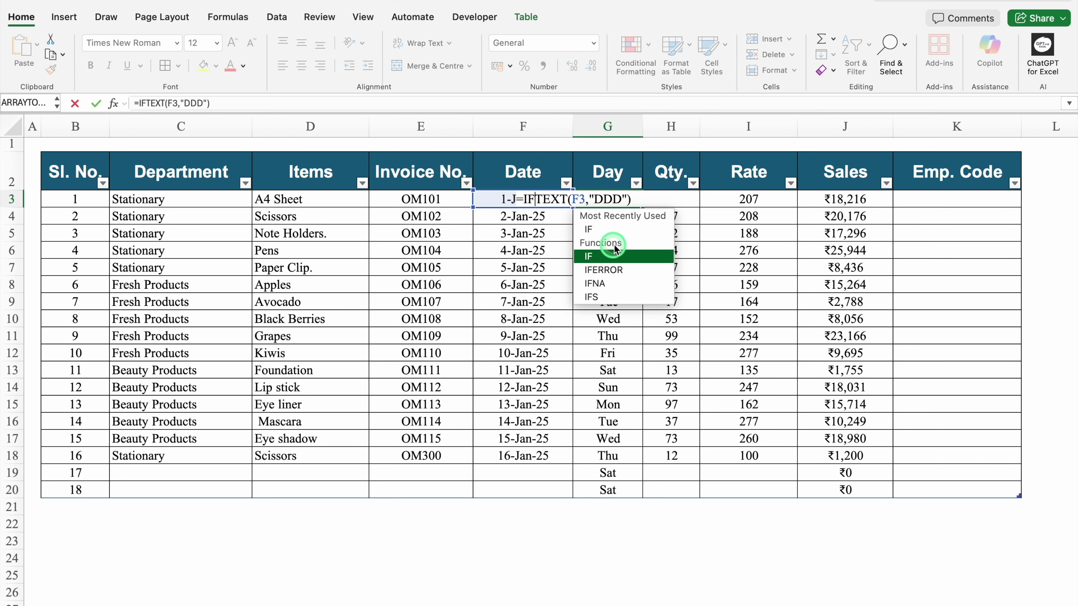
pyautogui.doubleClick(615, 227)
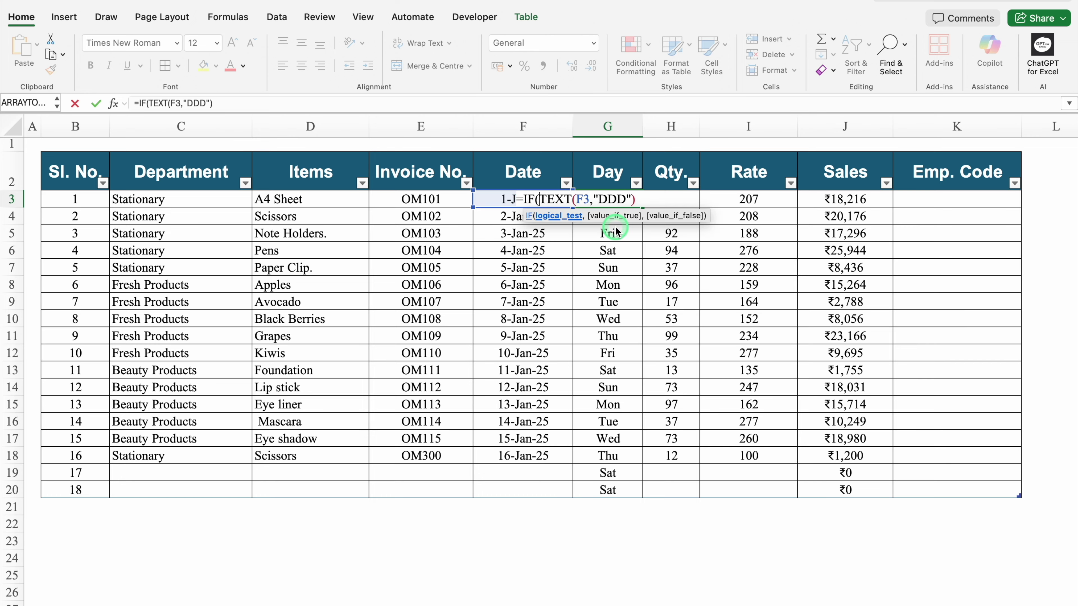
pyautogui.click(495, 199)
pyautogui.write('=')
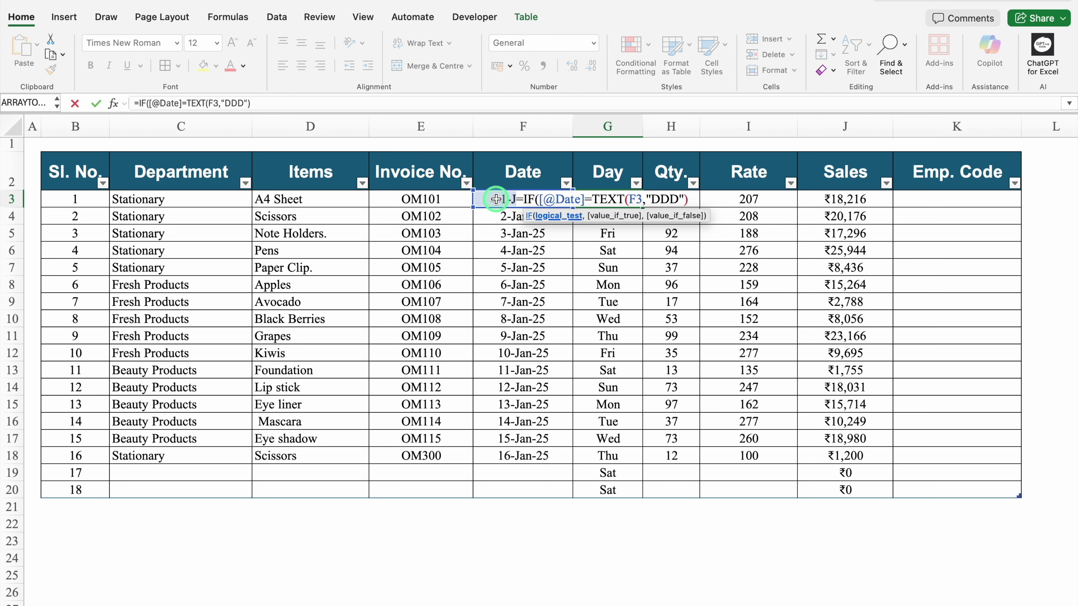
pyautogui.write('""')
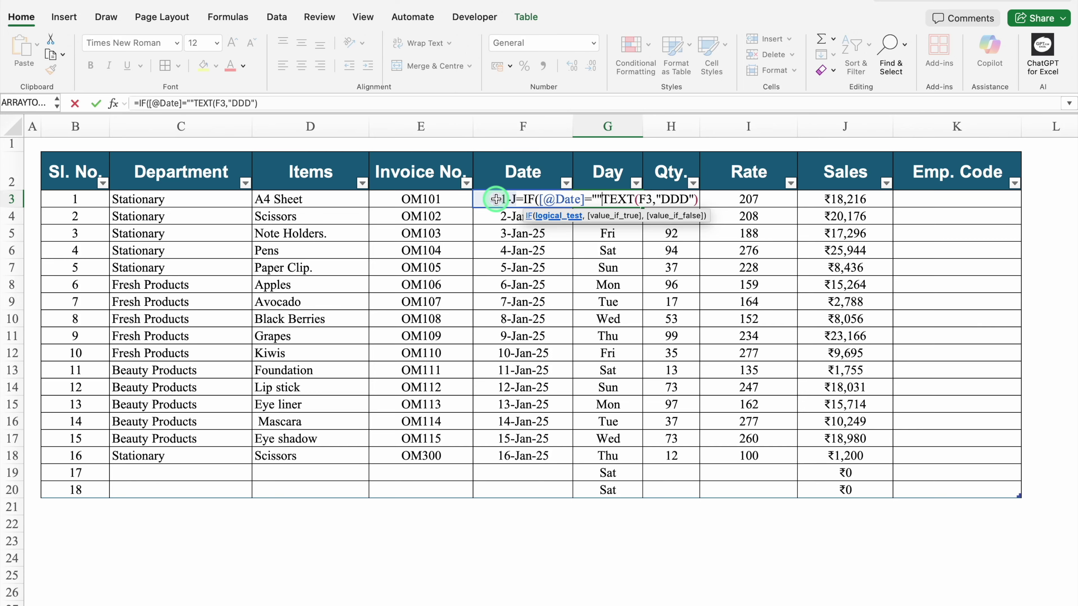
pyautogui.write(',')
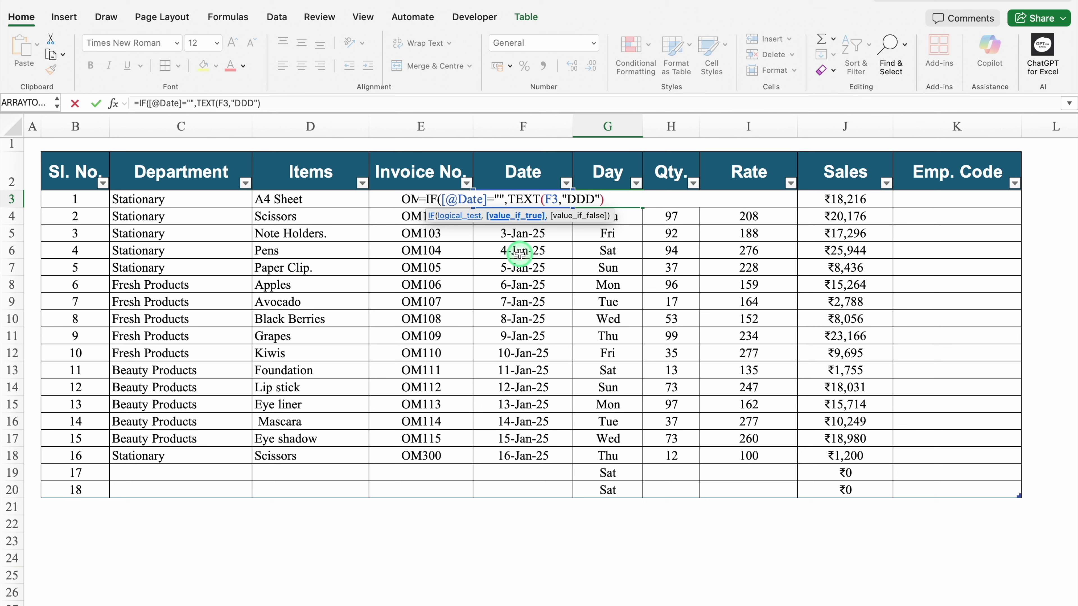
pyautogui.write('""')
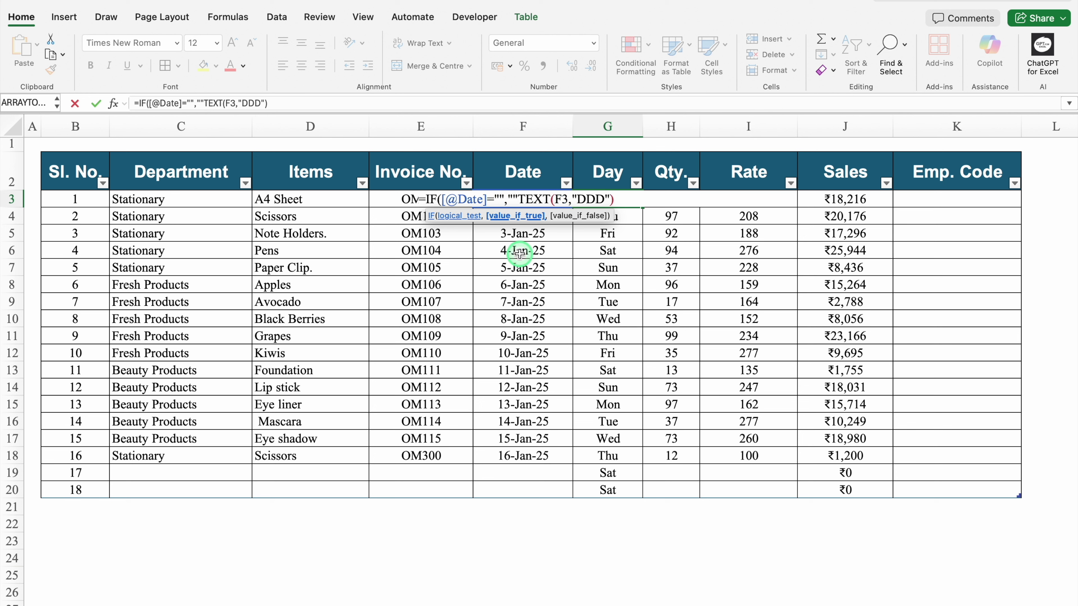
pyautogui.write(',')
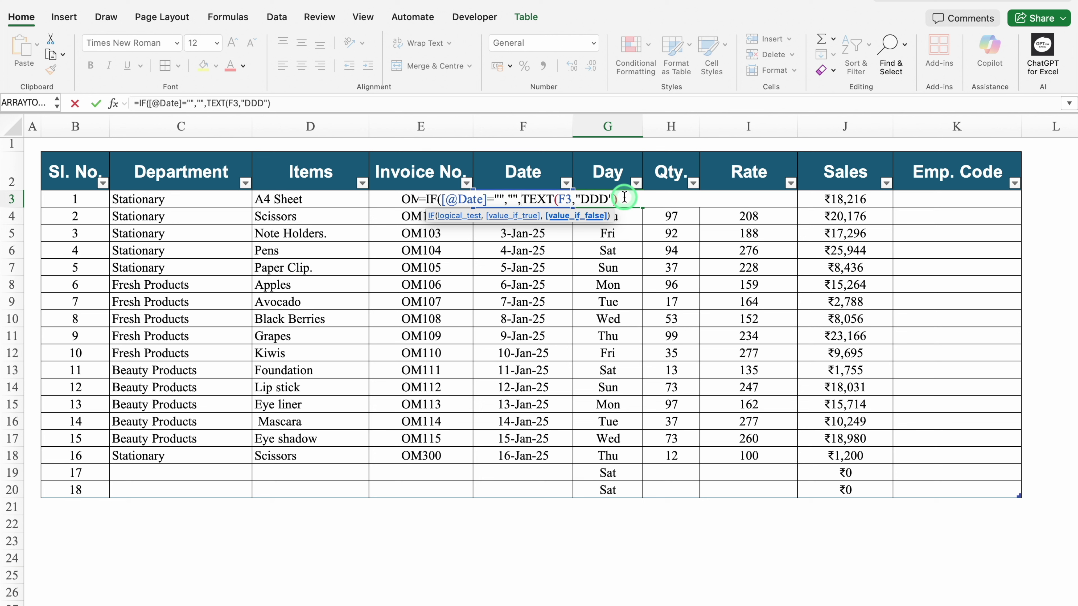
pyautogui.press('End')
pyautogui.write(')')
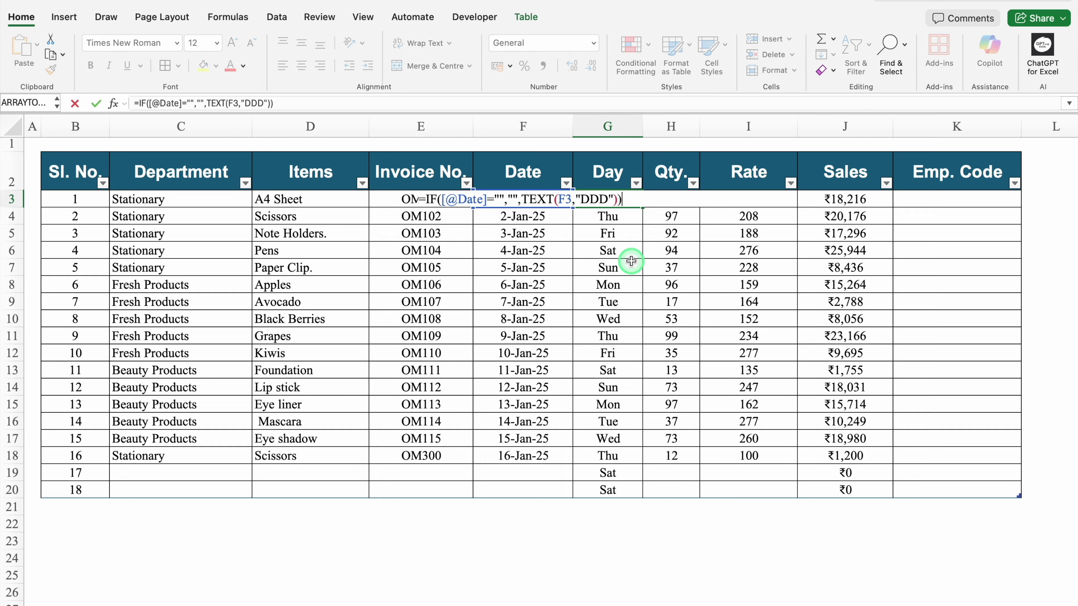
pyautogui.press('Return')
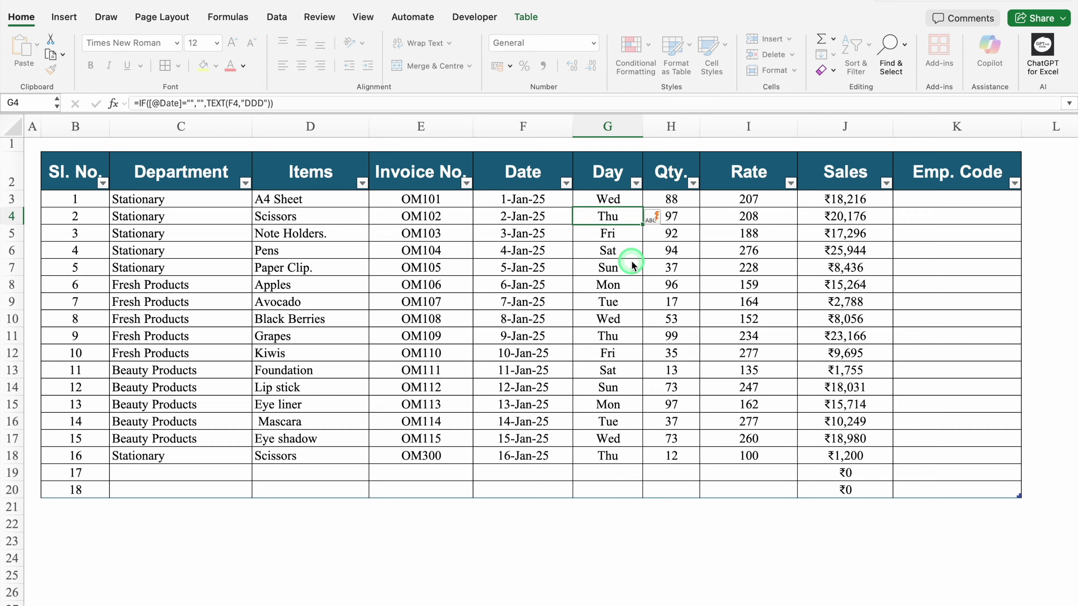
pyautogui.click(622, 199)
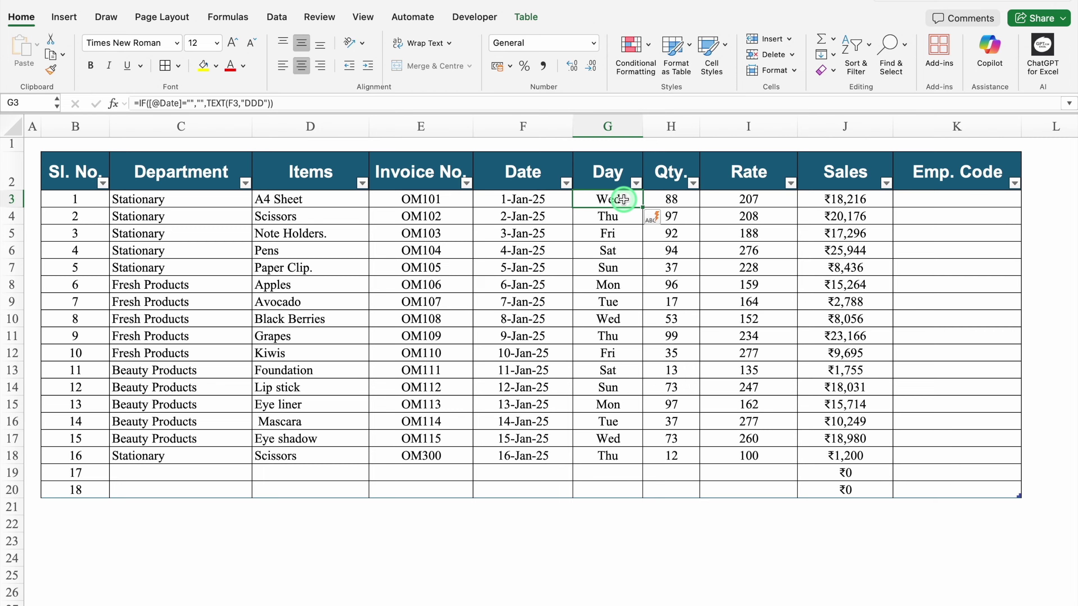
pyautogui.click(614, 470)
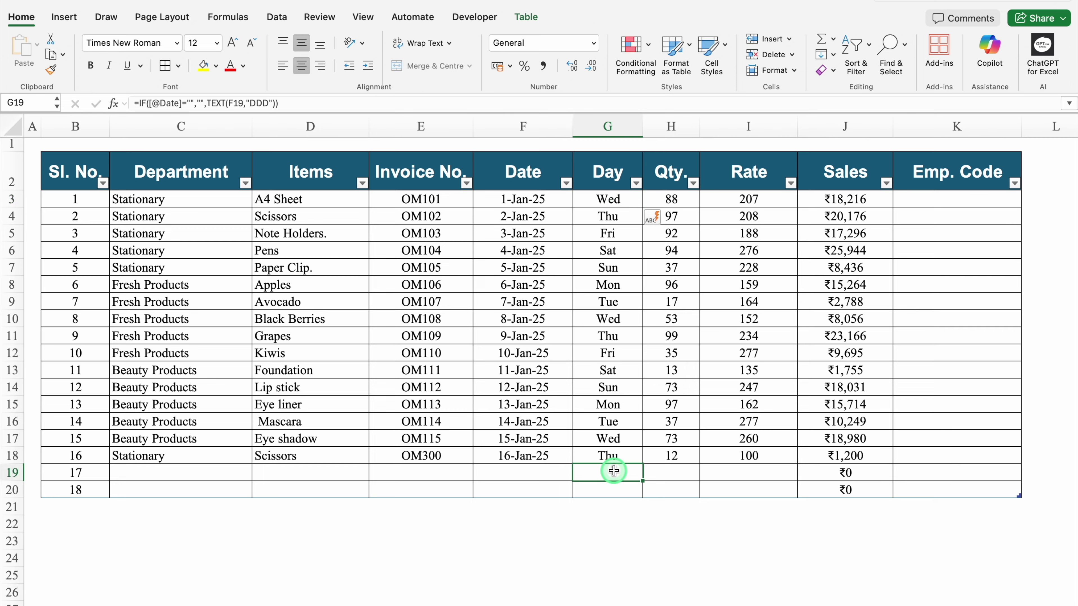
pyautogui.click(631, 527)
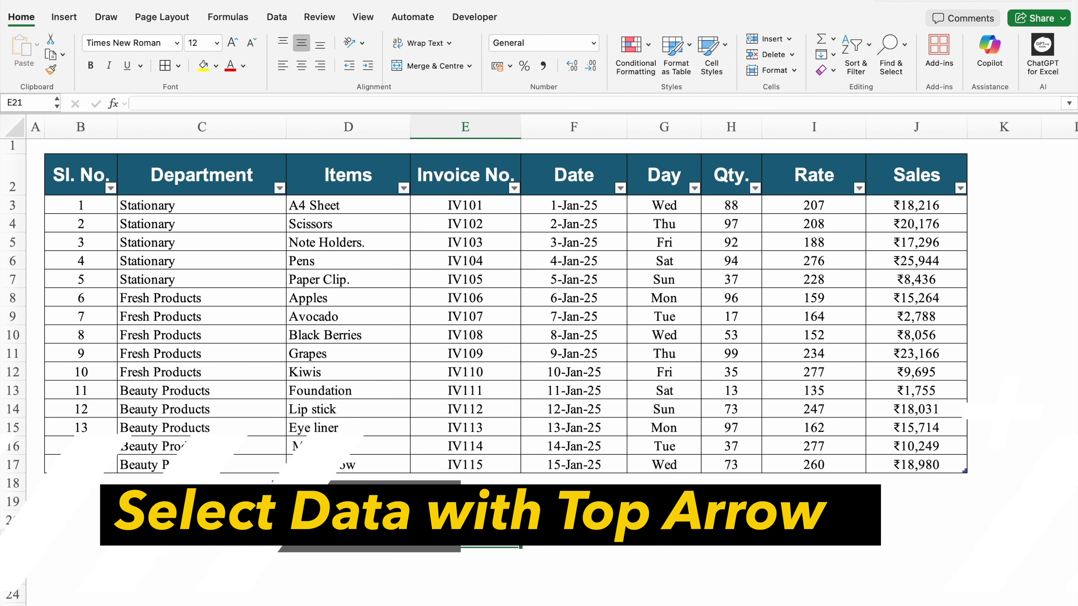
# - Select the Invoice No. column from its header to the last record, E2:E17
pyautogui.click(510, 521)
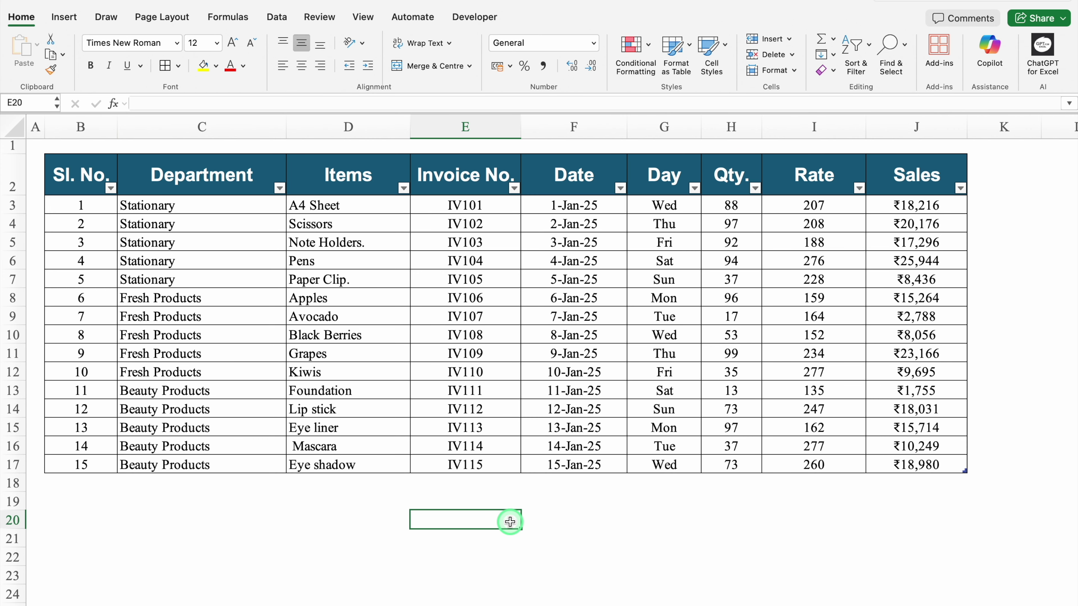
pyautogui.click(478, 171)
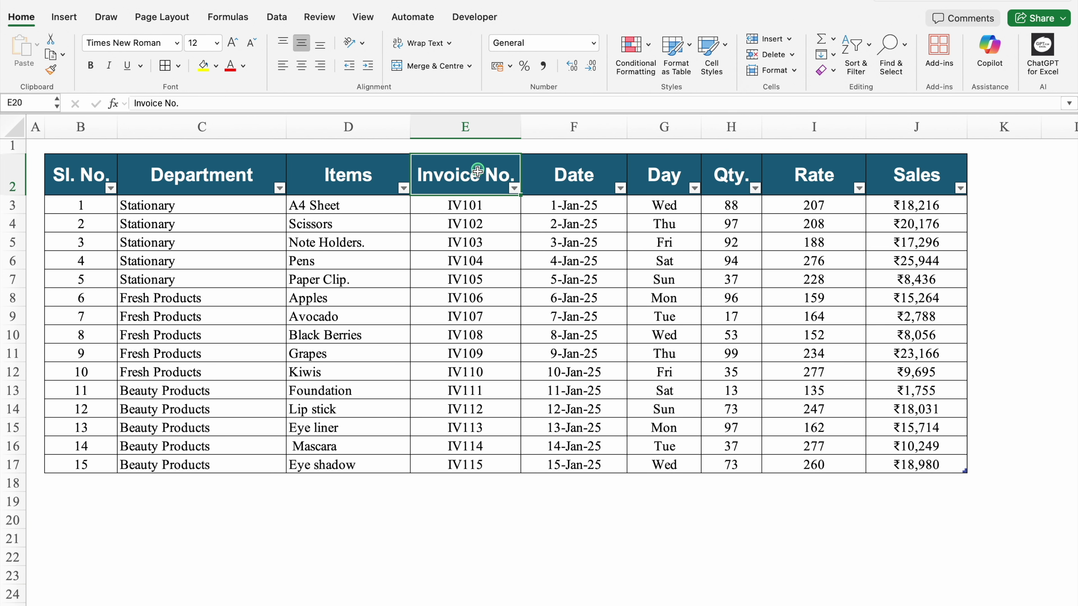
pyautogui.moveTo(478, 171); pyautogui.dragTo(493, 464)
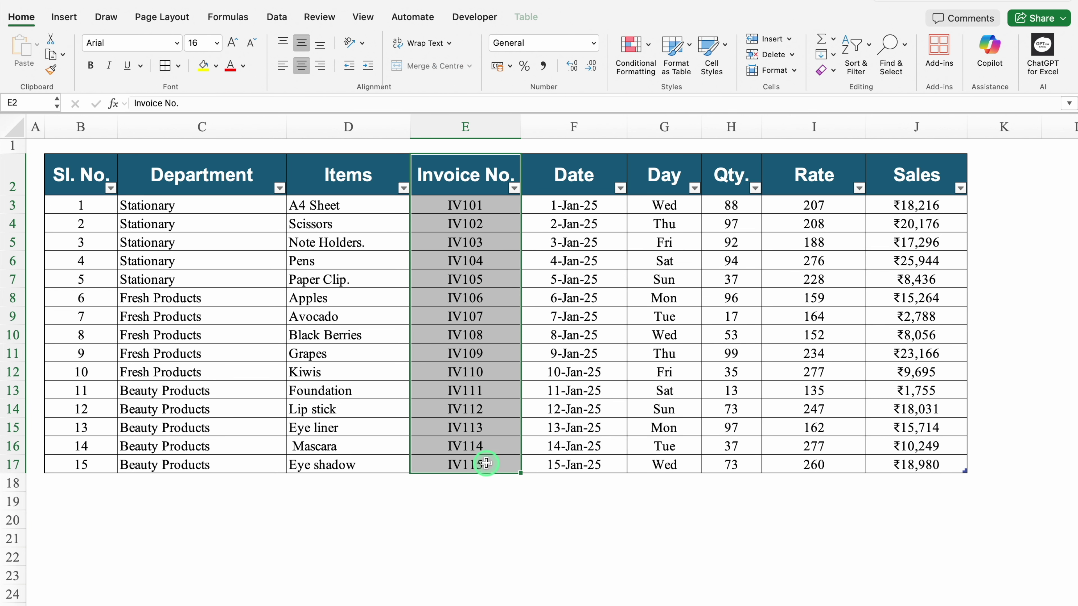
pyautogui.click(474, 172)
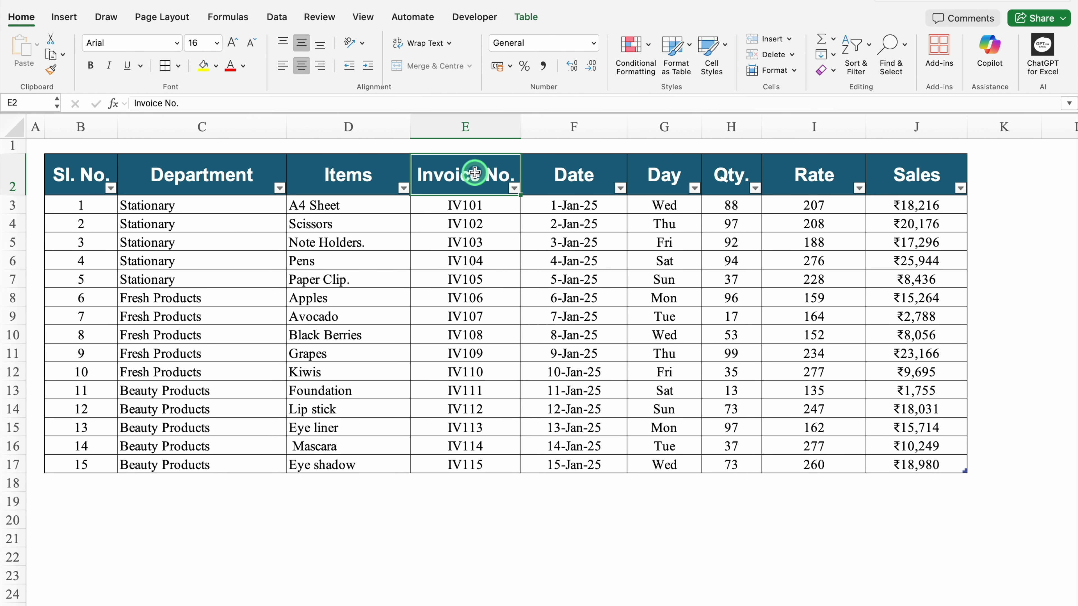
pyautogui.press('super+shift+Down')
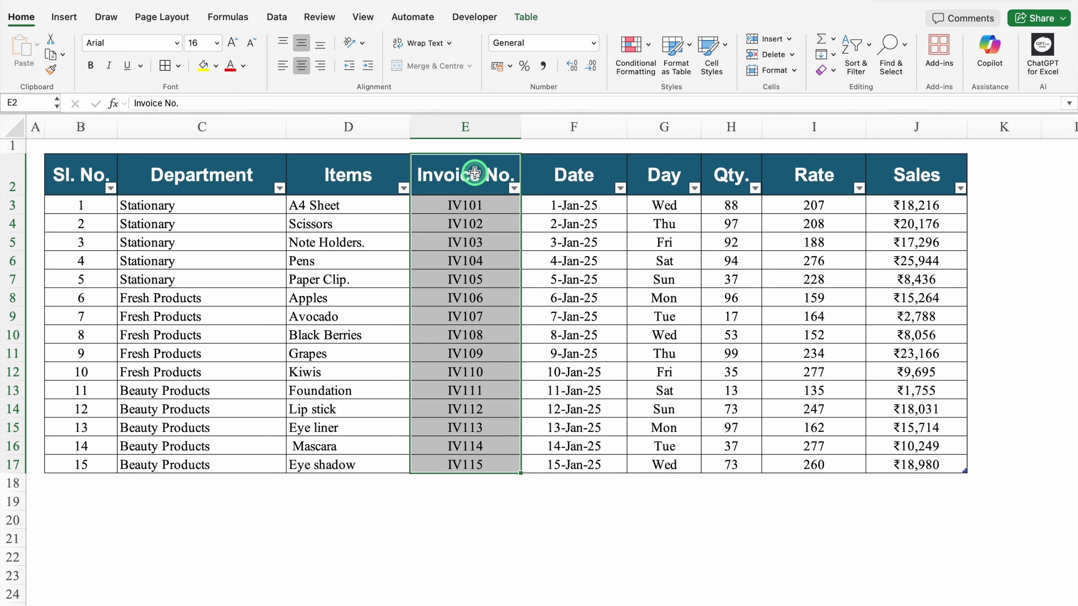
# - Select the table's Invoice No. column as data only and with its header, and the whole table row of serial number 5
pyautogui.click(476, 284)
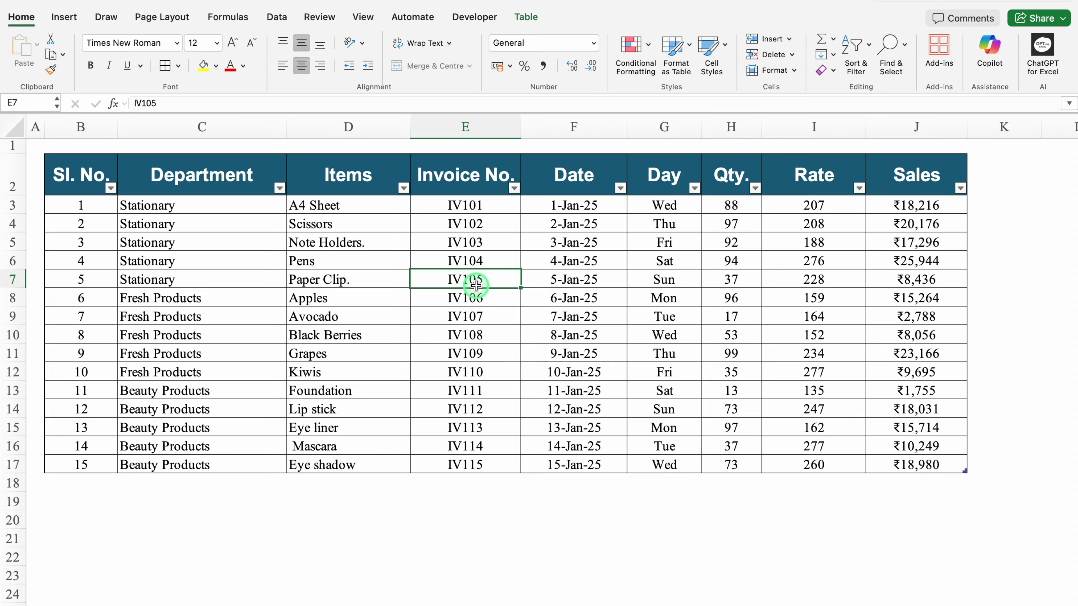
pyautogui.click(464, 162)
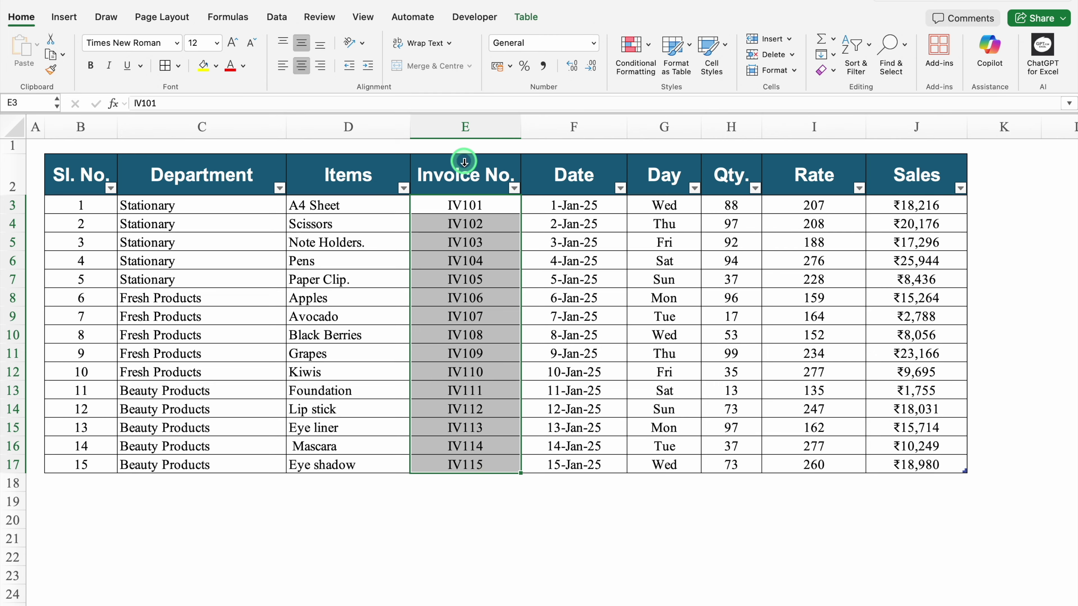
pyautogui.click(465, 161)
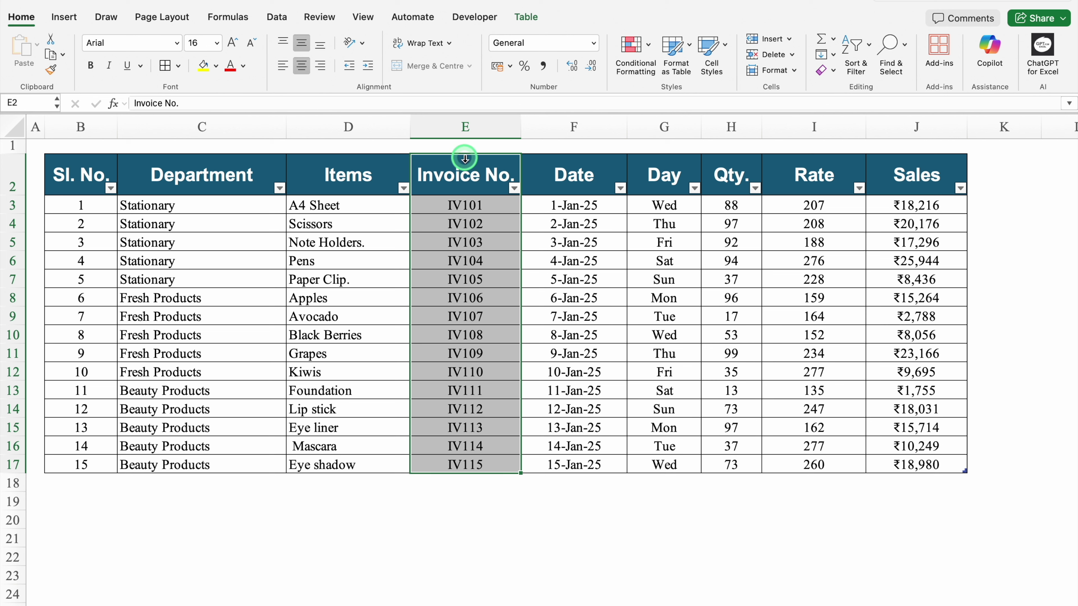
pyautogui.click(465, 158)
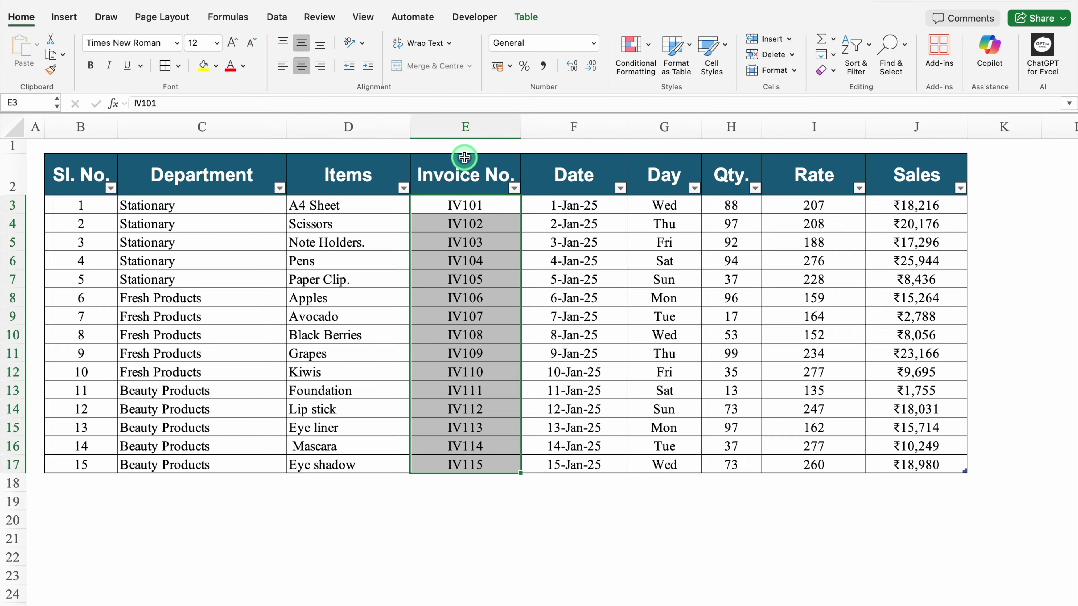
pyautogui.click(54, 280)
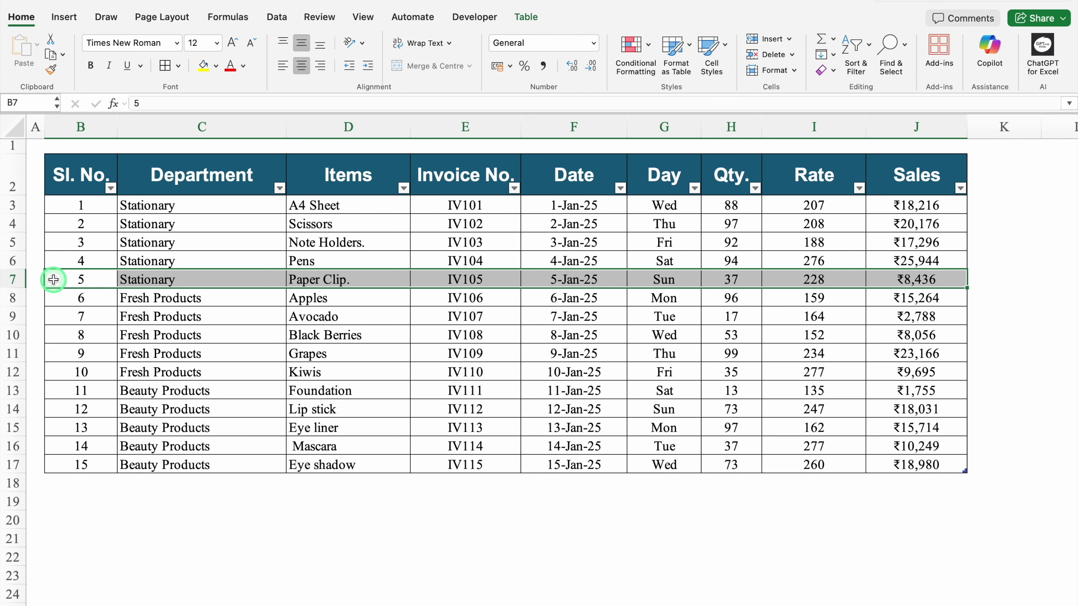
pyautogui.click(573, 538)
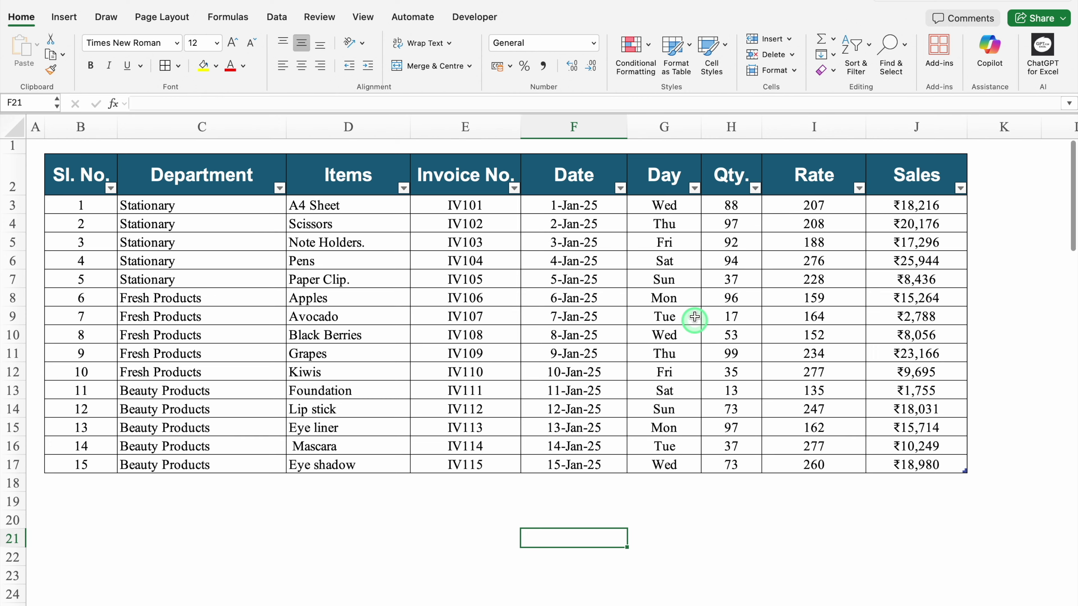
# - Inspect the formulas of the Day column in G3 and the Sales column in J3
pyautogui.click(662, 206)
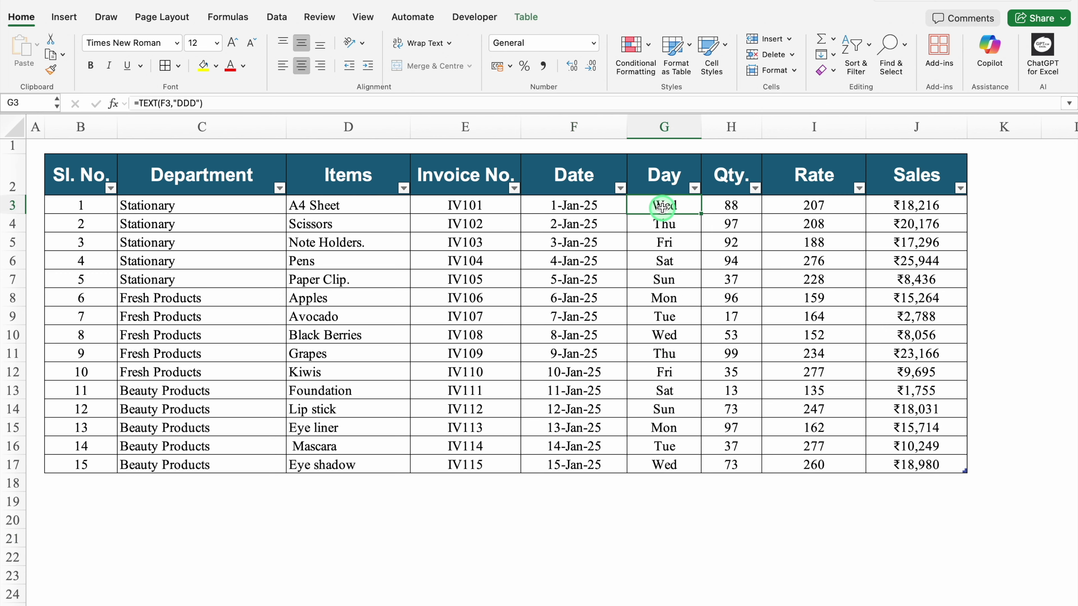
pyautogui.click(938, 206)
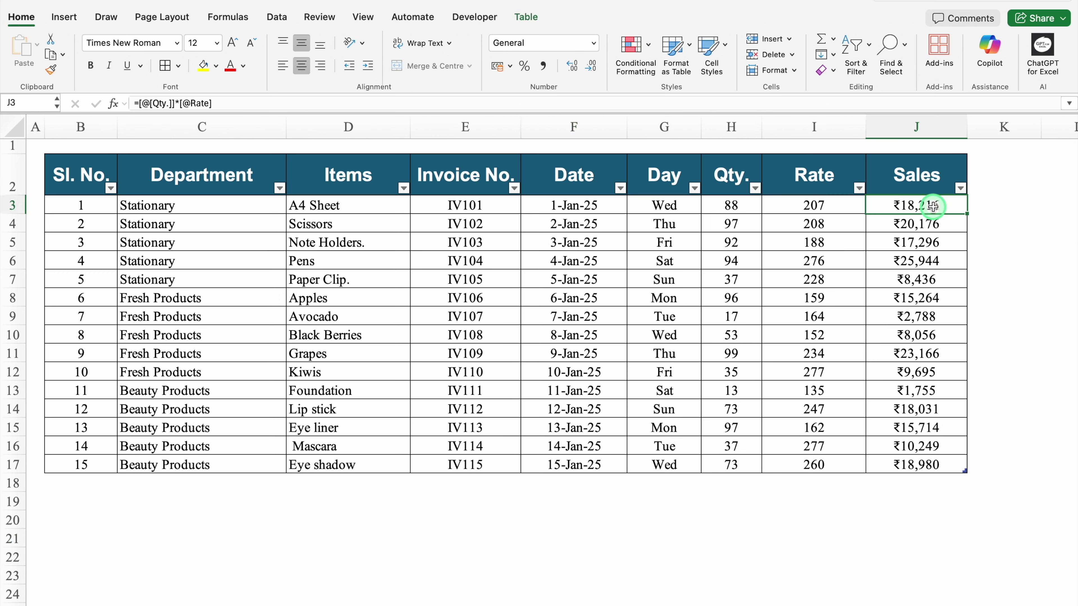
pyautogui.click(670, 205)
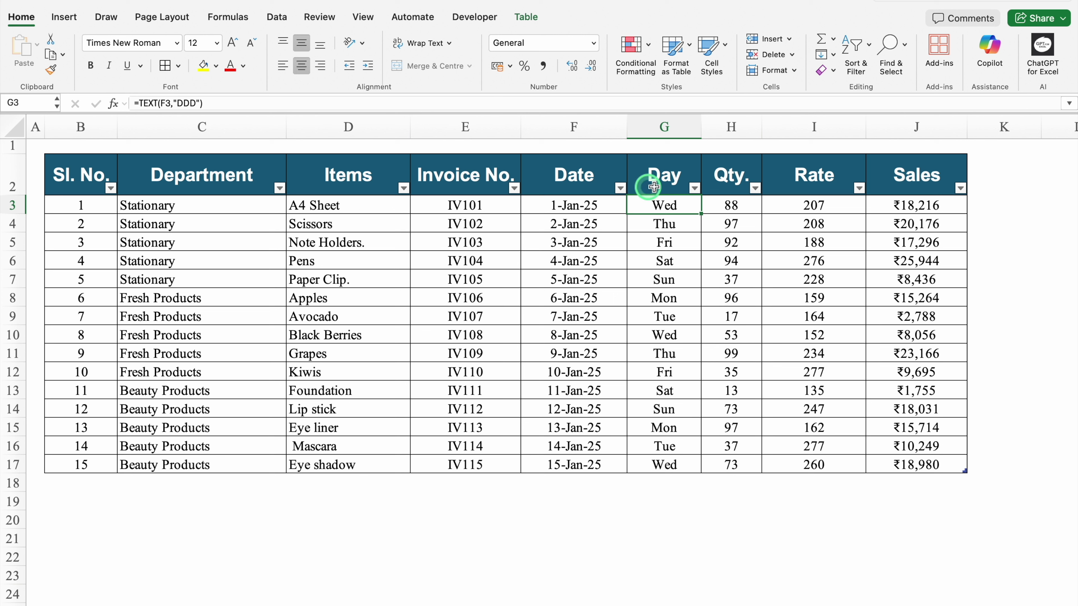
# - Move the whole Sales column with its header between Items and Invoice No., and check its formula references in E3
pyautogui.click(915, 159)
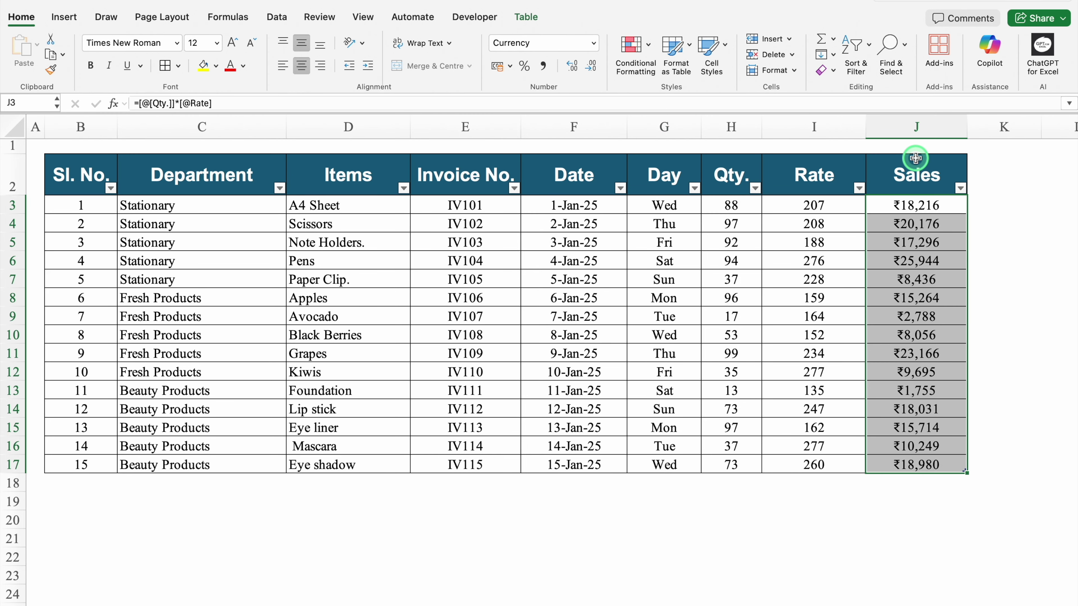
pyautogui.click(916, 159)
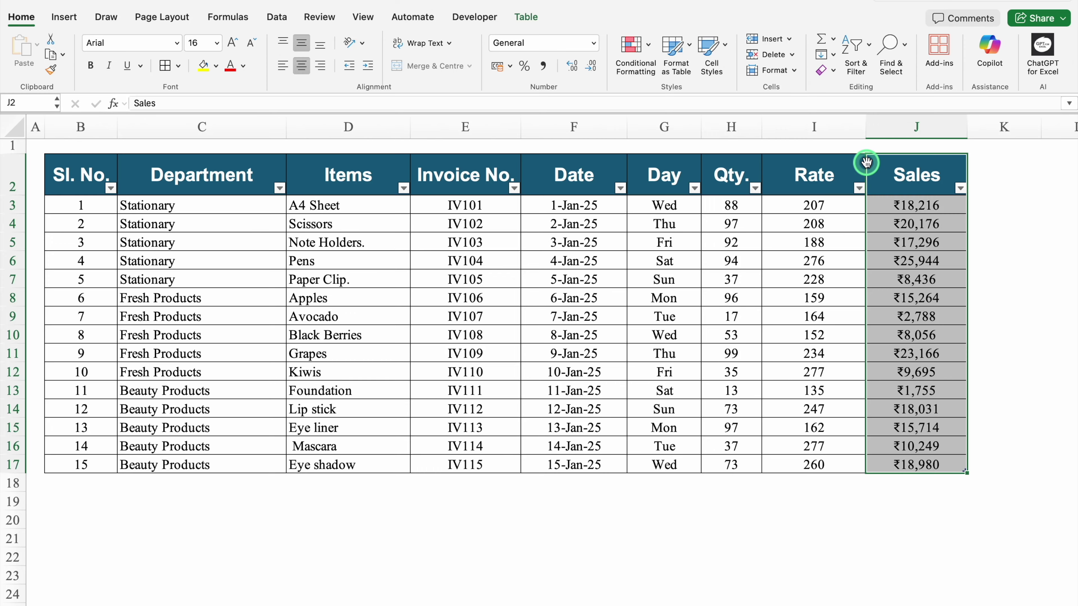
pyautogui.moveTo(866, 161)
pyautogui.mouseDown()
pyautogui.moveTo(545, 181)
pyautogui.moveTo(419, 174)
pyautogui.mouseUp()
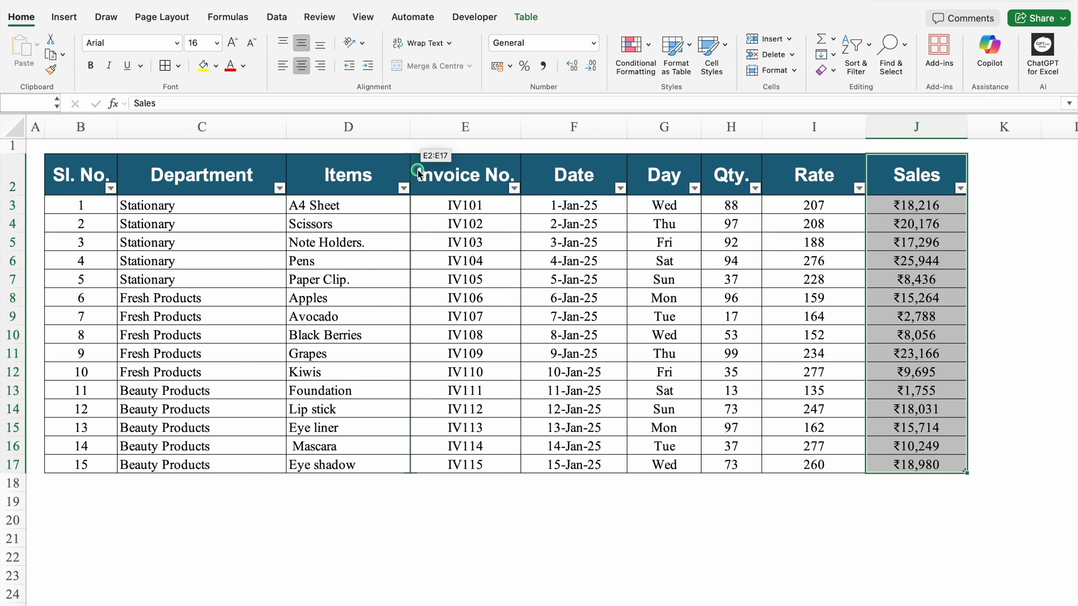
pyautogui.moveTo(419, 174); pyautogui.dragTo(420, 174)
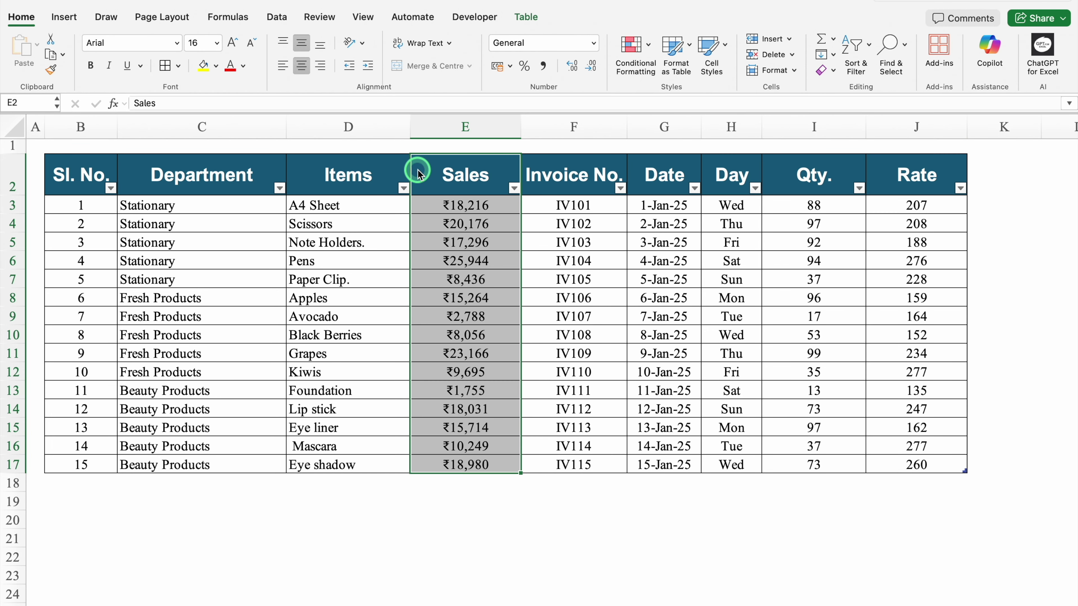
pyautogui.click(475, 206)
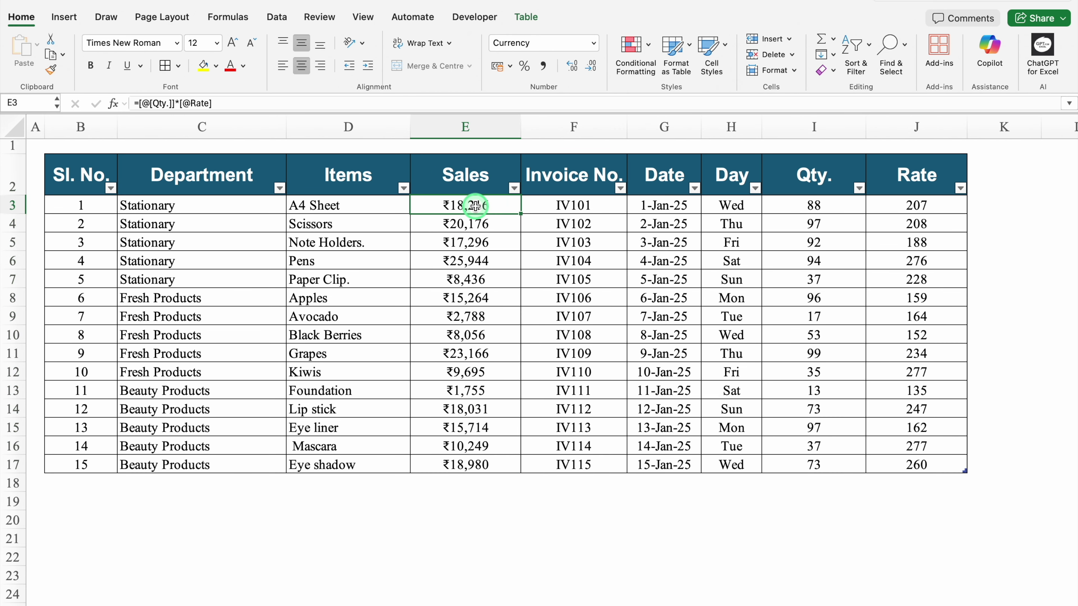
pyautogui.doubleClick(475, 206)
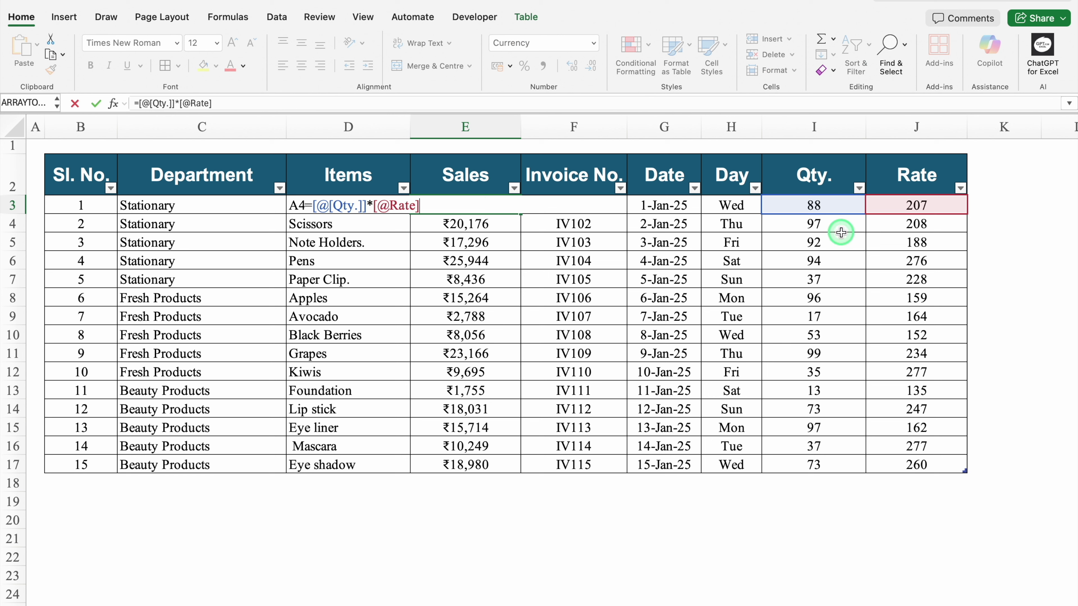
pyautogui.press('Return')
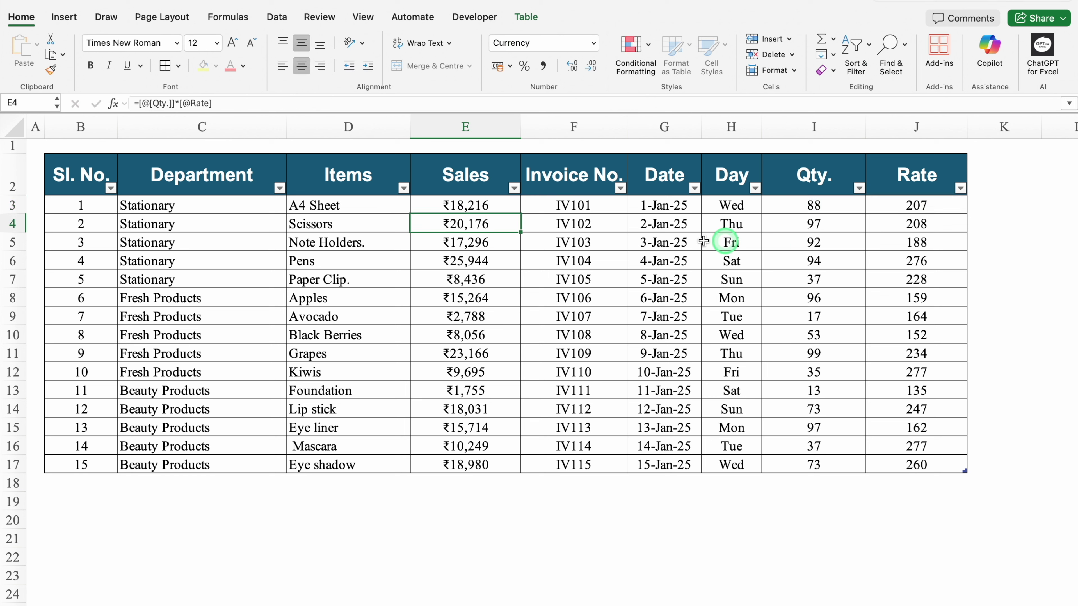
# - Move the Sales column with its header between Sl. No. and Department, and check its formula references in C3
pyautogui.click(479, 178)
pyautogui.click(468, 158)
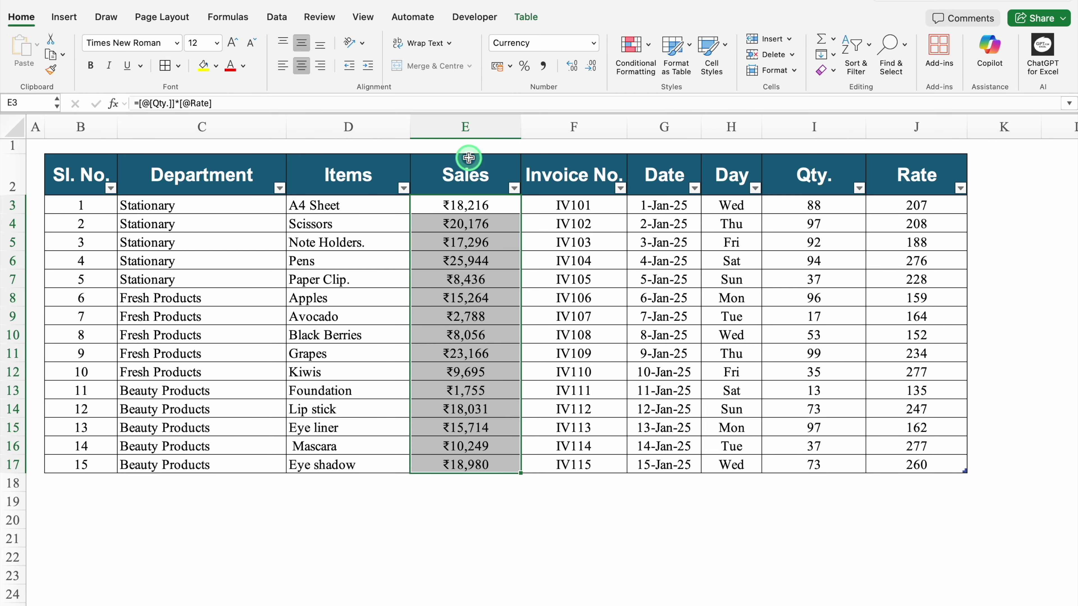
pyautogui.click(469, 158)
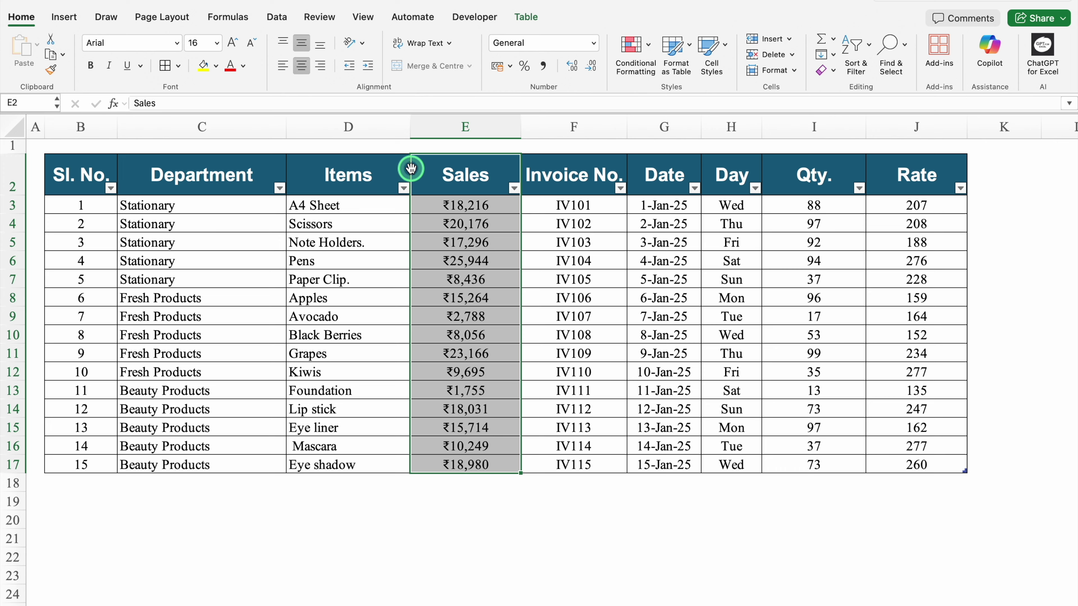
pyautogui.moveTo(411, 169); pyautogui.dragTo(122, 174)
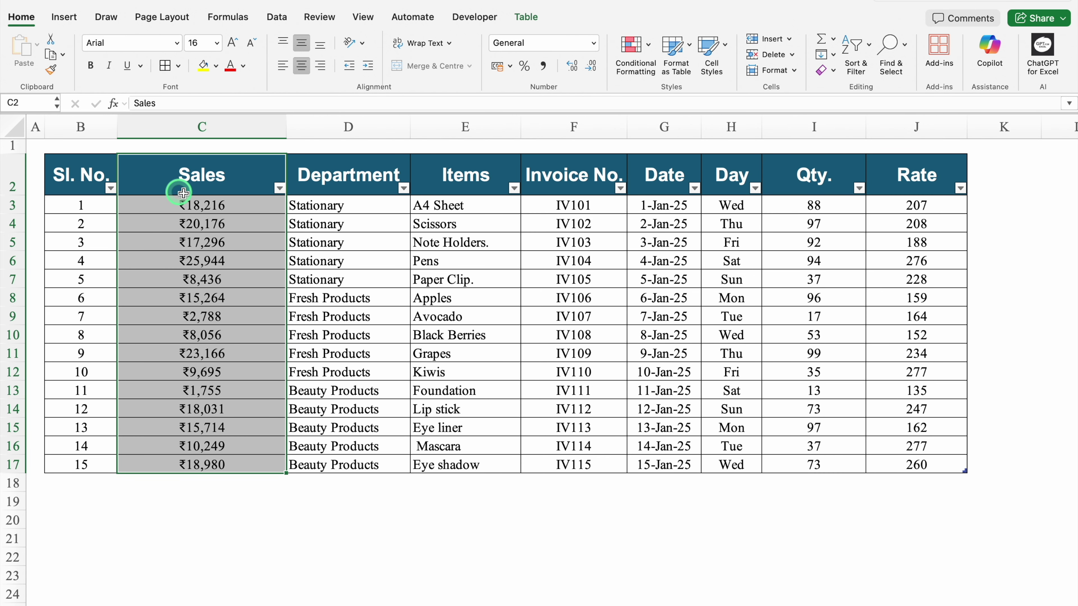
pyautogui.doubleClick(213, 205)
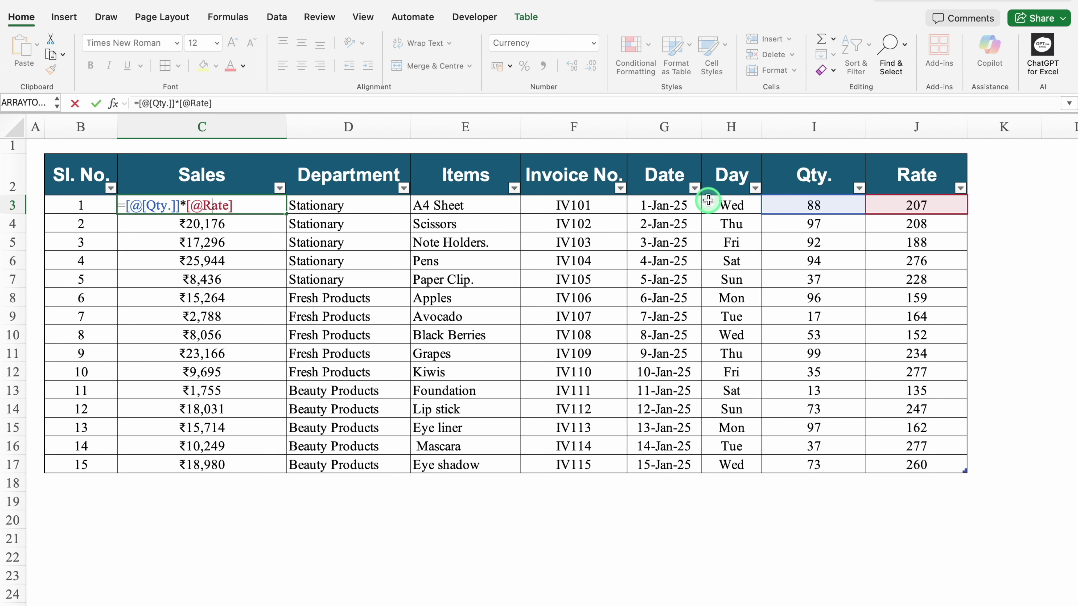
pyautogui.press('Return')
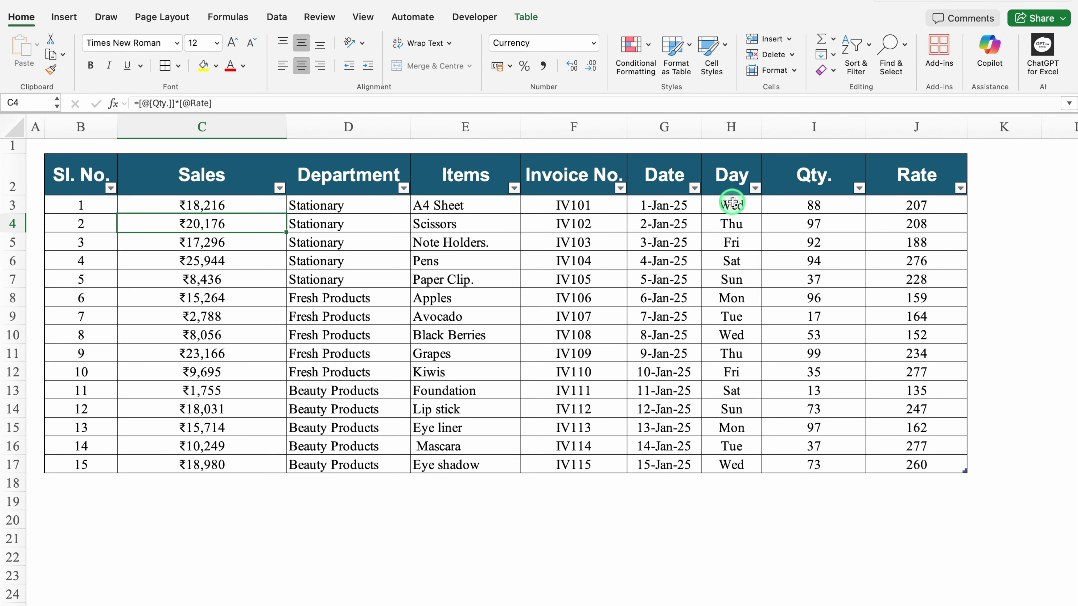
# - Widen the Day column H and check which date cell its formula in H3 refers to
pyautogui.click(733, 205)
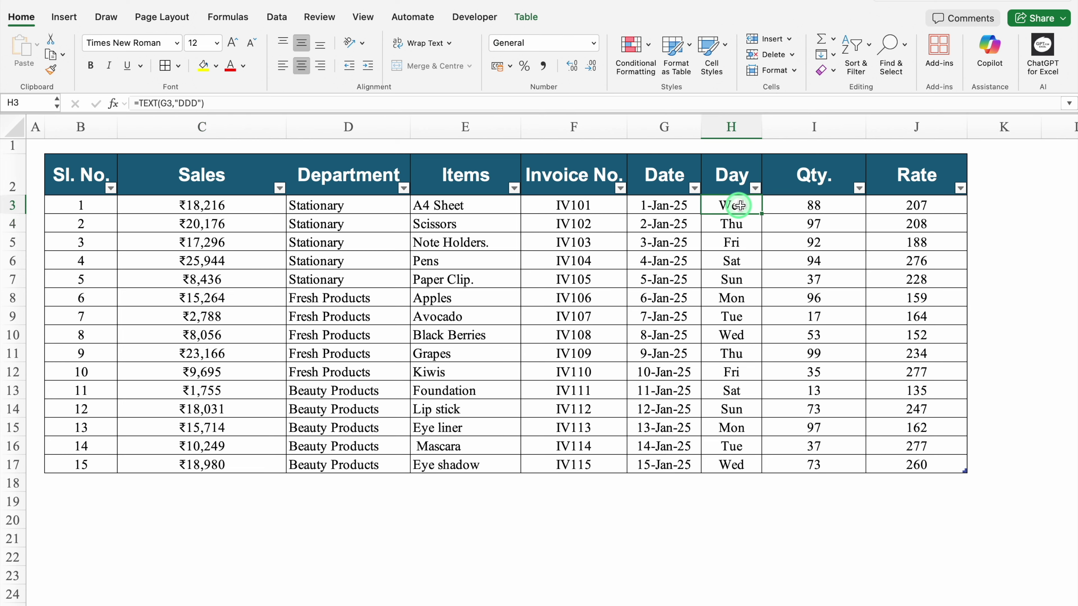
pyautogui.doubleClick(733, 205)
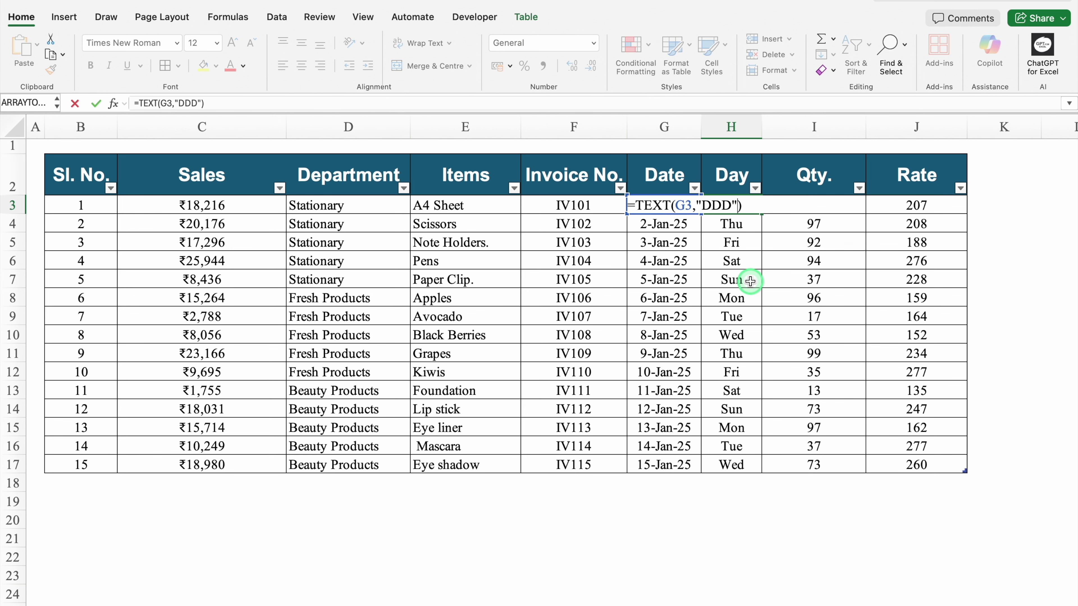
pyautogui.press('Return')
pyautogui.moveTo(761, 126); pyautogui.dragTo(832, 128)
pyautogui.click(795, 206)
pyautogui.doubleClick(796, 206)
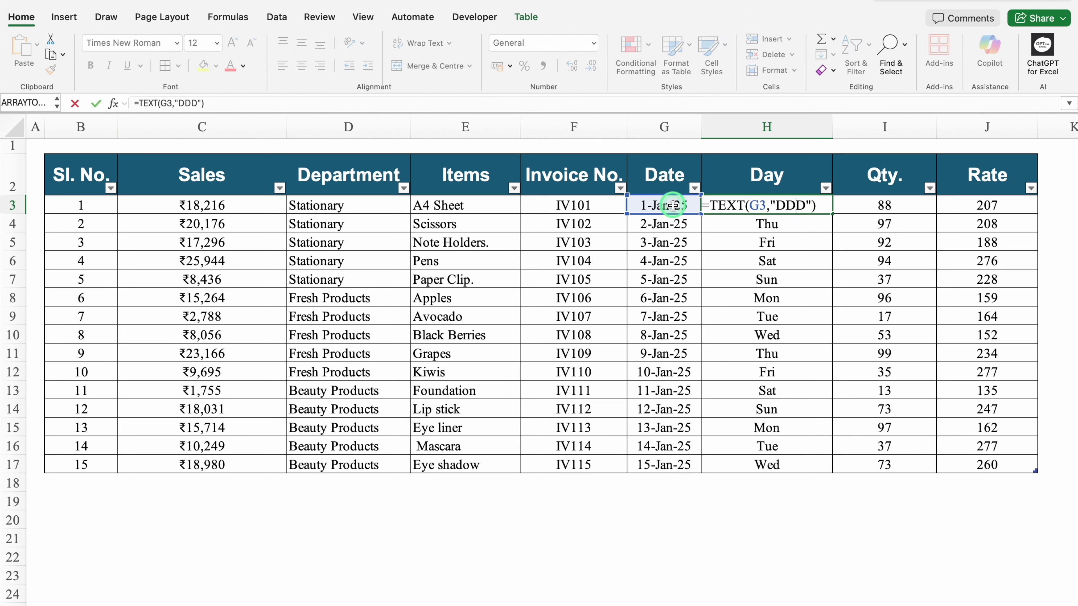
pyautogui.press('Return')
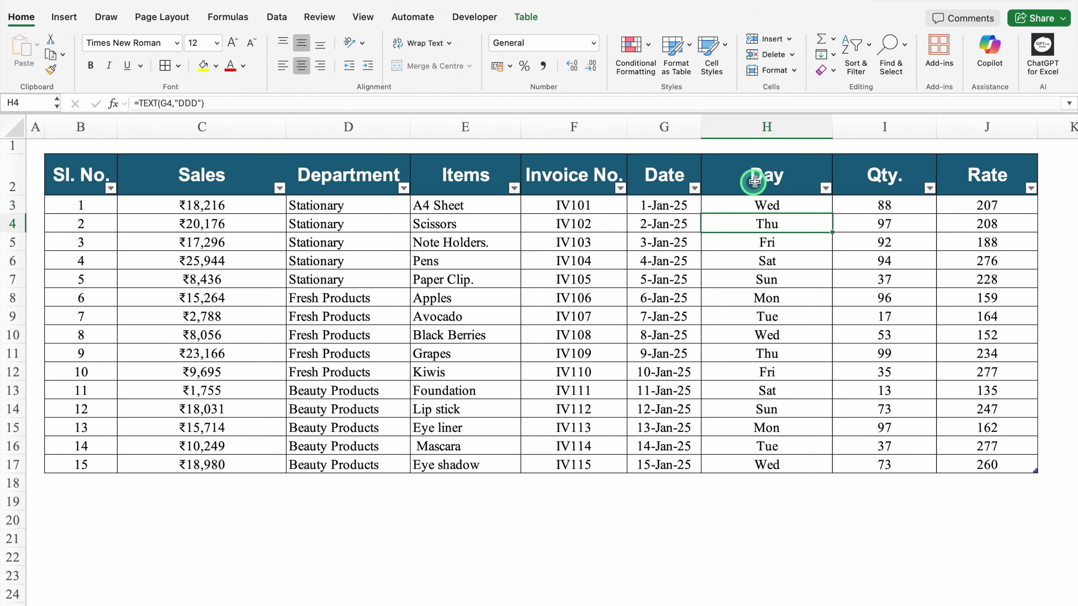
# - Move the Day column with its header between Sl. No. and Sales, and check its formula reference in C3
pyautogui.click(765, 154)
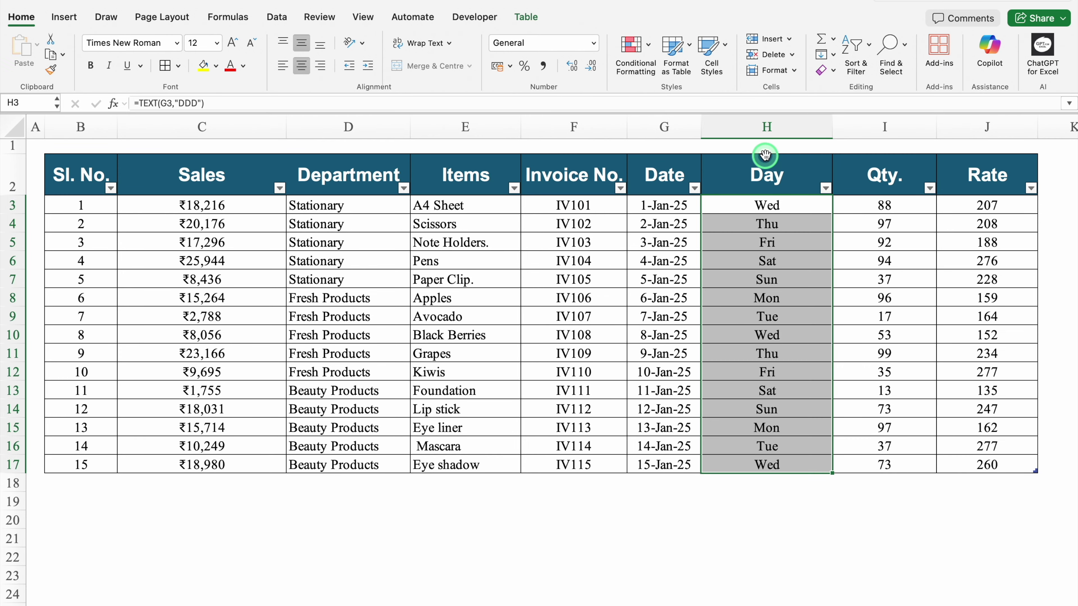
pyautogui.click(769, 163)
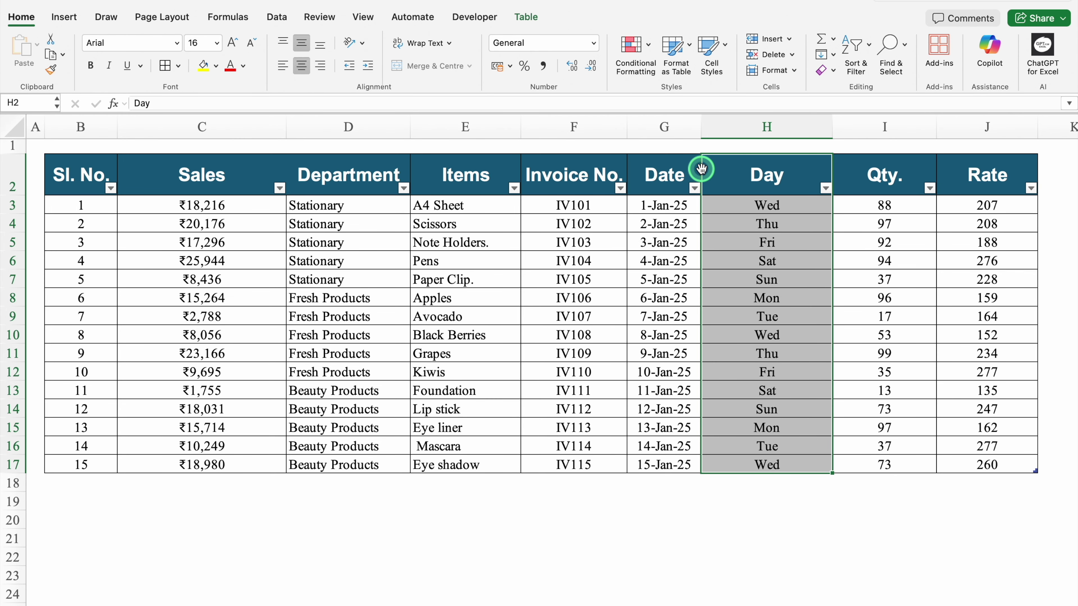
pyautogui.moveTo(701, 169); pyautogui.dragTo(136, 174)
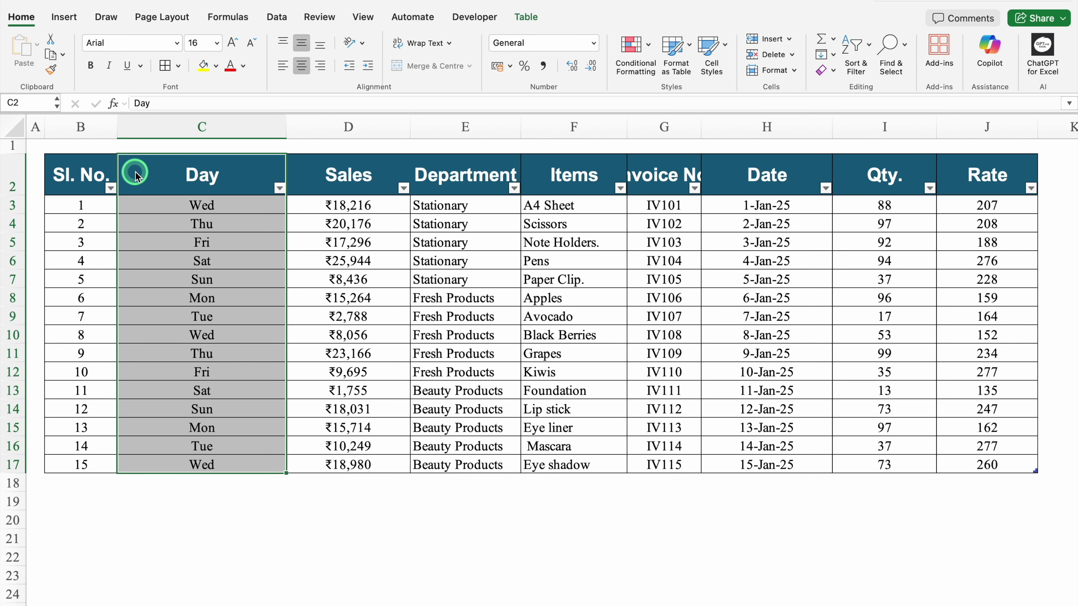
pyautogui.click(212, 205)
pyautogui.doubleClick(213, 207)
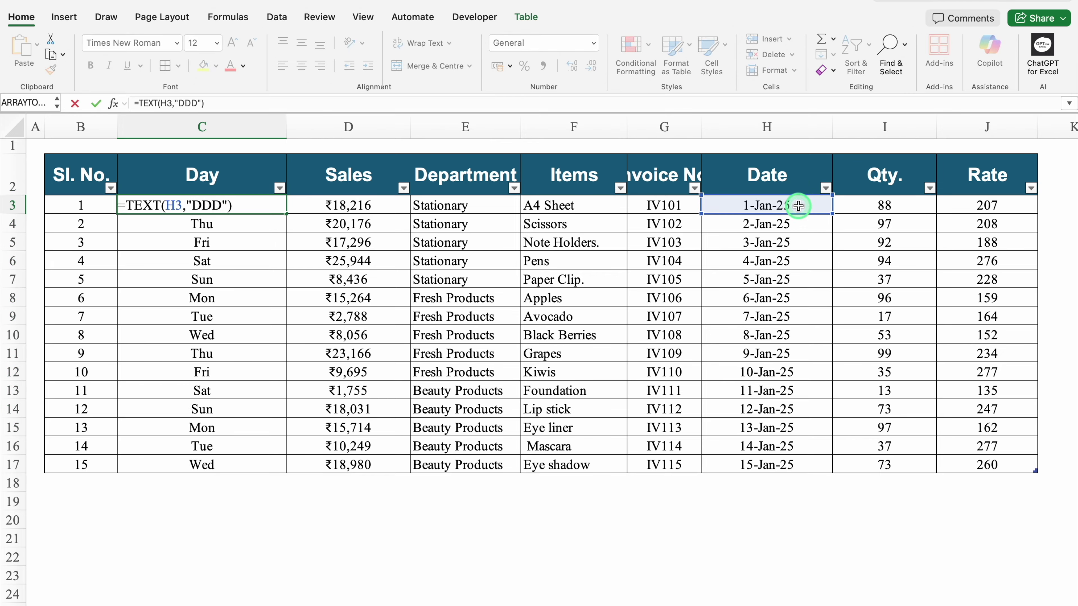
pyautogui.press('Return')
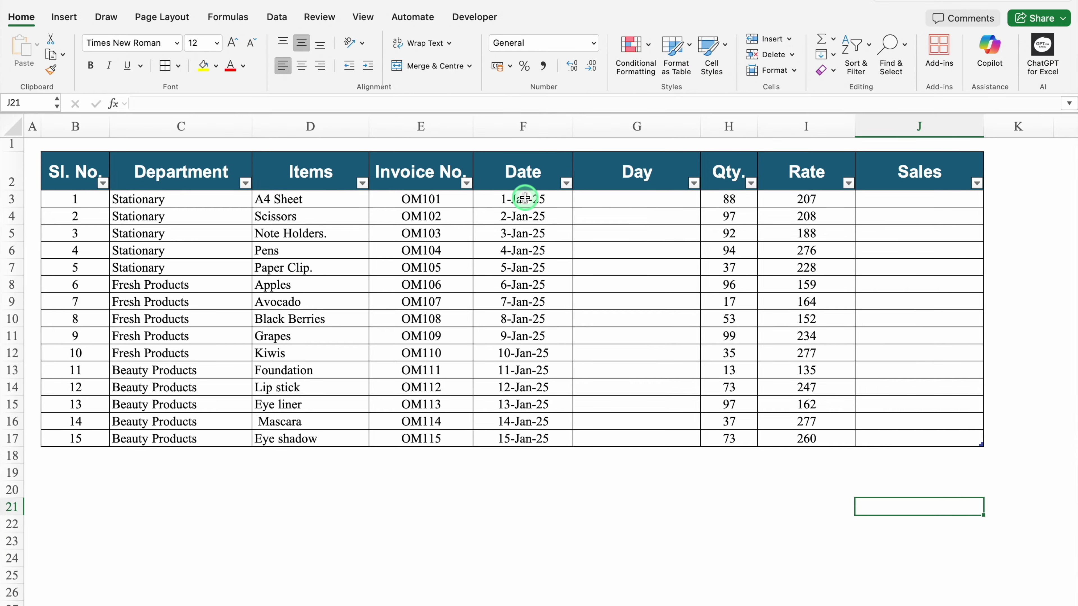
pyautogui.click(616, 198)
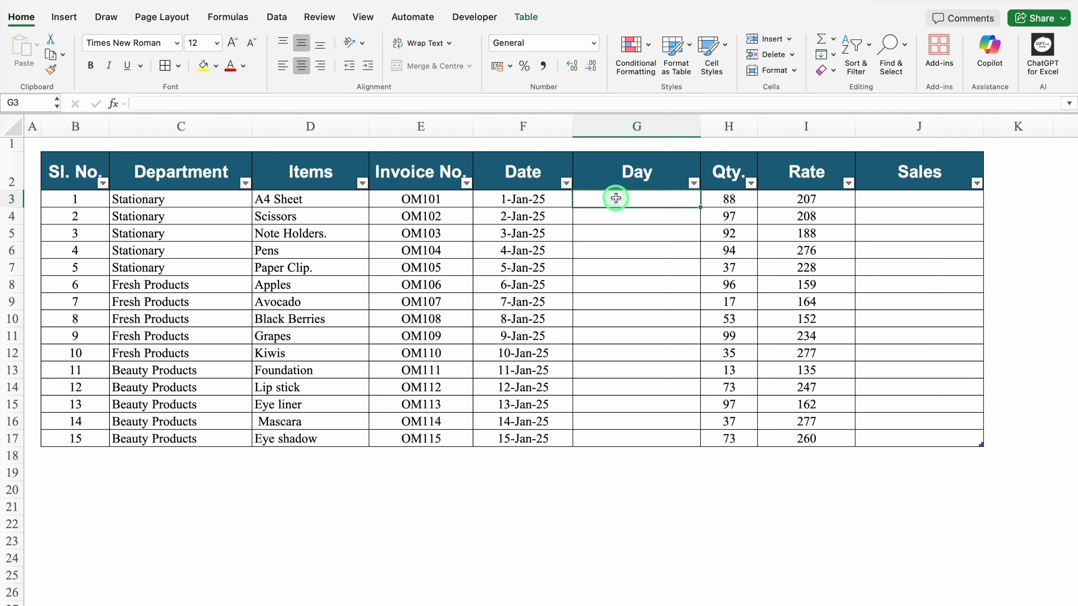
pyautogui.write('=TEXT')
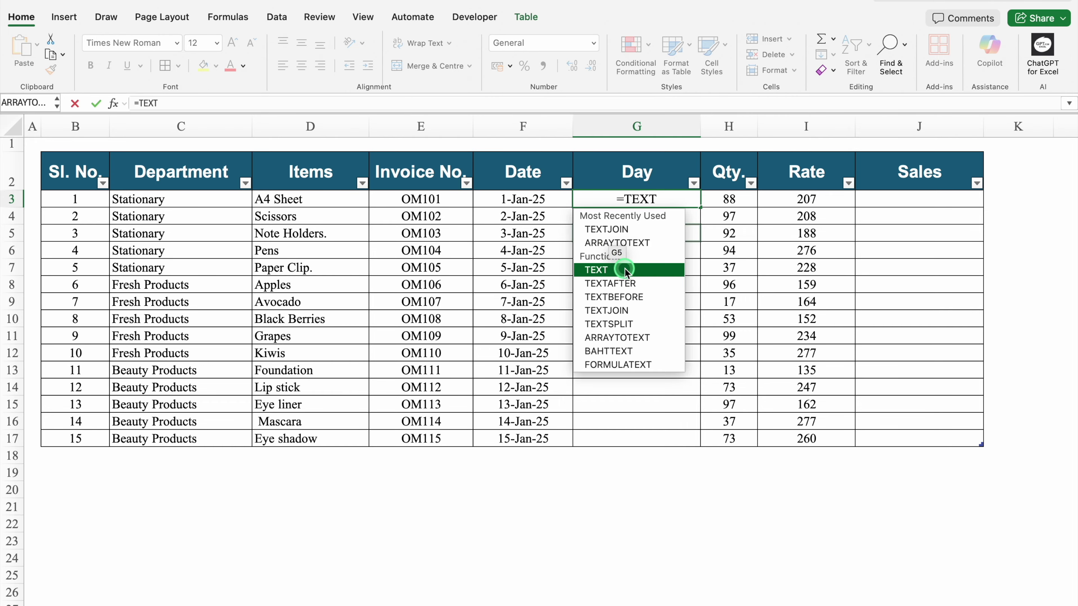
pyautogui.click(625, 269)
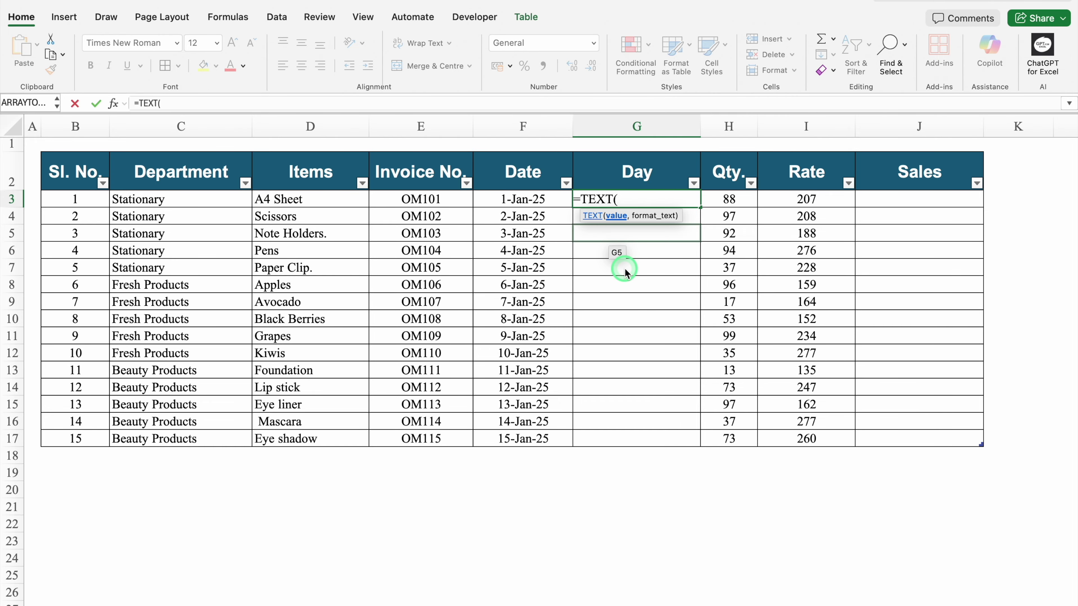
pyautogui.click(549, 201)
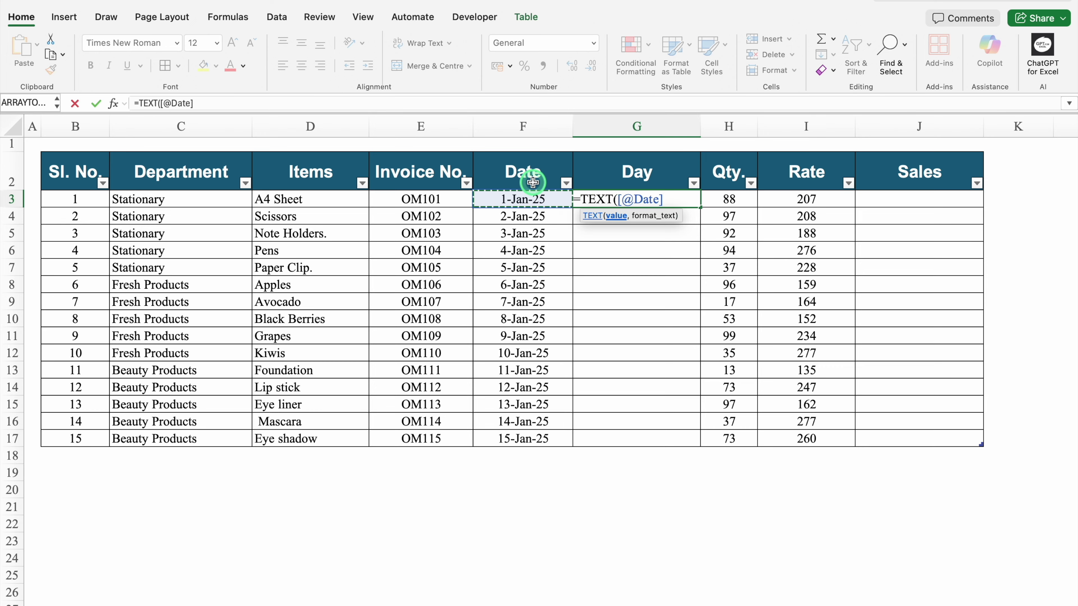
pyautogui.write(',"')
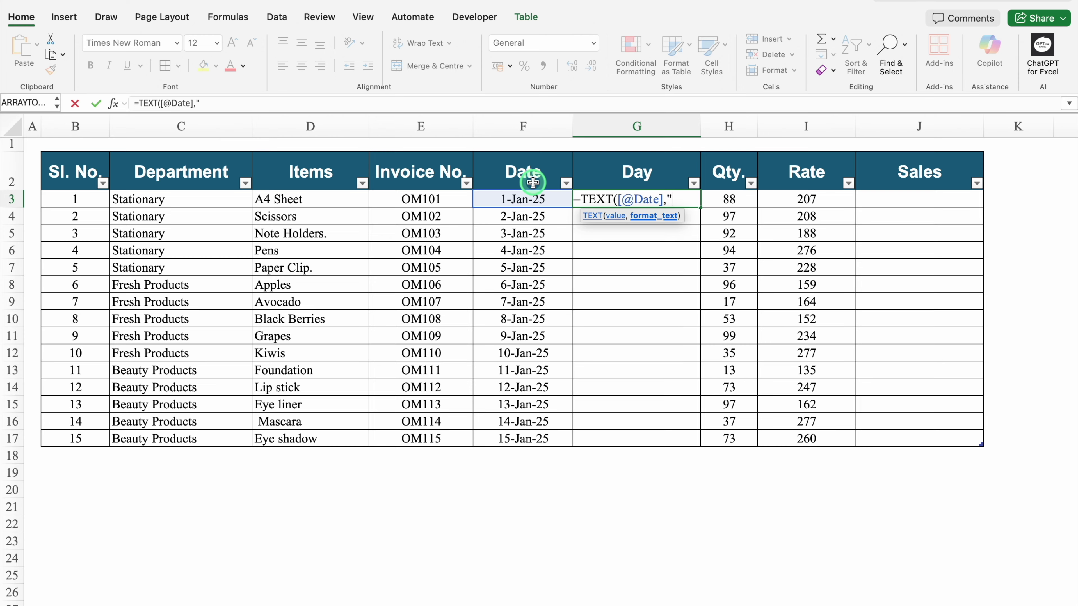
pyautogui.write('DDD"')
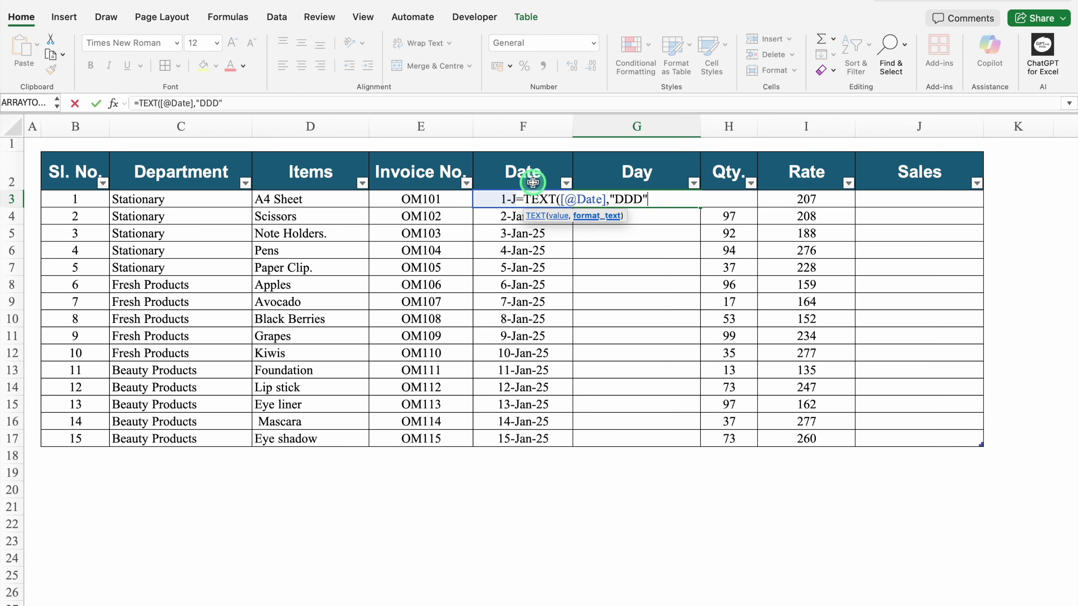
pyautogui.write(')')
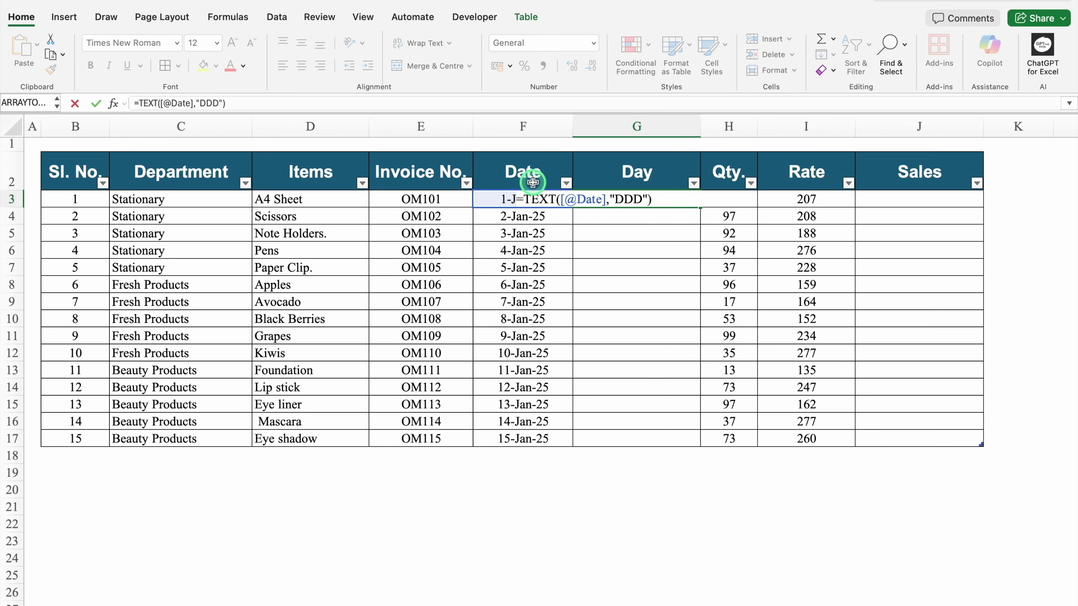
pyautogui.press('Return')
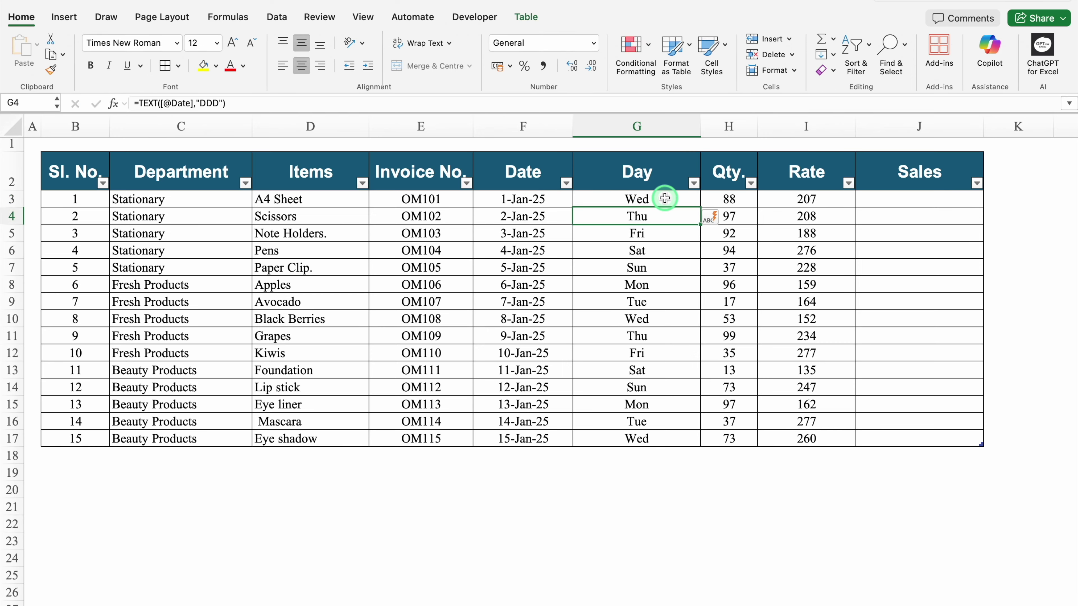
pyautogui.click(664, 198)
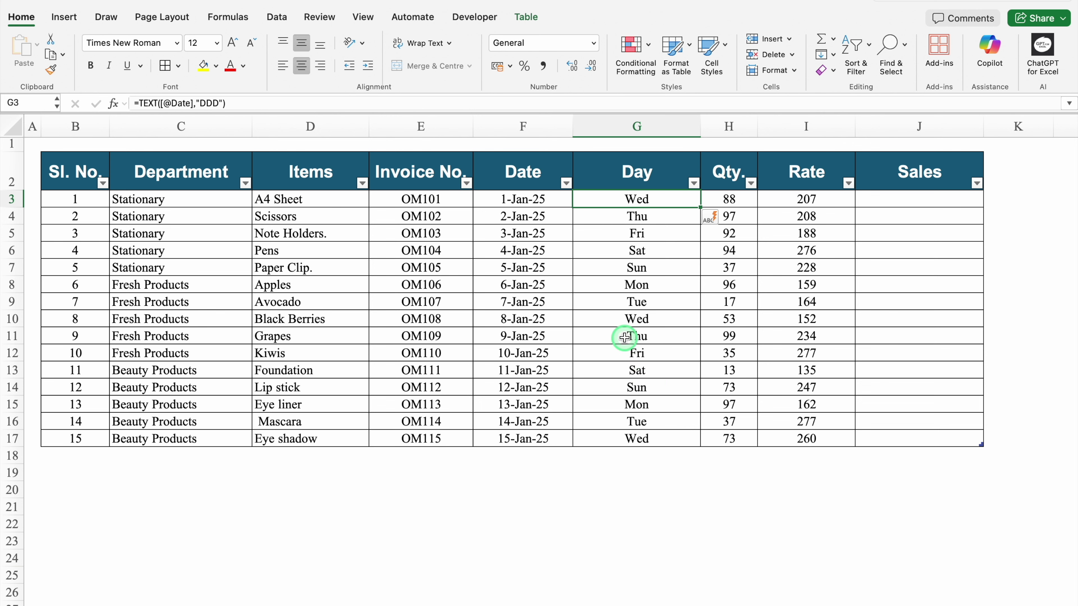
pyautogui.click(622, 318)
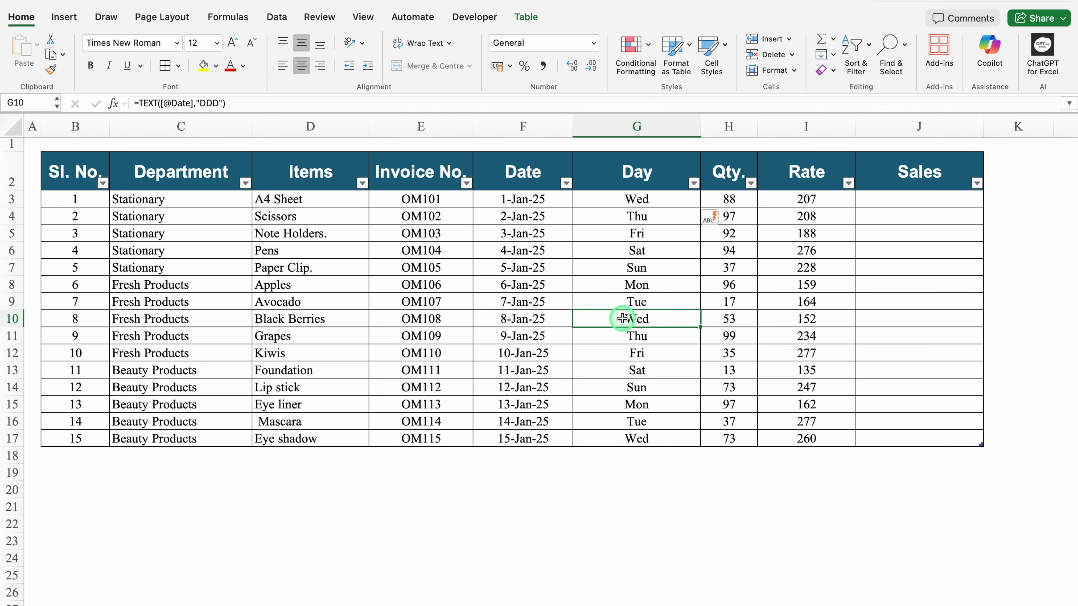
pyautogui.doubleClick(642, 318)
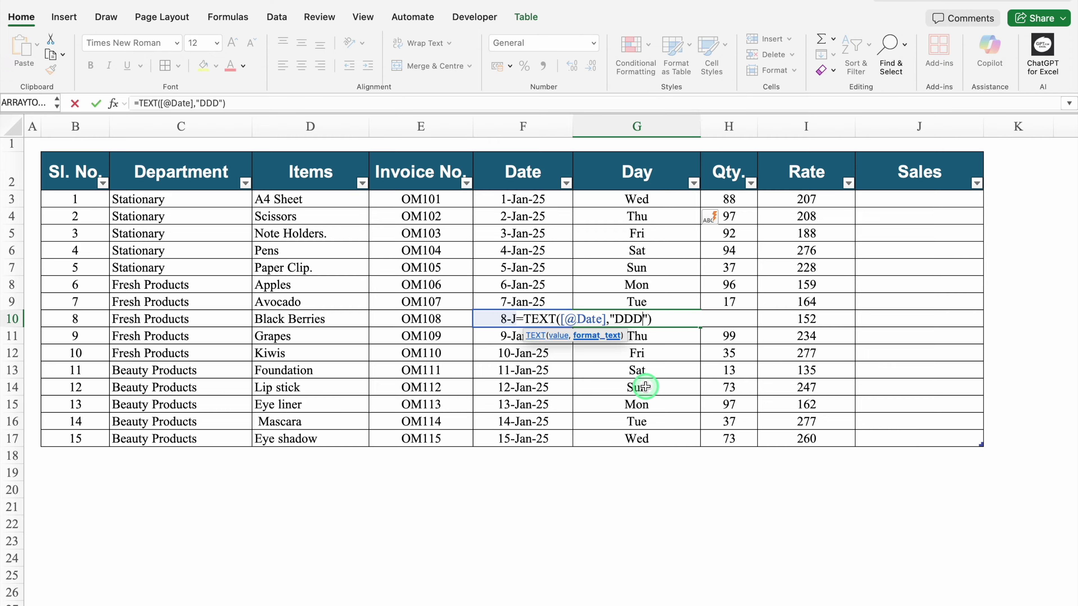
pyautogui.write('D')
pyautogui.press('Return')
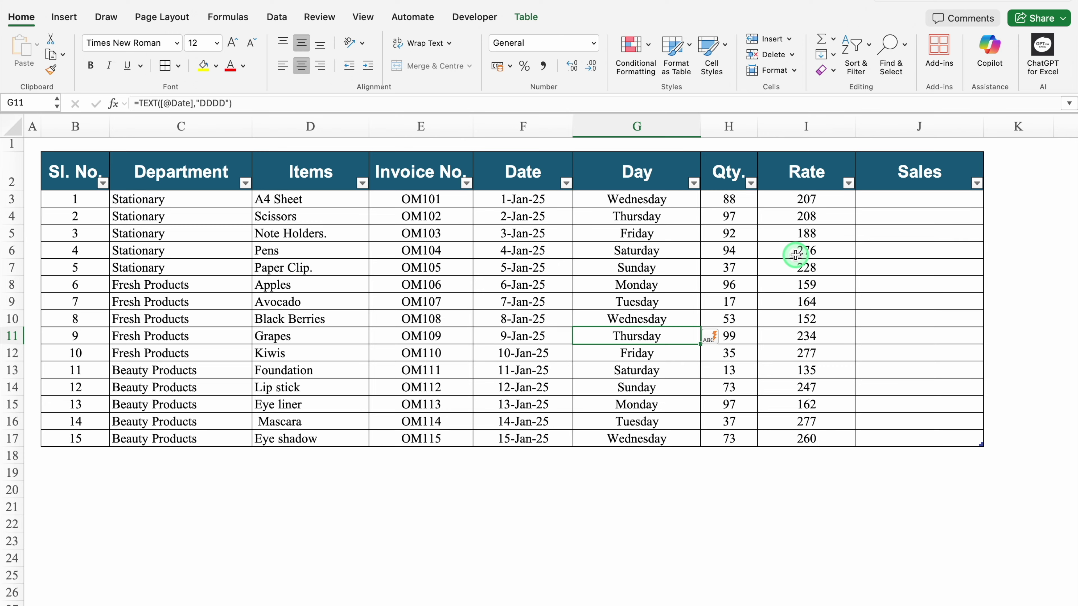
pyautogui.click(920, 440)
pyautogui.write('=')
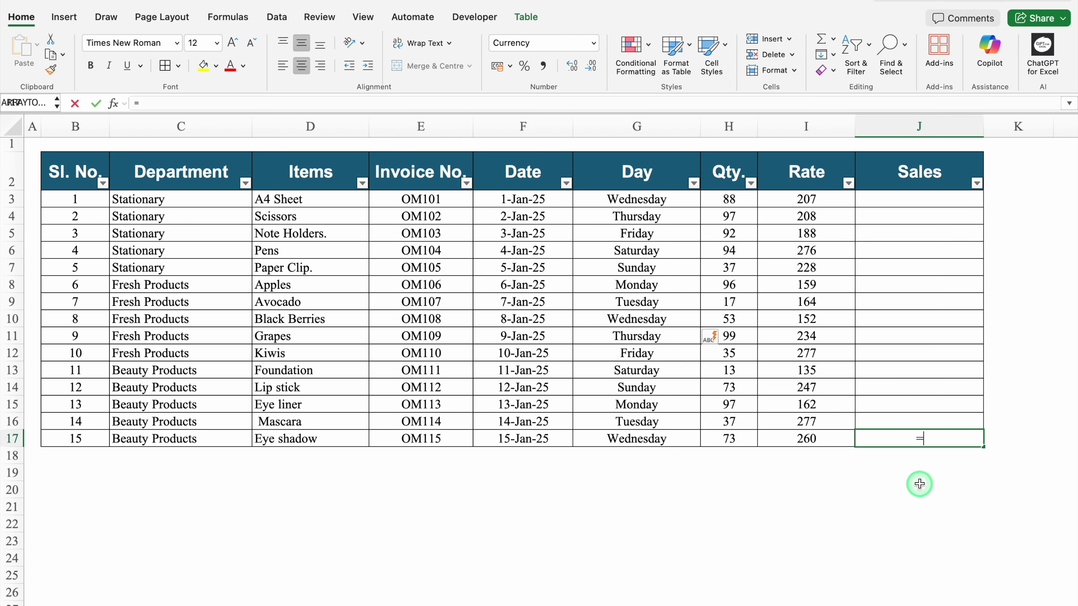
pyautogui.click(745, 440)
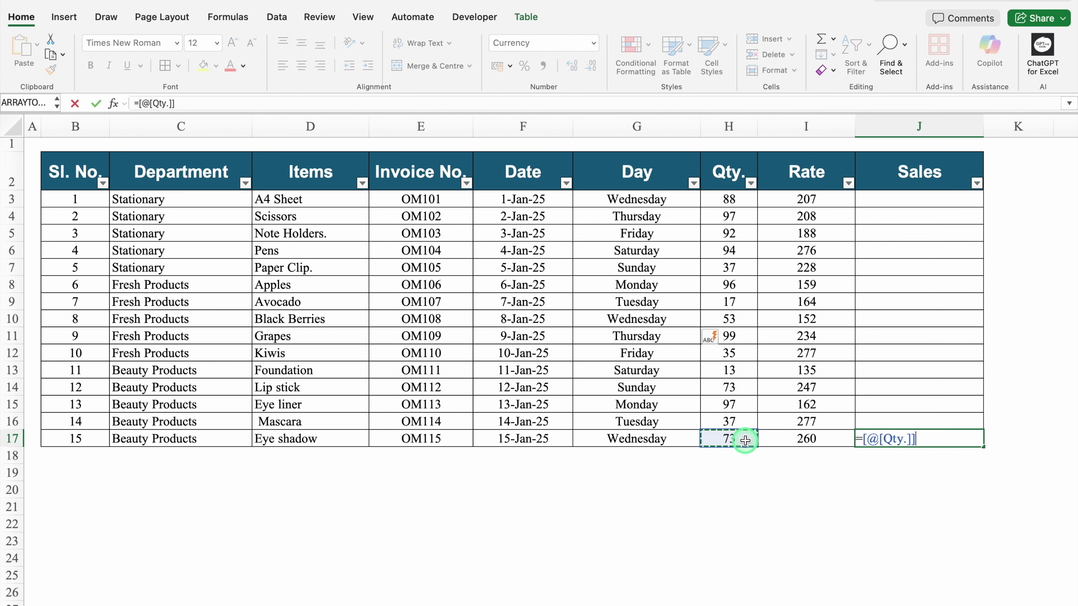
pyautogui.write('*')
pyautogui.click(803, 437)
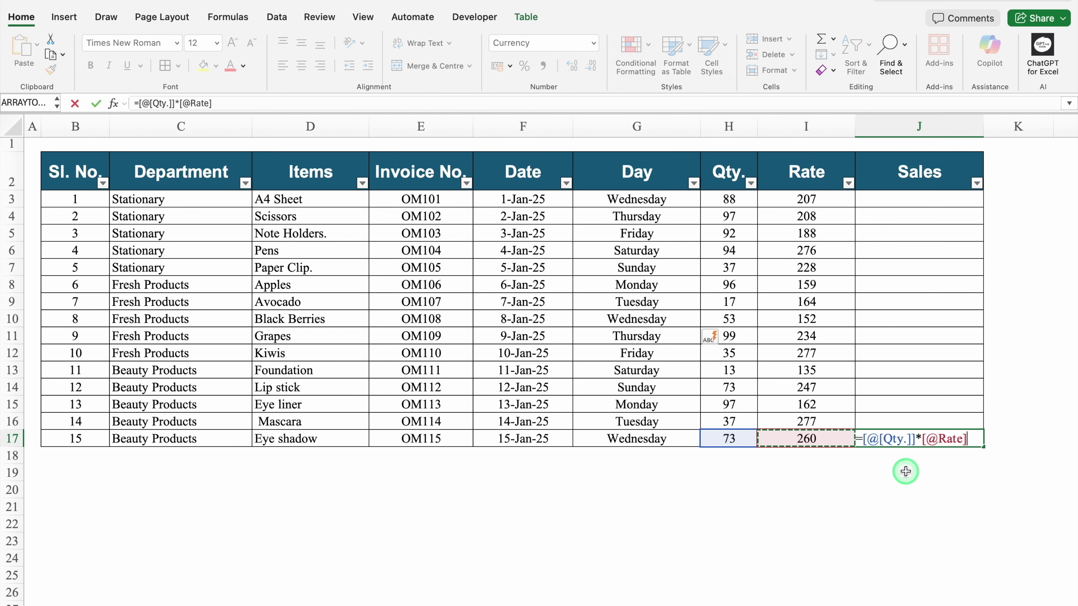
pyautogui.press('Return')
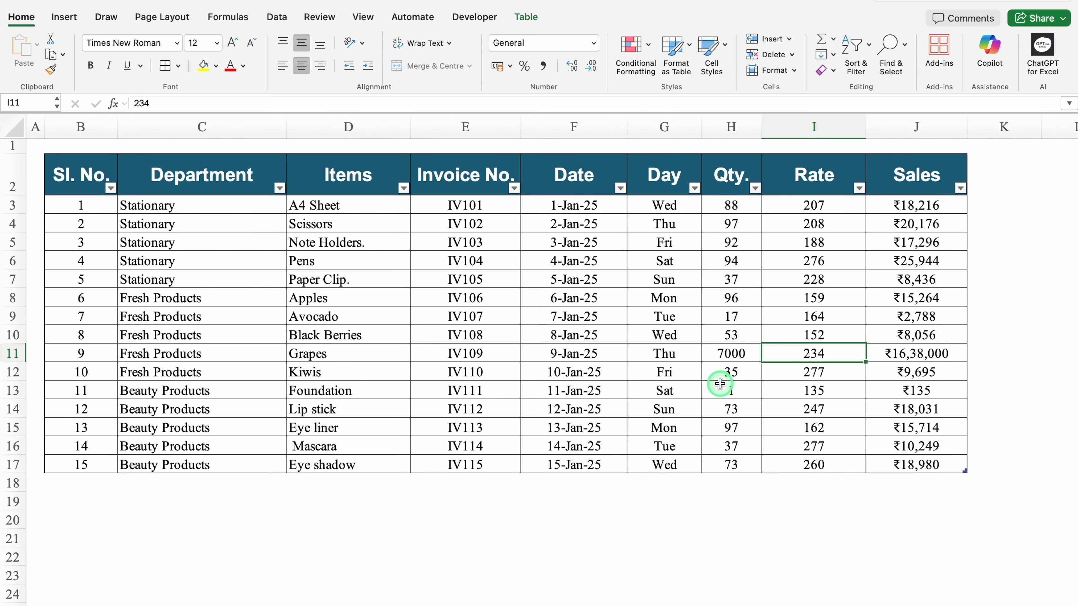
pyautogui.click(905, 480)
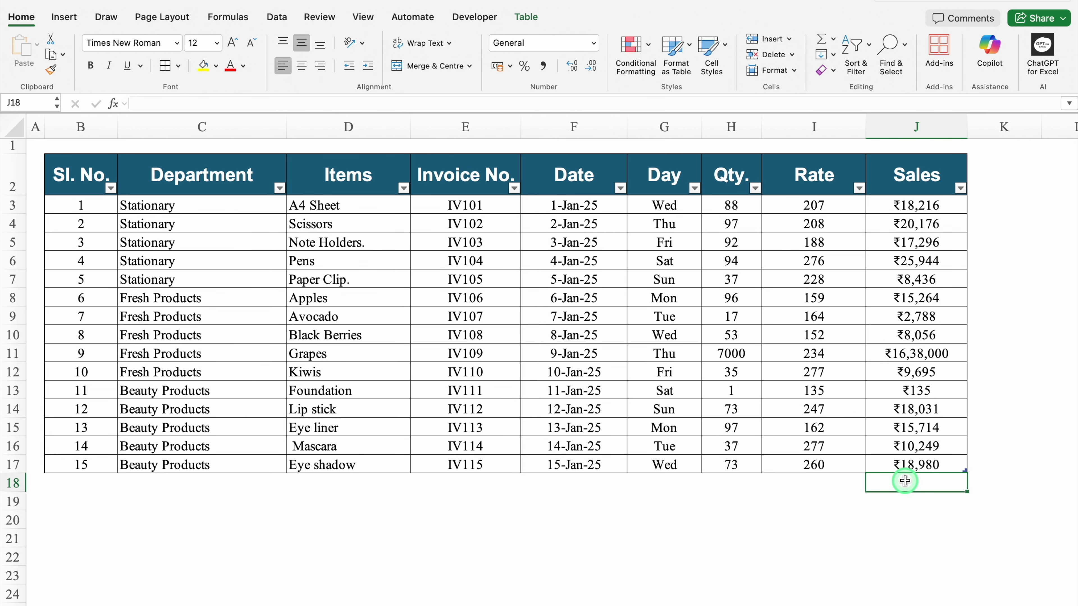
pyautogui.click(812, 481)
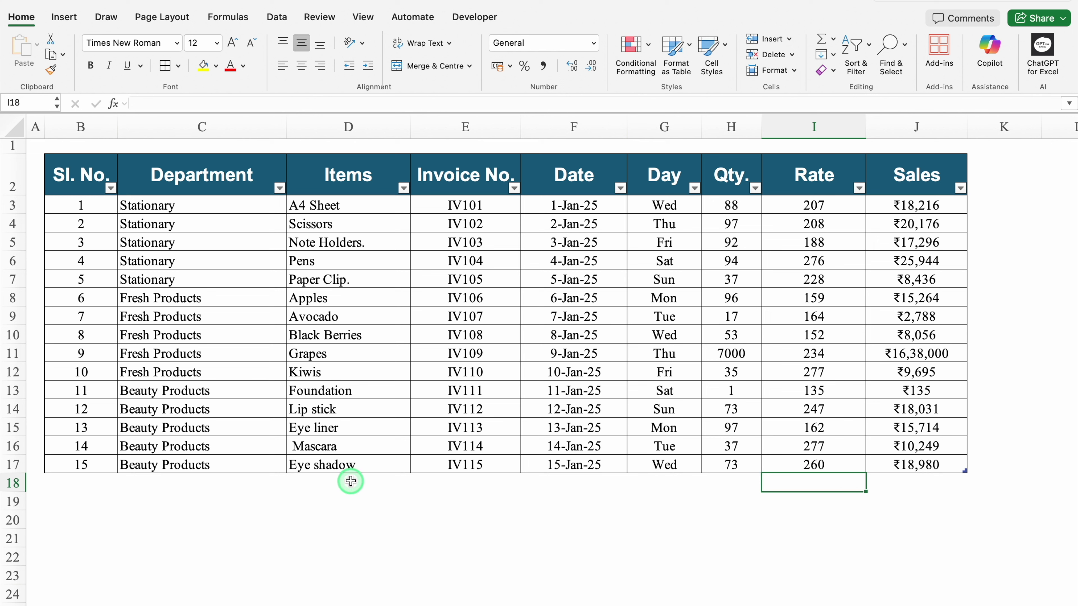
pyautogui.click(727, 481)
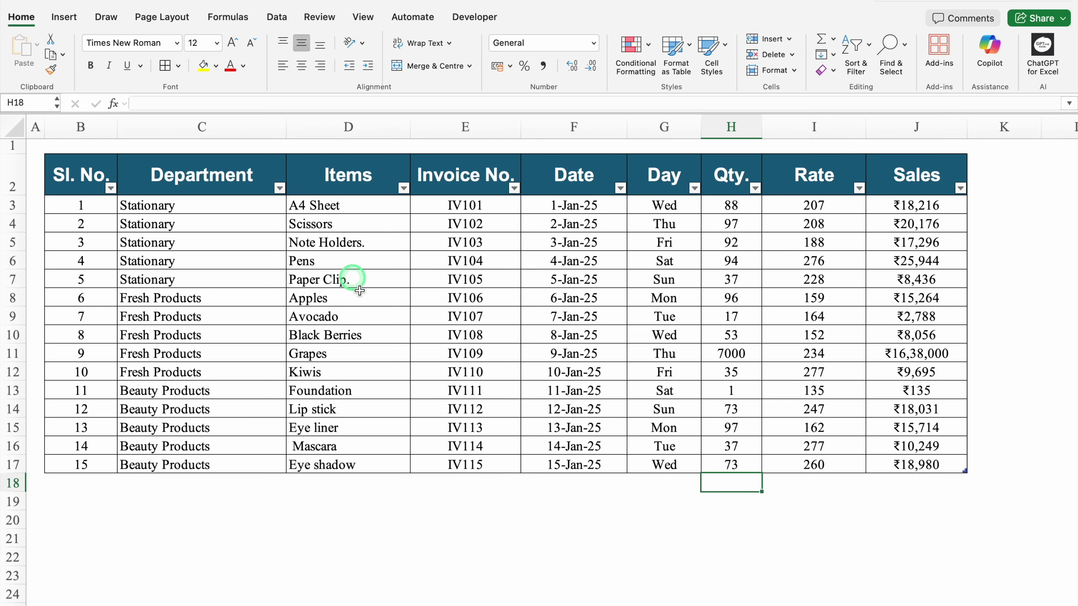
pyautogui.click(325, 264)
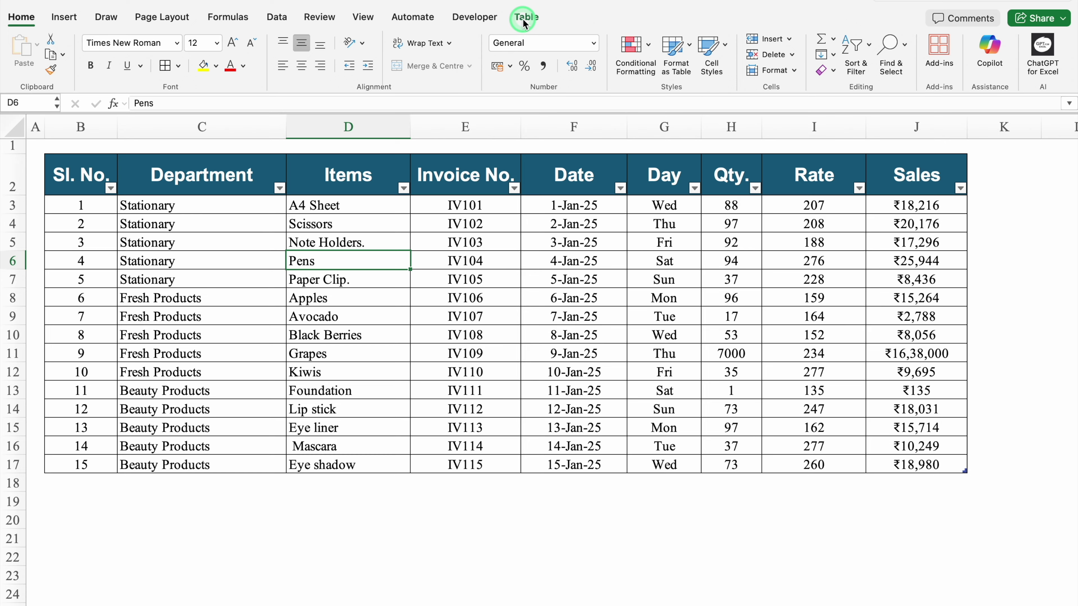
pyautogui.click(438, 527)
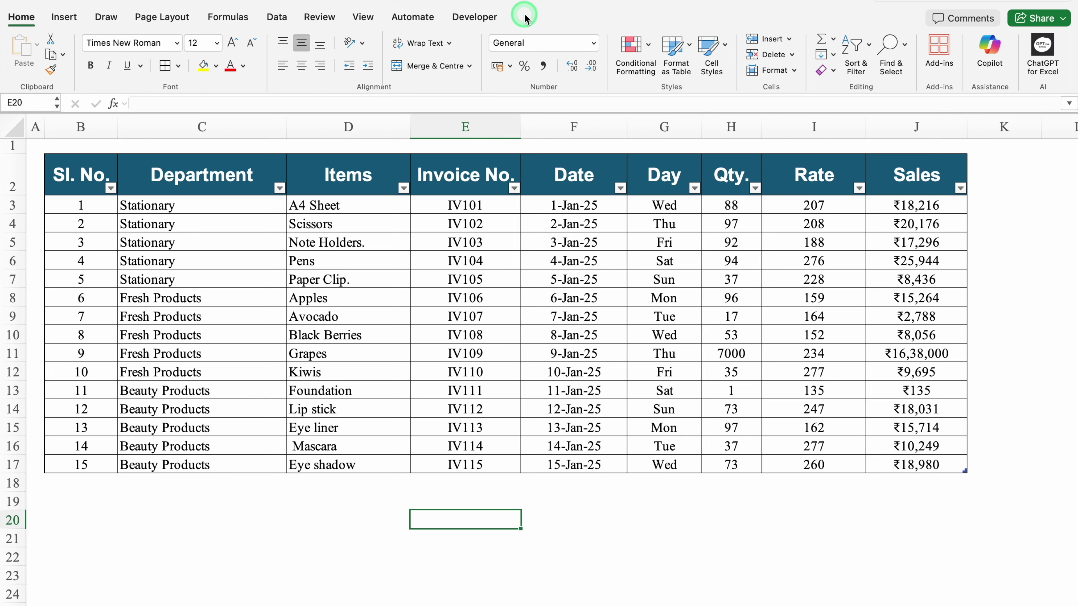
# - Turn on the total row for the sales table
pyautogui.click(475, 282)
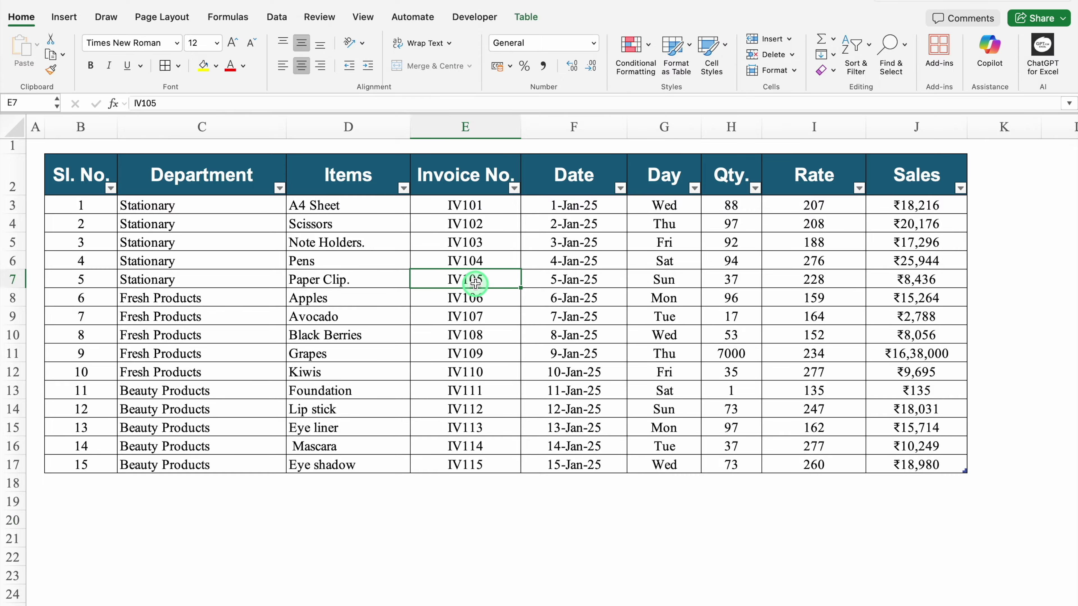
pyautogui.click(526, 18)
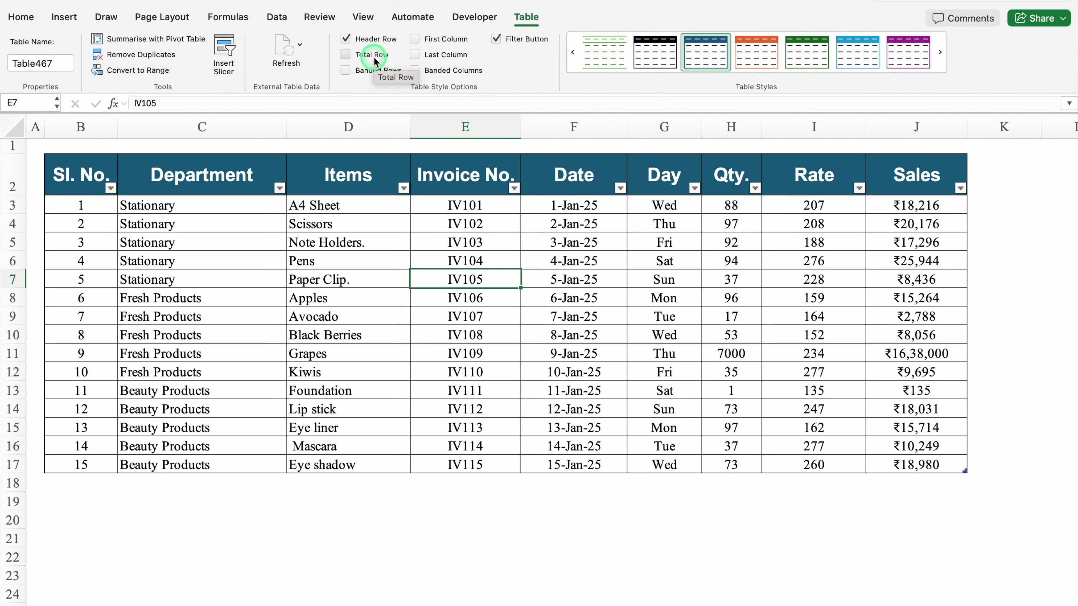
pyautogui.click(346, 57)
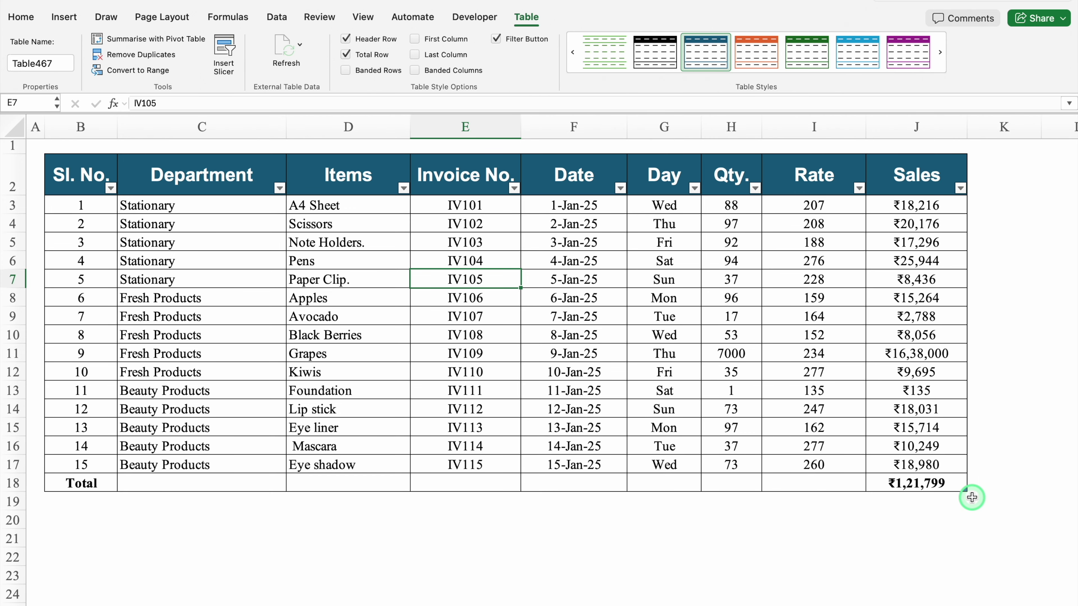
# - In the total row, summarize the Sales column with Sum and the Rate column with Average
pyautogui.click(956, 482)
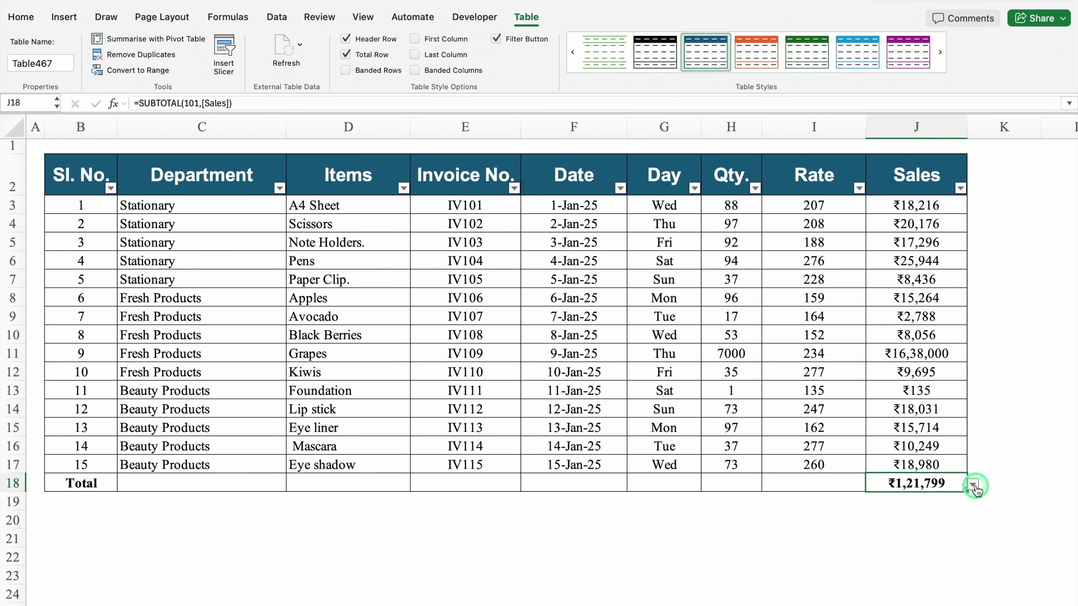
pyautogui.click(972, 484)
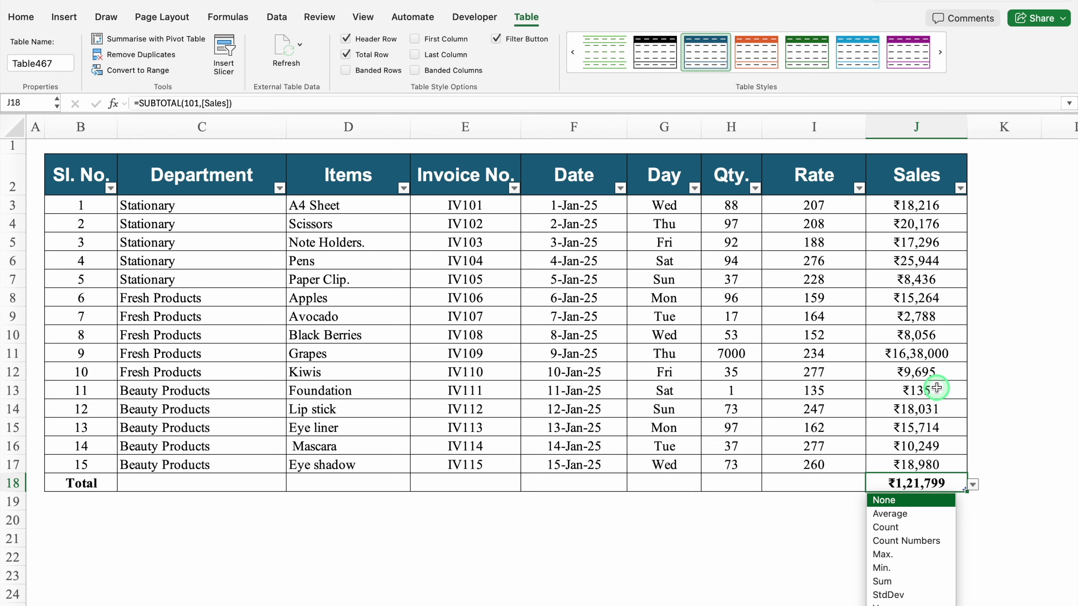
pyautogui.click(907, 582)
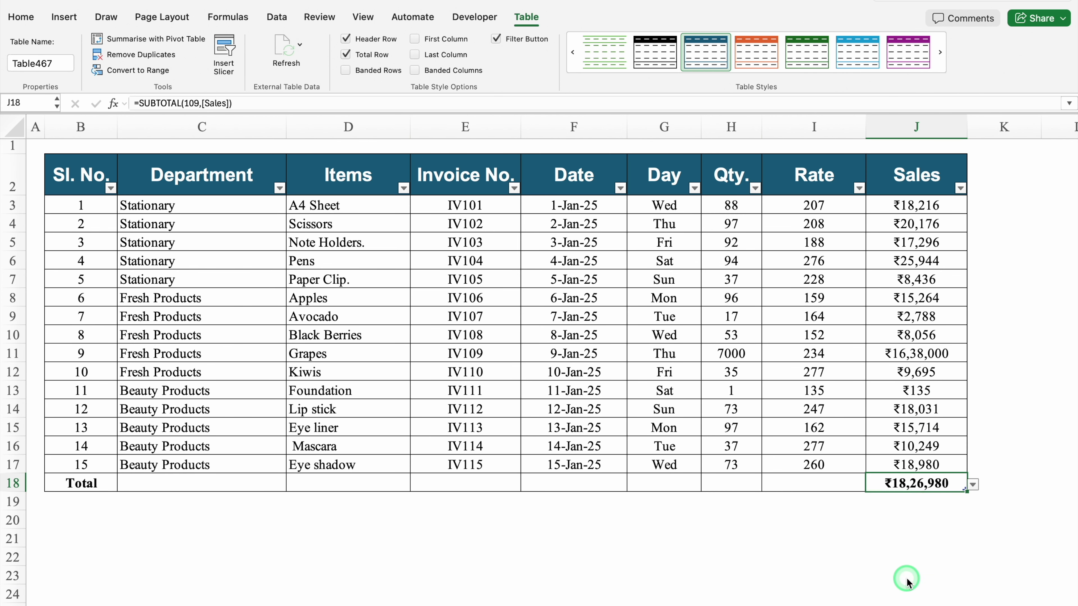
pyautogui.click(817, 485)
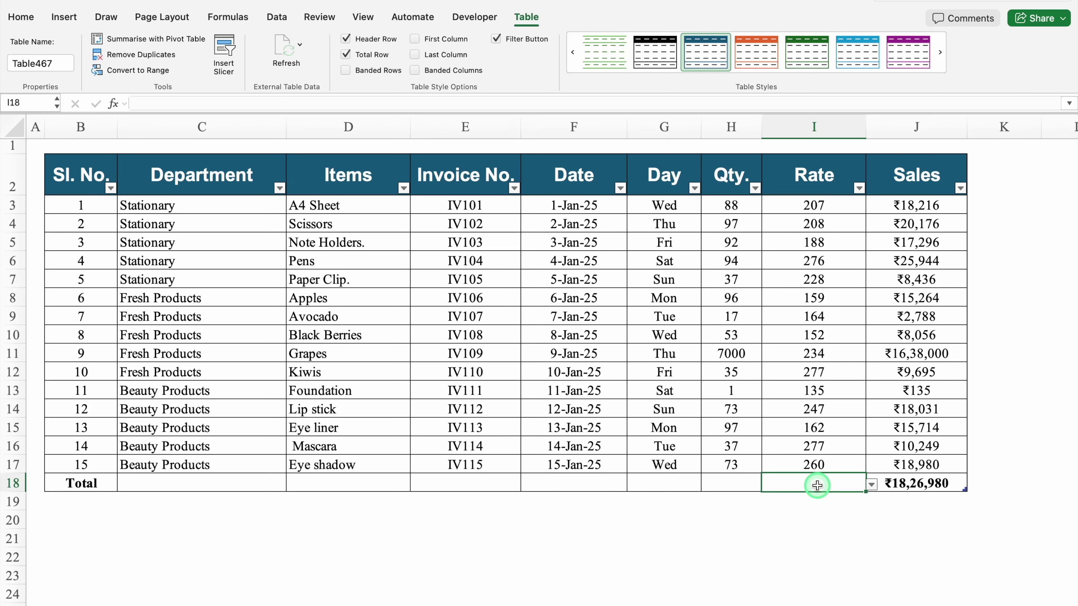
pyautogui.click(871, 484)
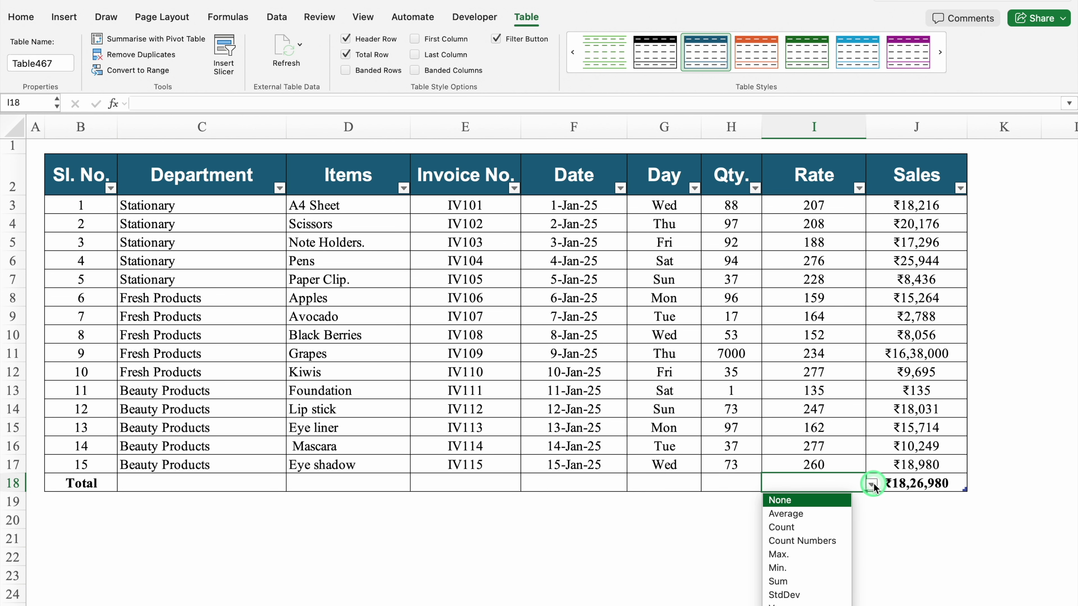
pyautogui.click(827, 513)
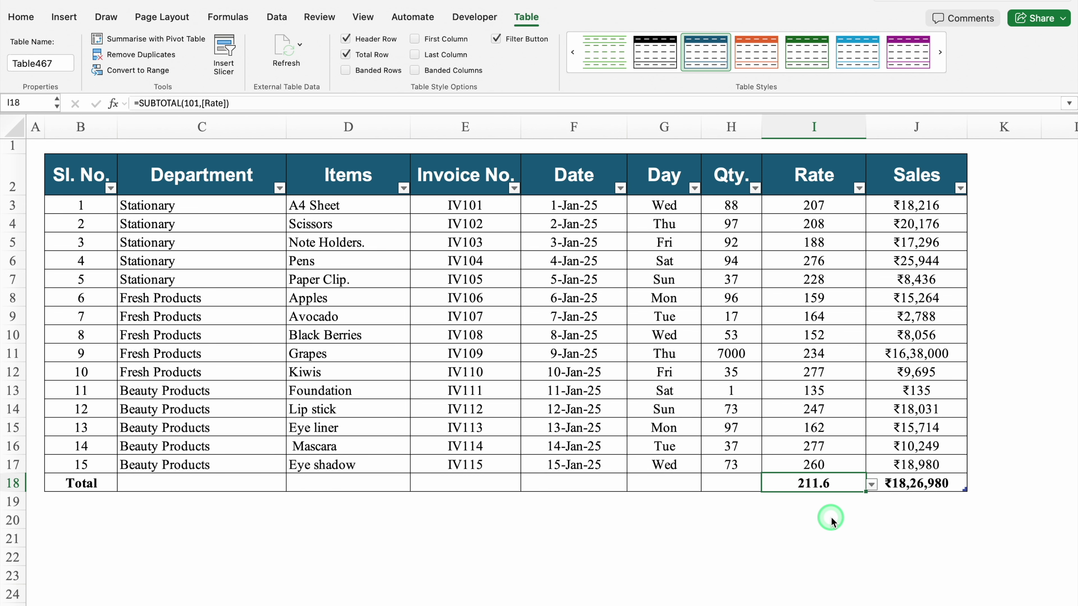
# - Set the Qty. column's total row calculation in H18 to Max
pyautogui.click(741, 485)
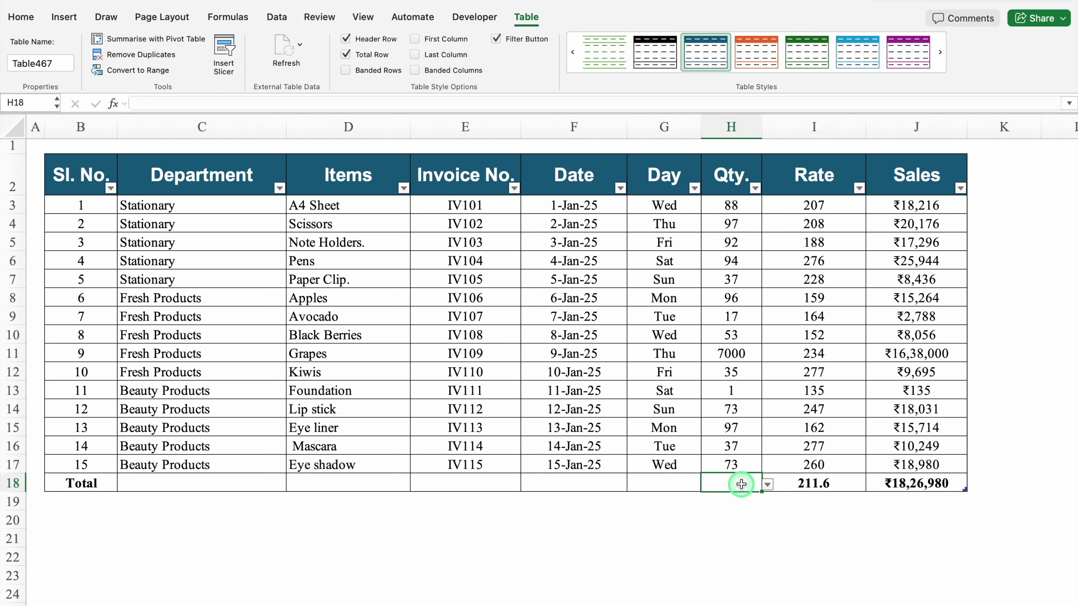
pyautogui.click(767, 485)
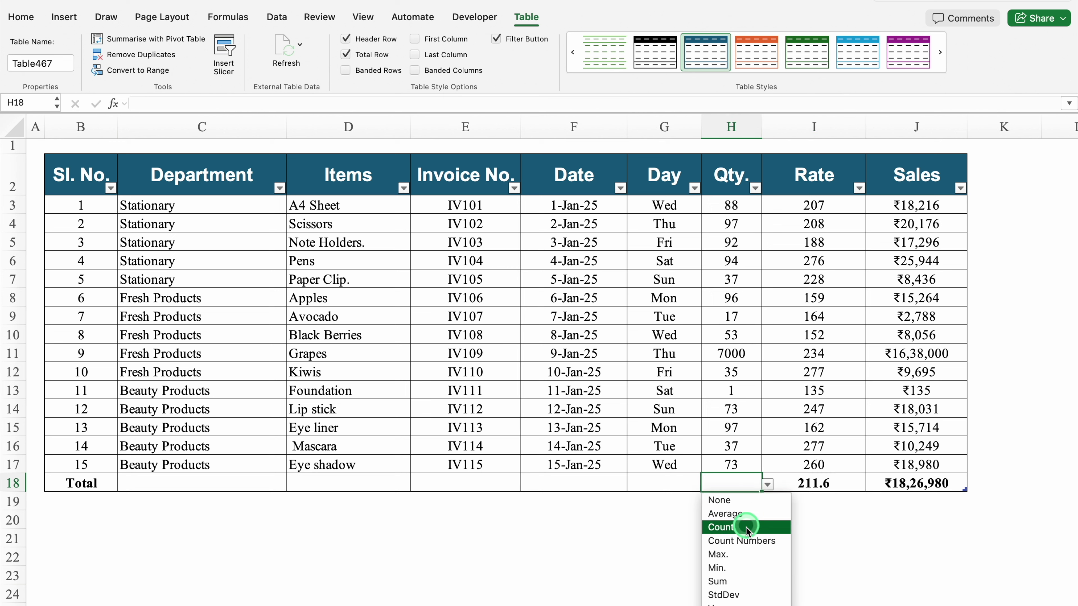
pyautogui.click(742, 556)
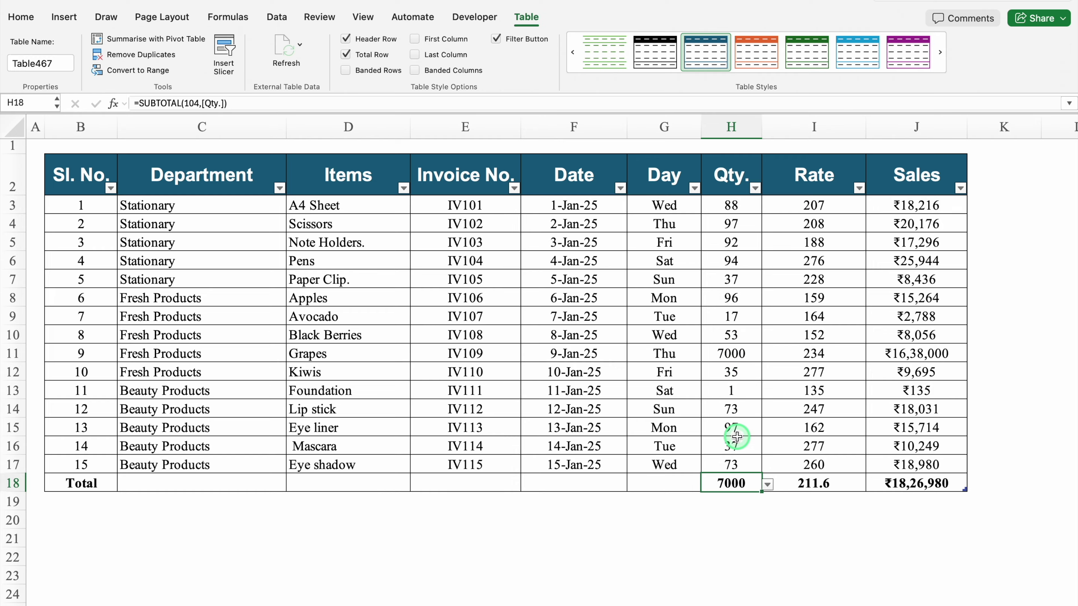
# - Set the Grapes quantity in H11 to 2 and check the Eye liner quantity against the column's maximum
pyautogui.click(738, 357)
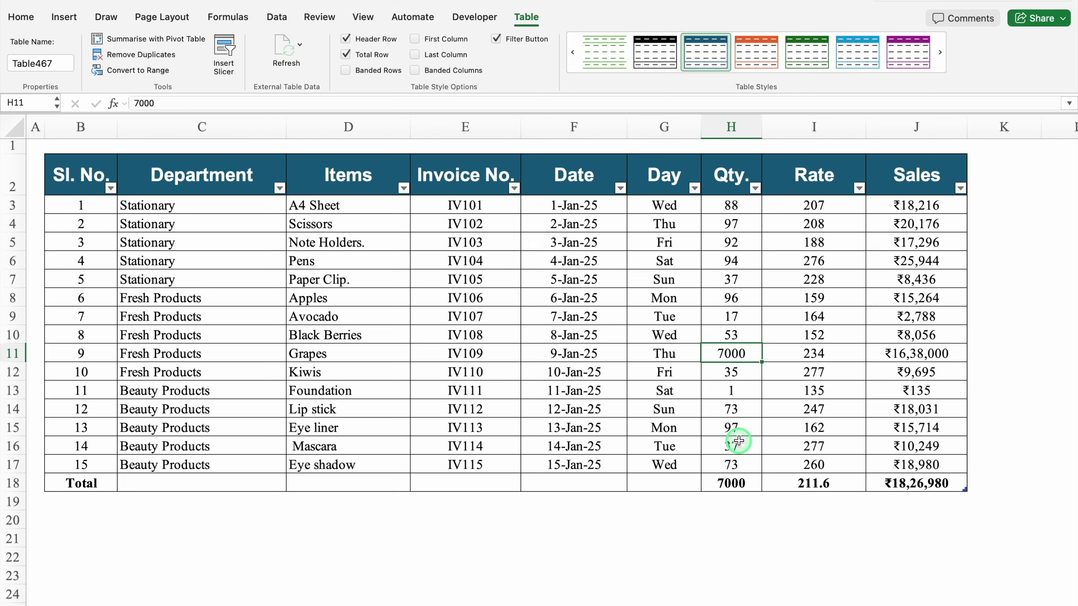
pyautogui.write('2')
pyautogui.press('Return')
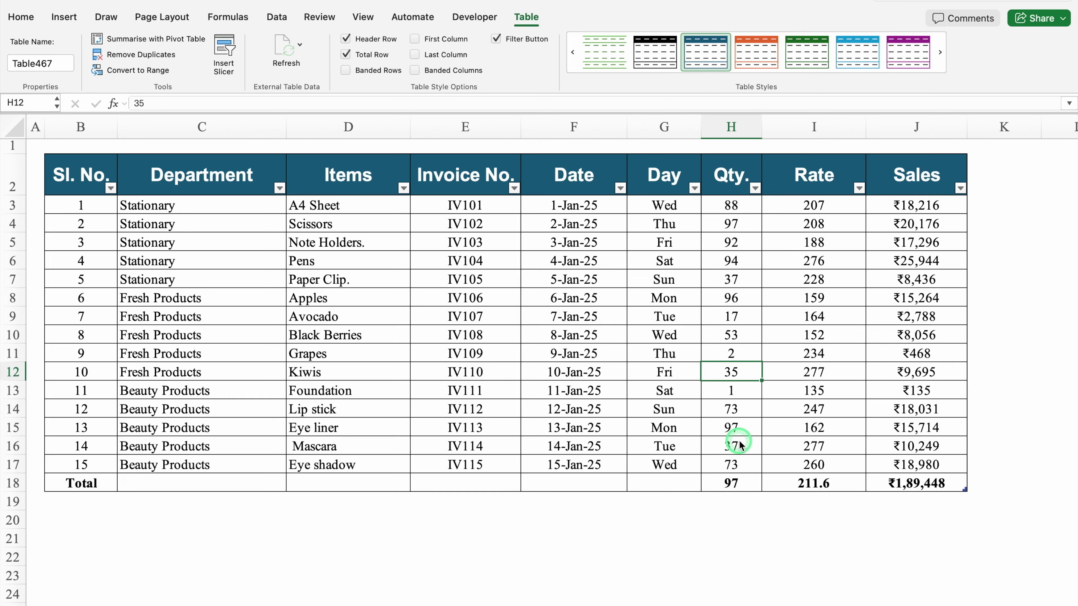
pyautogui.click(739, 429)
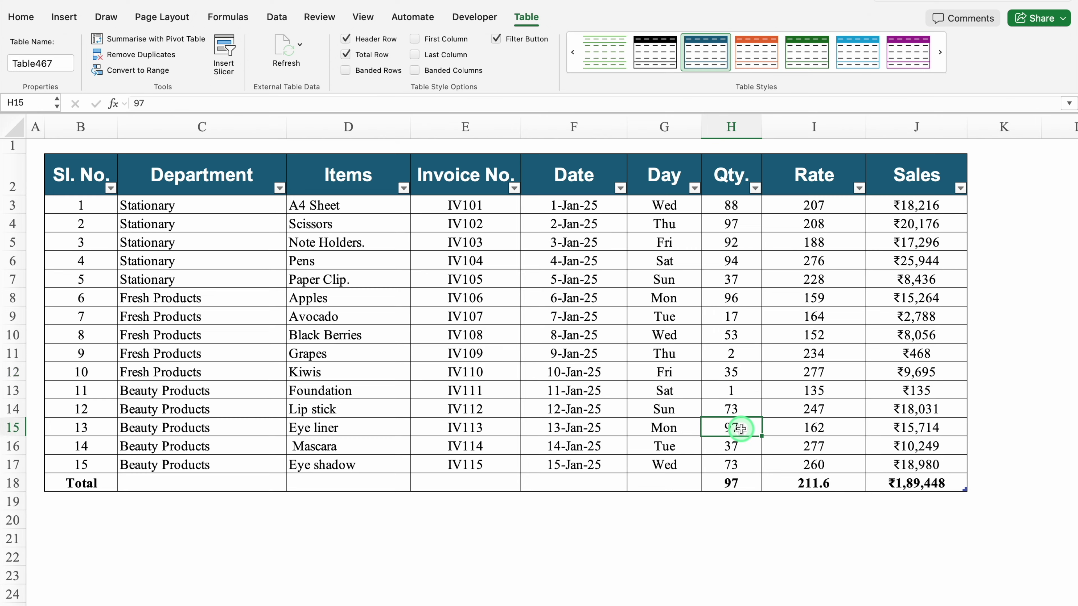
# - Switch the Qty. column's total row calculation in H18 to Min
pyautogui.click(744, 486)
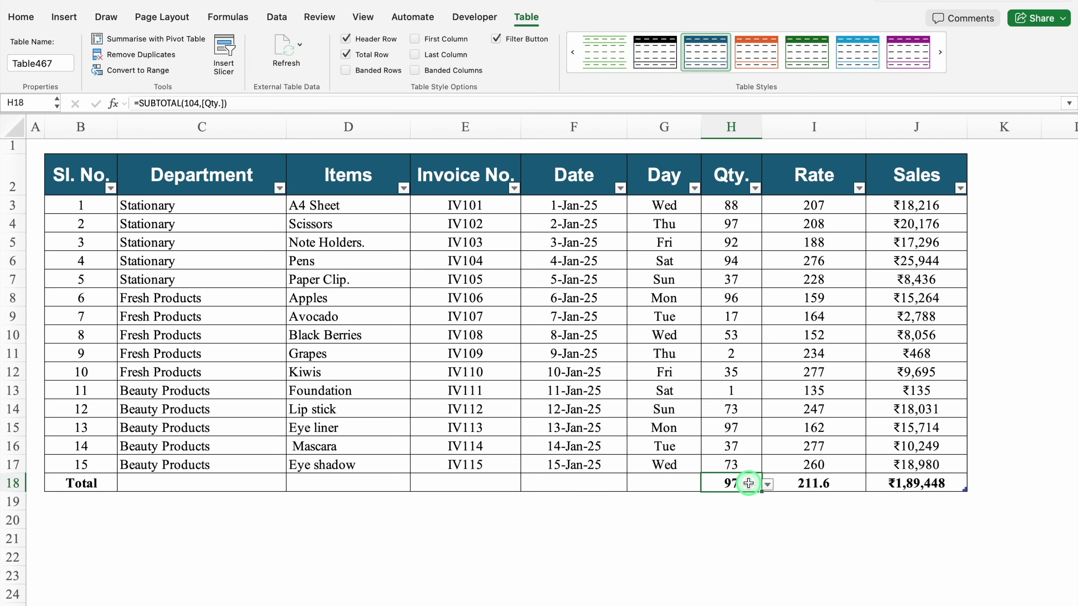
pyautogui.click(768, 485)
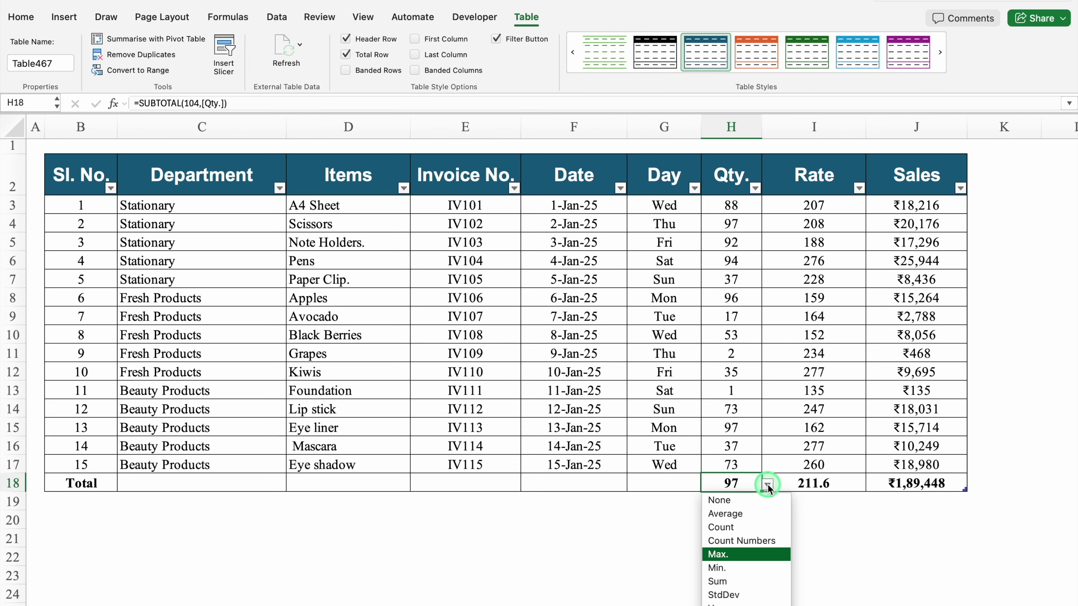
pyautogui.click(741, 569)
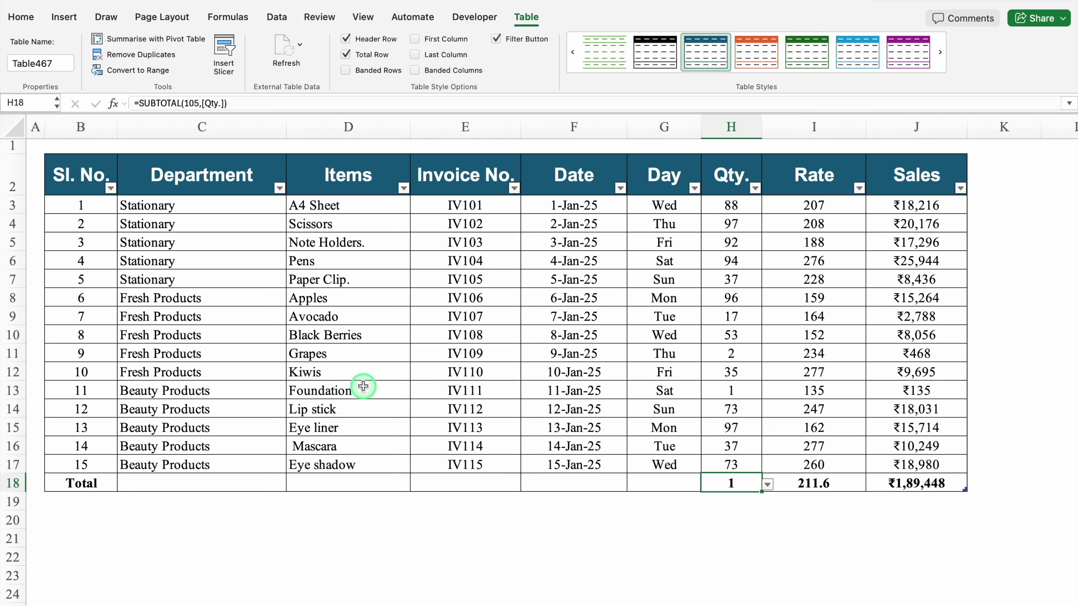
# - Summarize the Items column with Count in the total row cell D18
pyautogui.click(350, 482)
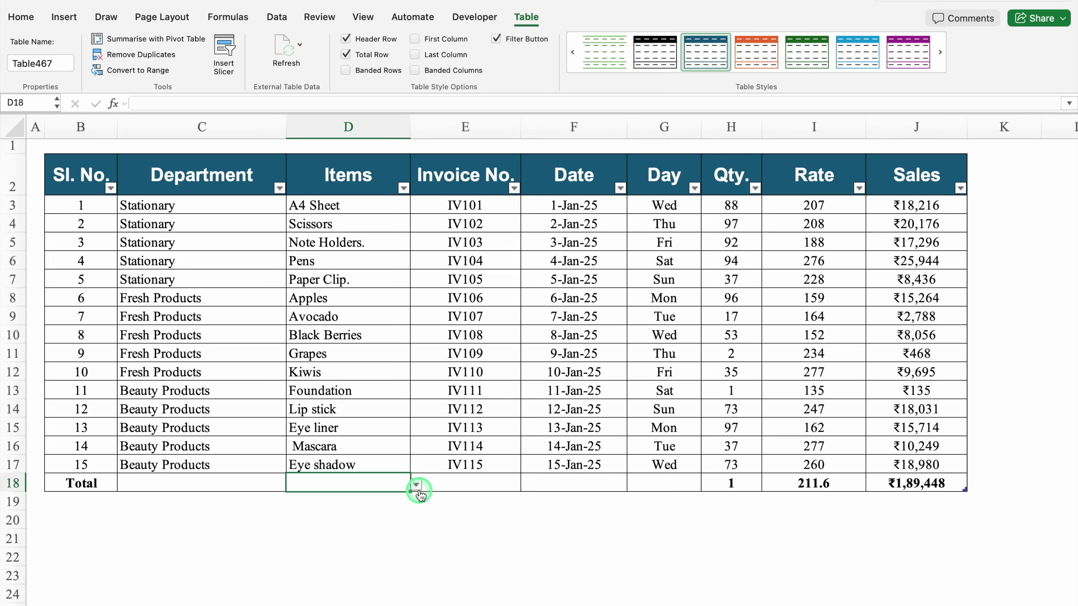
pyautogui.click(417, 485)
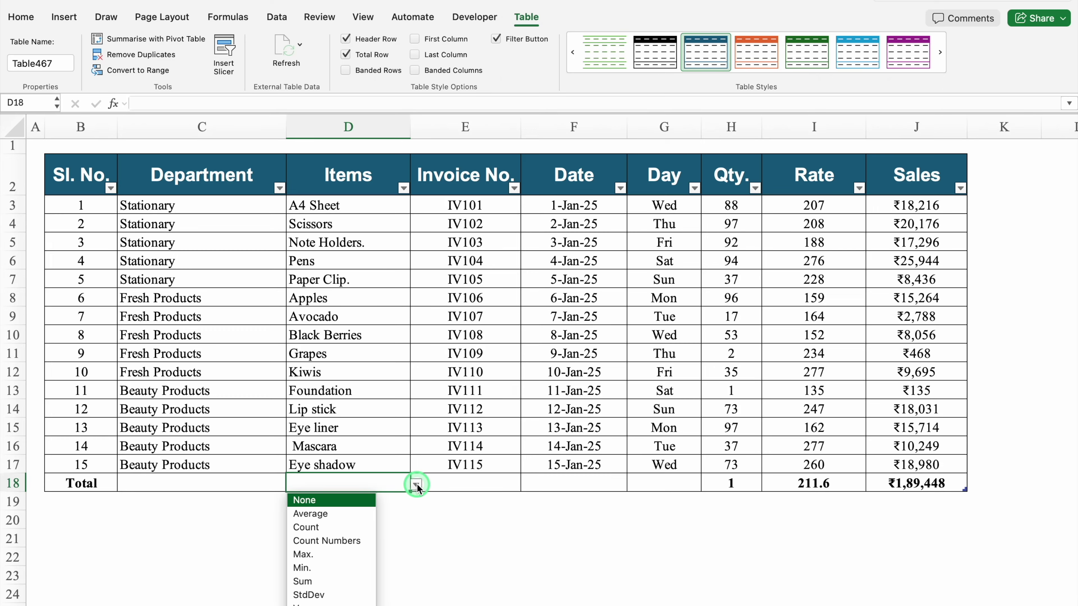
pyautogui.click(316, 526)
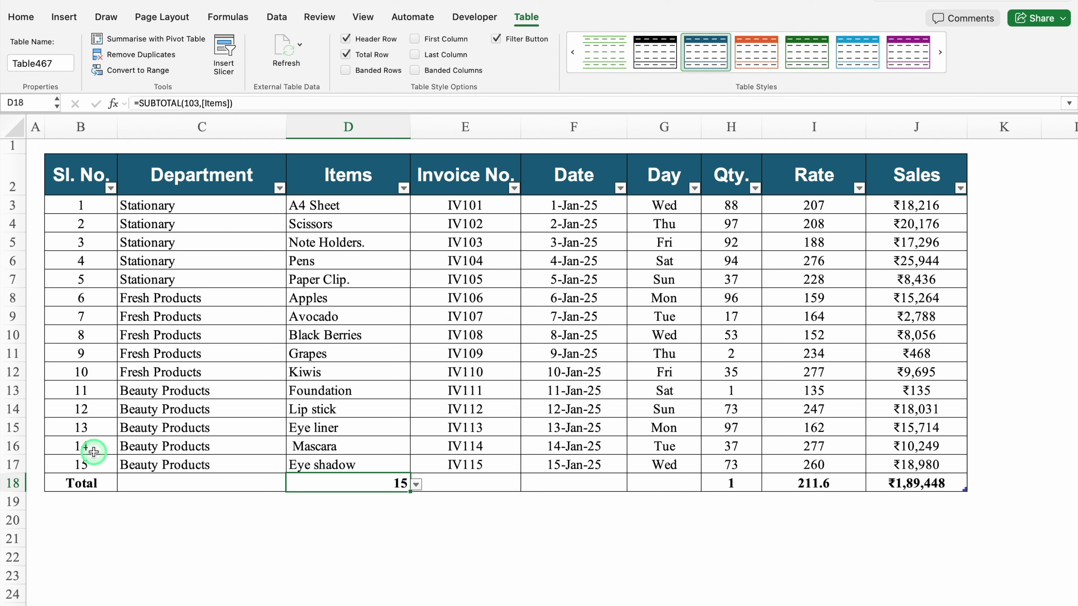
pyautogui.click(276, 538)
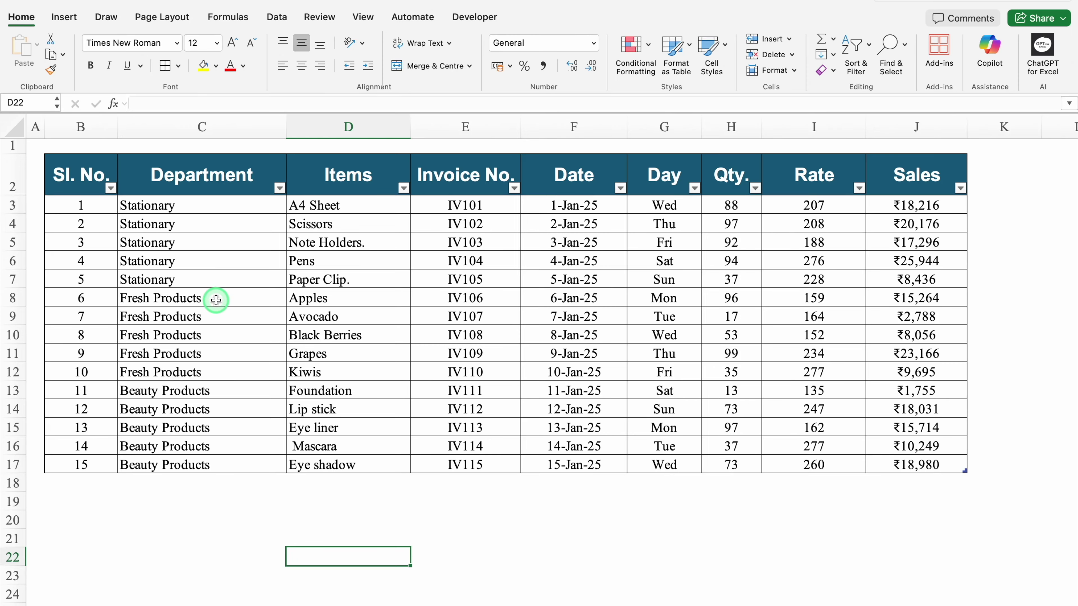
# - Filter the Department column to show only Fresh Products
pyautogui.click(209, 177)
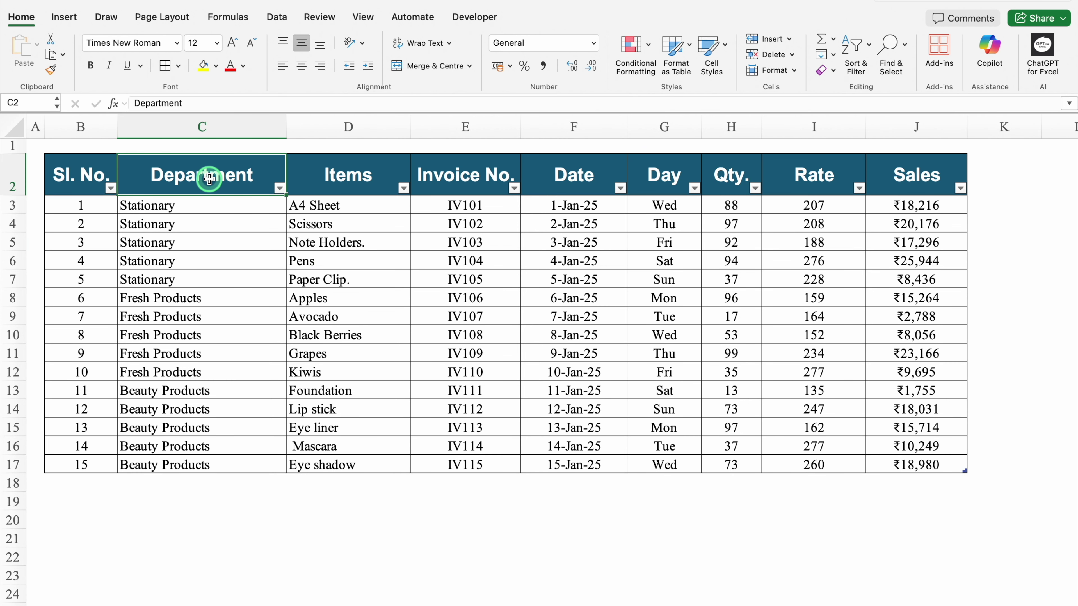
pyautogui.click(280, 188)
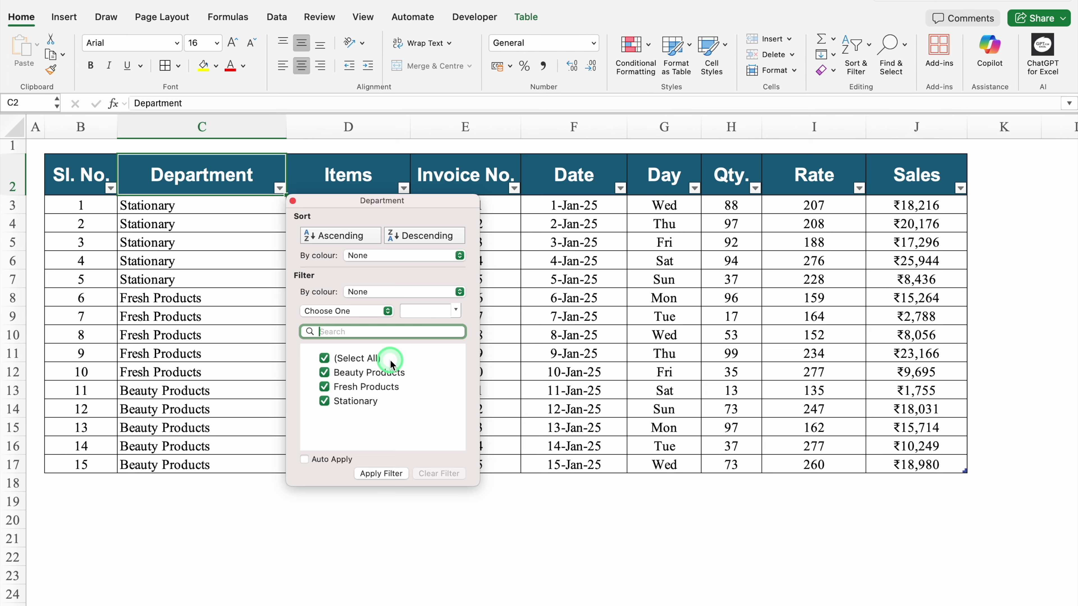
pyautogui.click(324, 359)
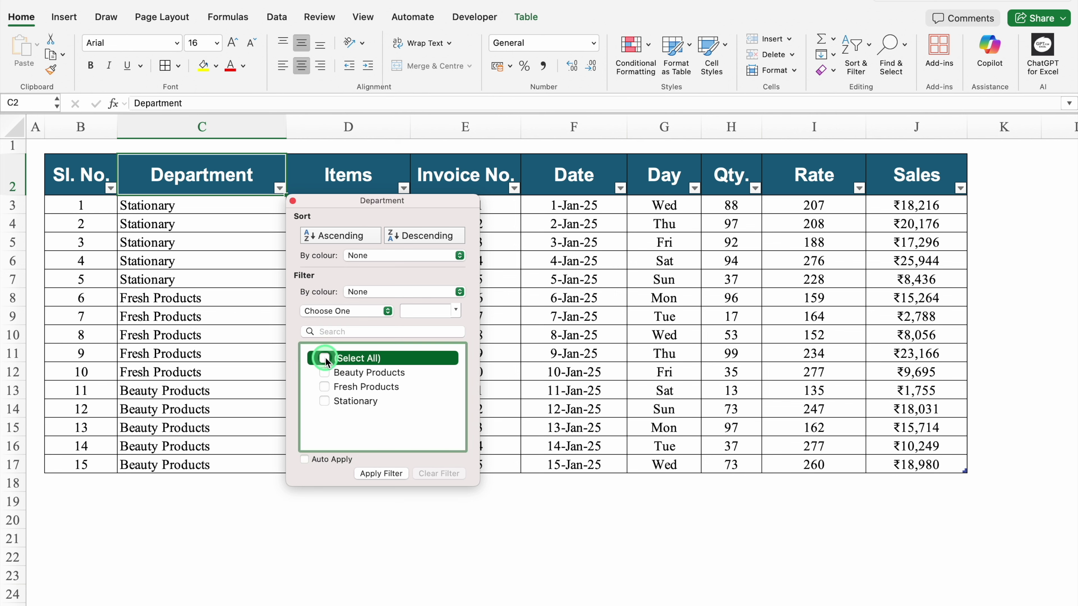
pyautogui.click(325, 389)
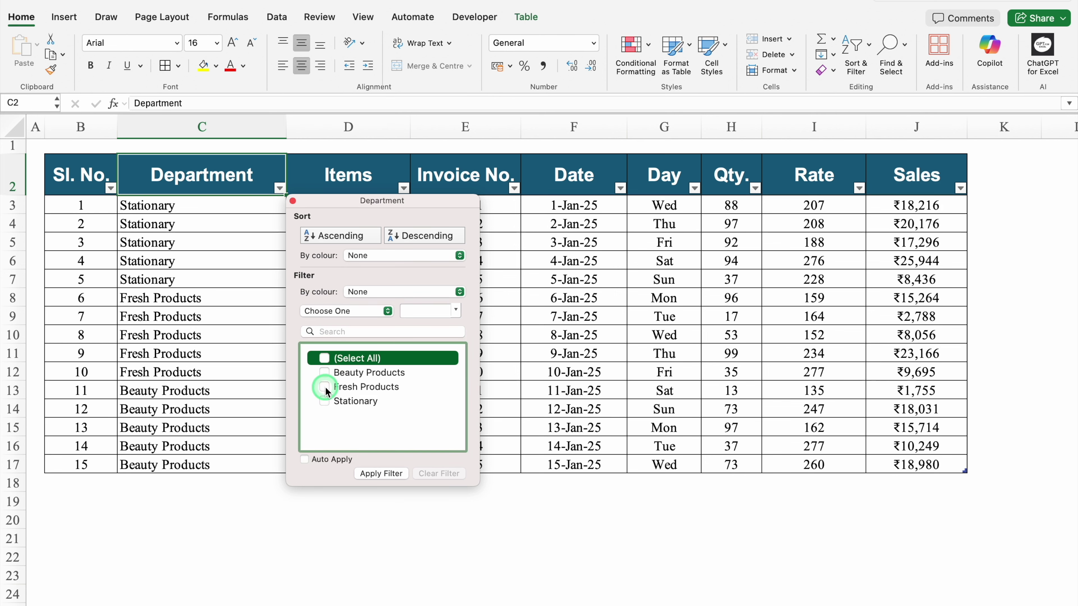
pyautogui.click(381, 473)
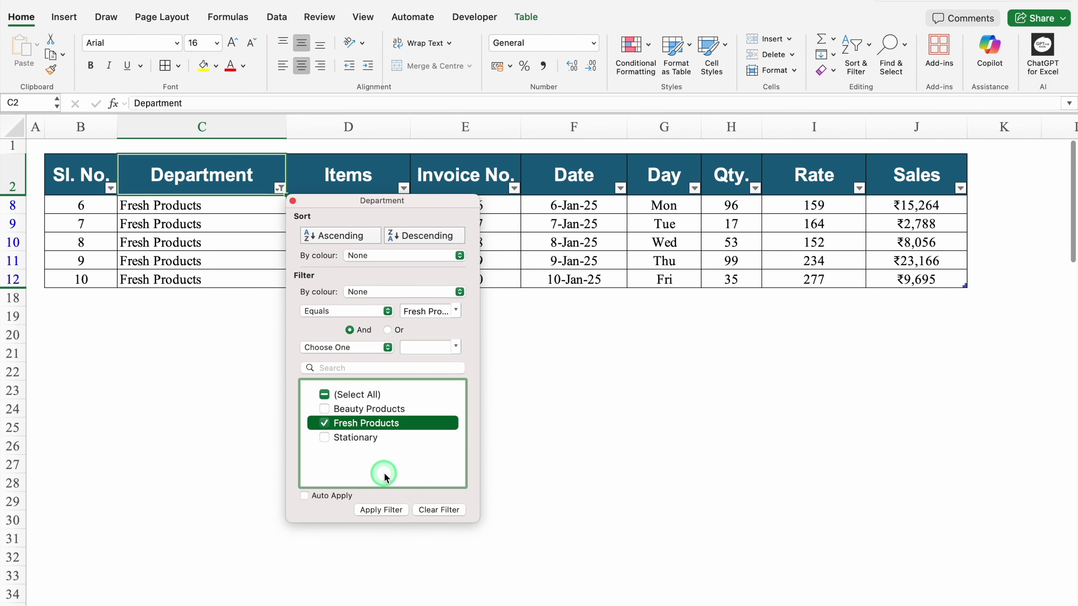
pyautogui.click(293, 201)
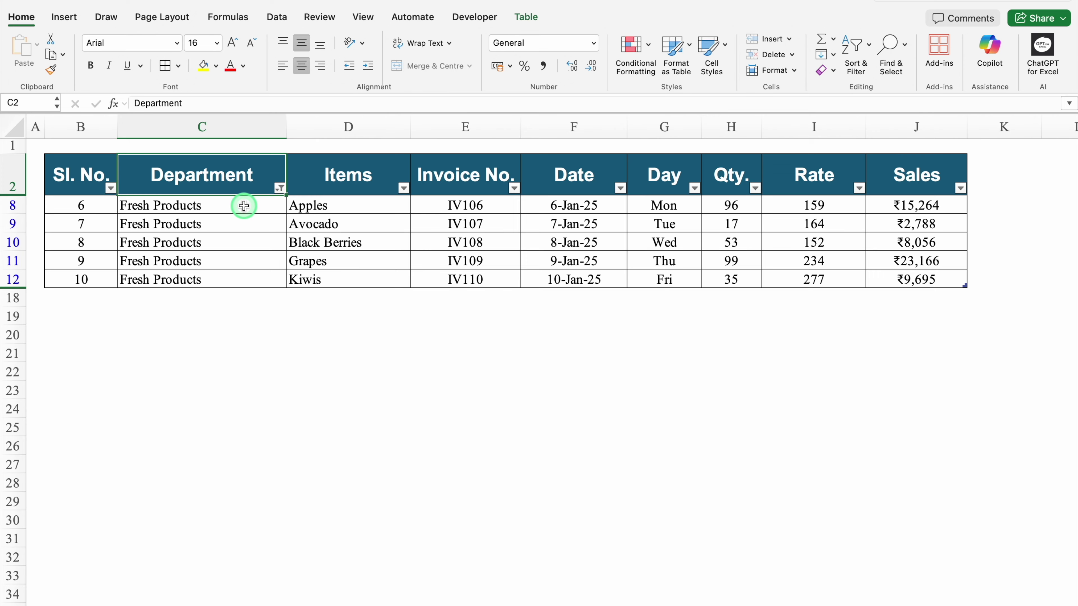
# - Change the Department column's filter to show only Stationary instead of Fresh Products
pyautogui.click(280, 189)
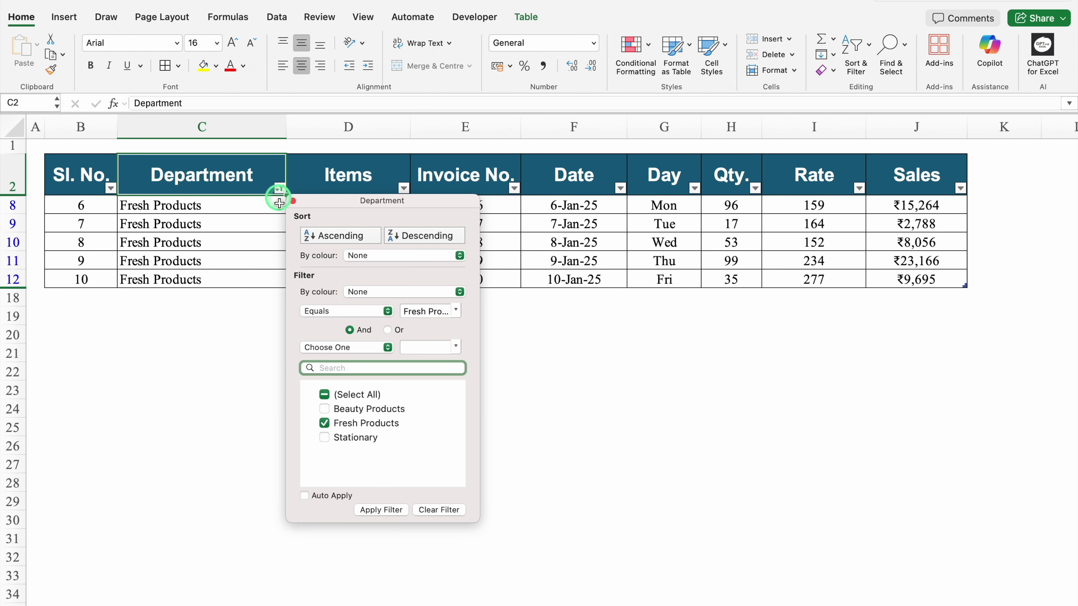
pyautogui.click(325, 423)
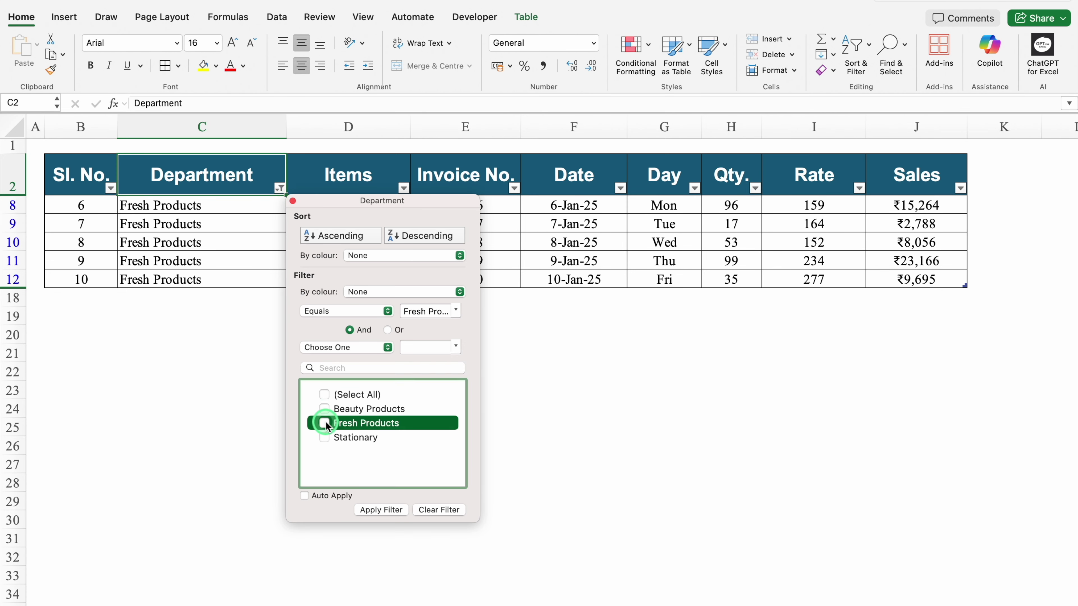
pyautogui.click(325, 437)
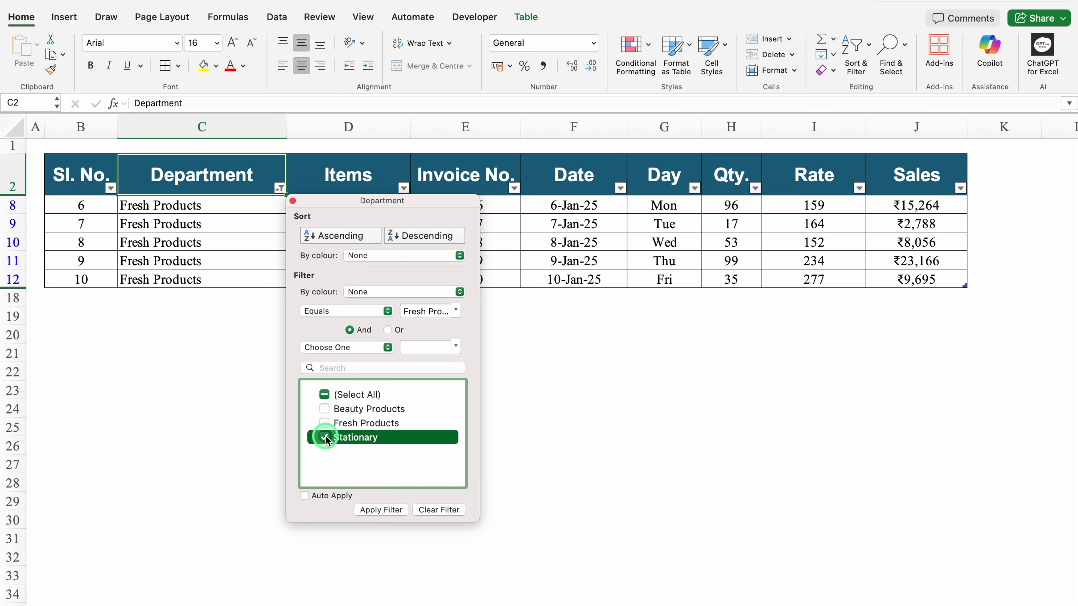
pyautogui.click(389, 510)
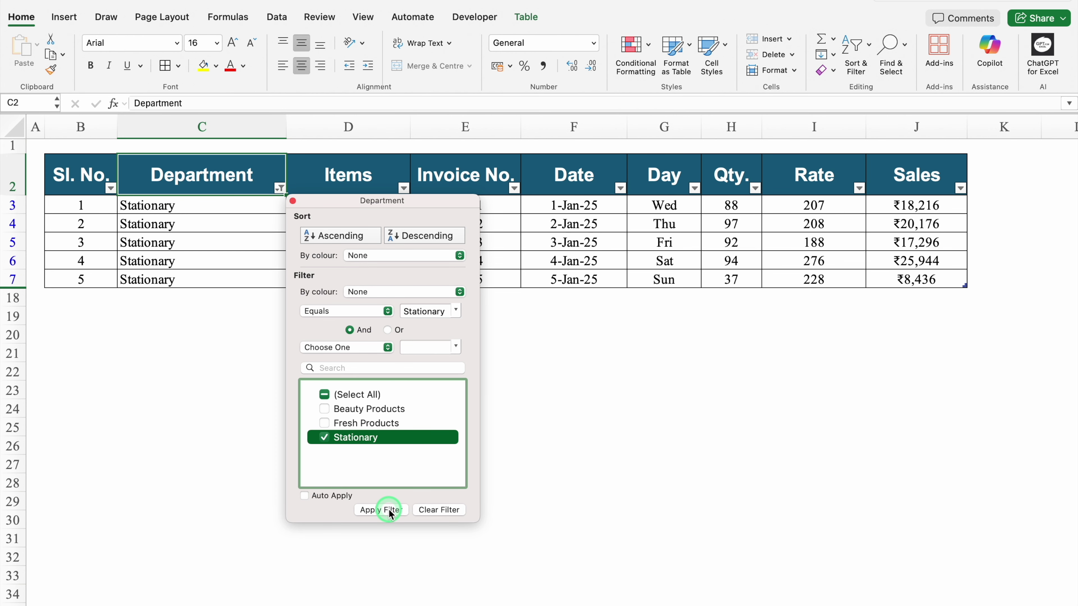
# - Add Fresh Products to the Department filter alongside Stationary
pyautogui.click(325, 423)
pyautogui.click(363, 515)
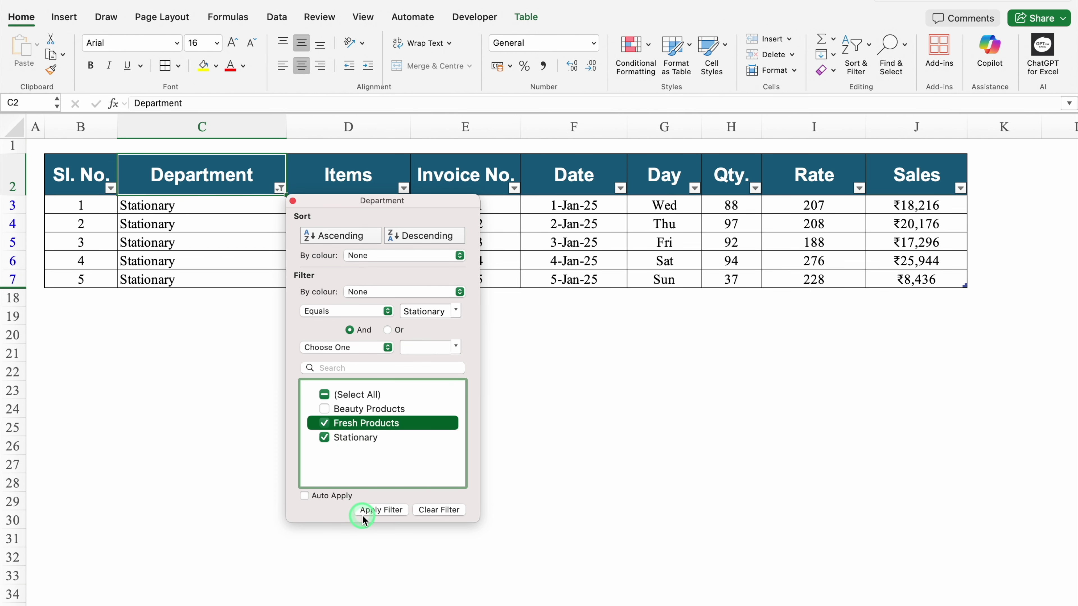
pyautogui.click(381, 510)
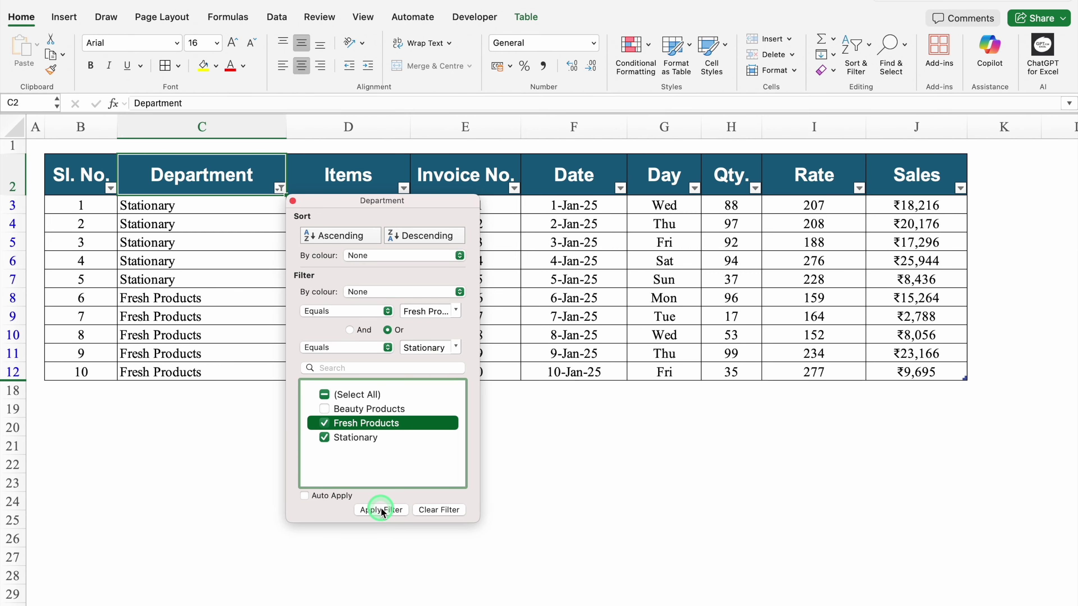
# - Clear the Department filter to bring back all departments, and close the filter options
pyautogui.click(441, 510)
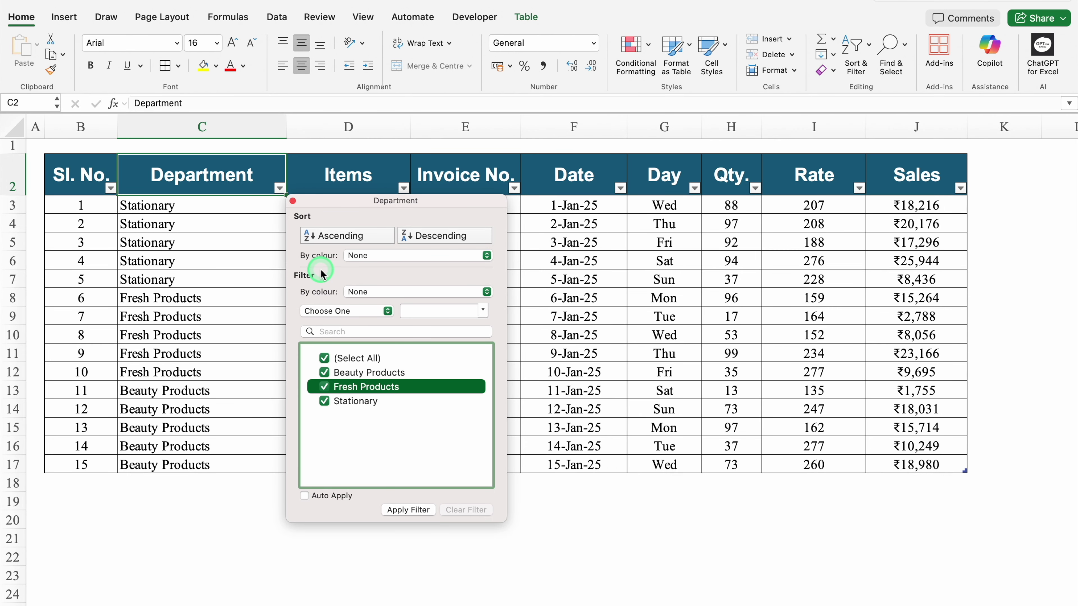
pyautogui.click(292, 201)
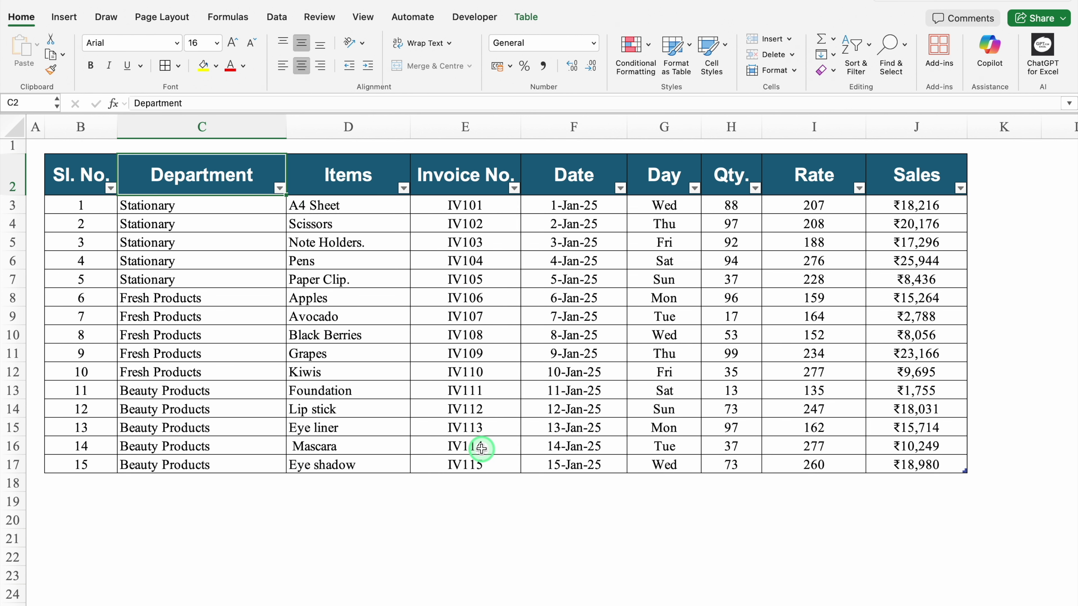
pyautogui.click(552, 519)
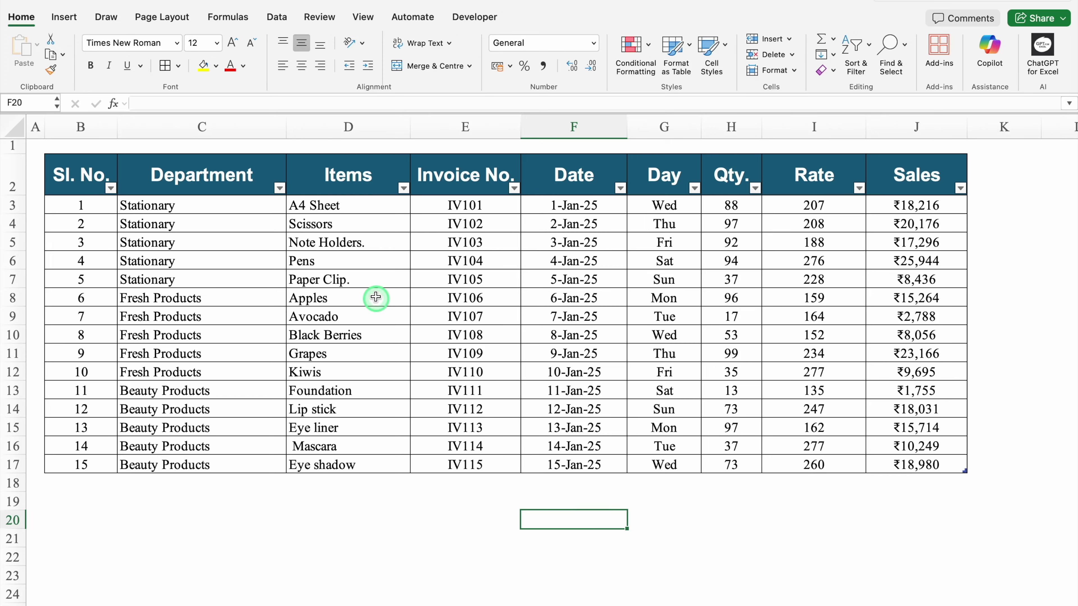
# - Insert a slicer for the table's Department column and shrink it to about 3.57 cm high and 4.5 cm wide
pyautogui.click(371, 281)
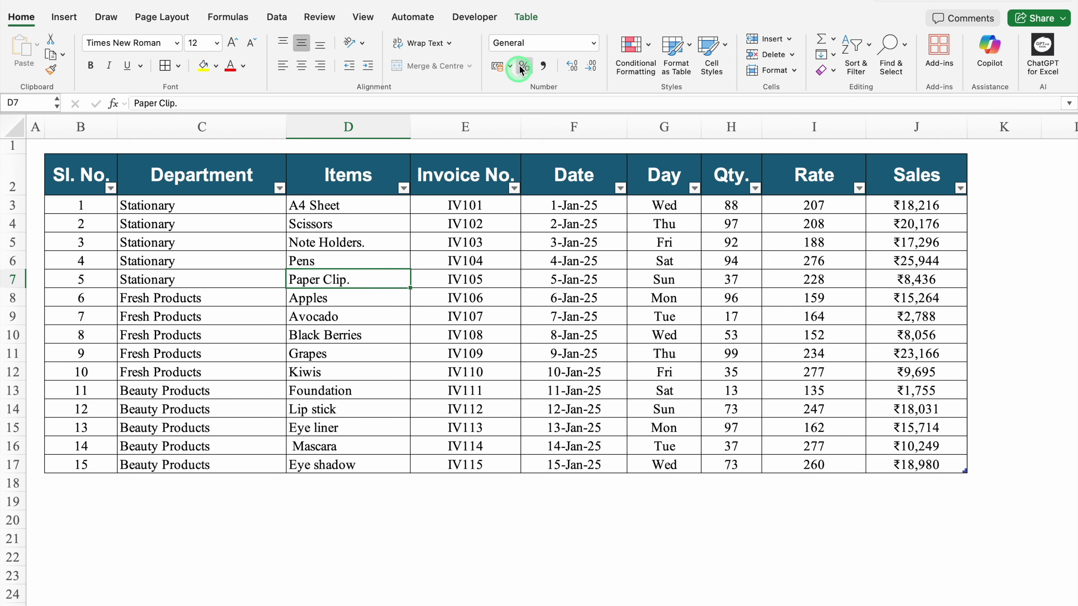
pyautogui.click(525, 19)
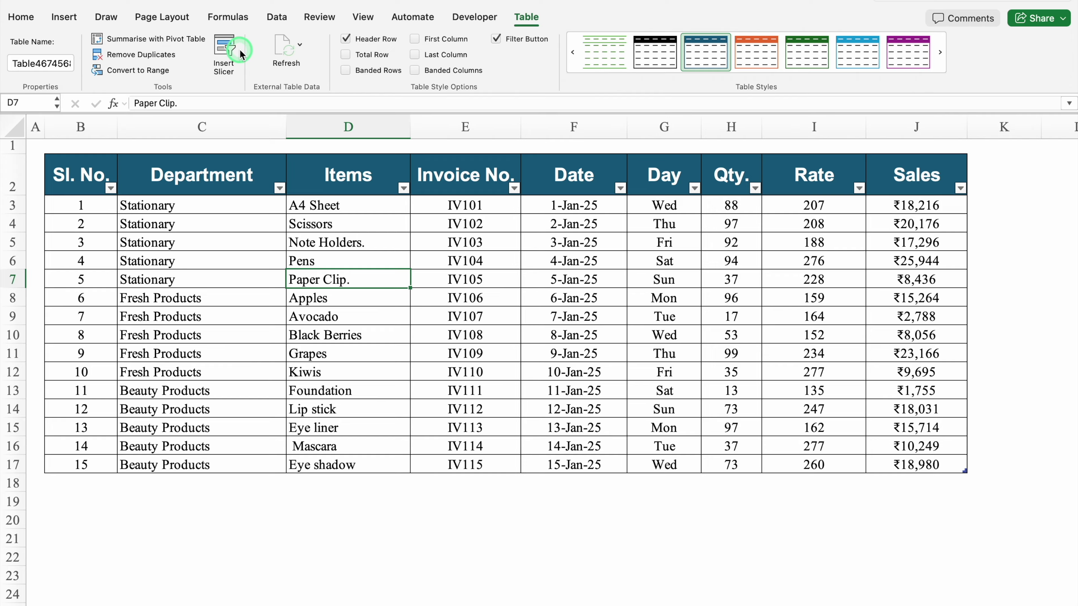
pyautogui.click(223, 52)
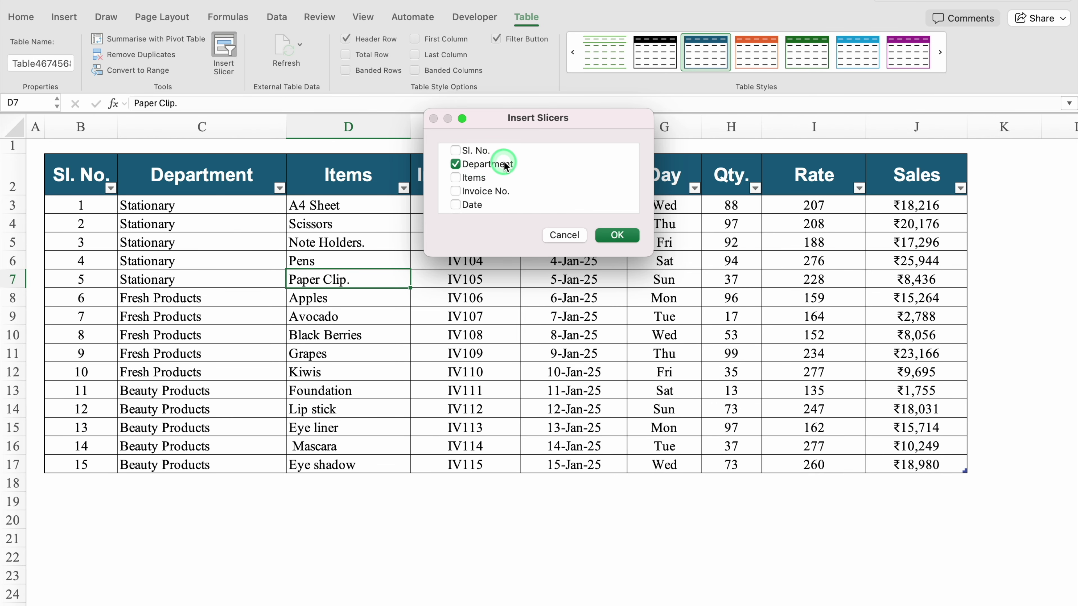
pyautogui.click(619, 235)
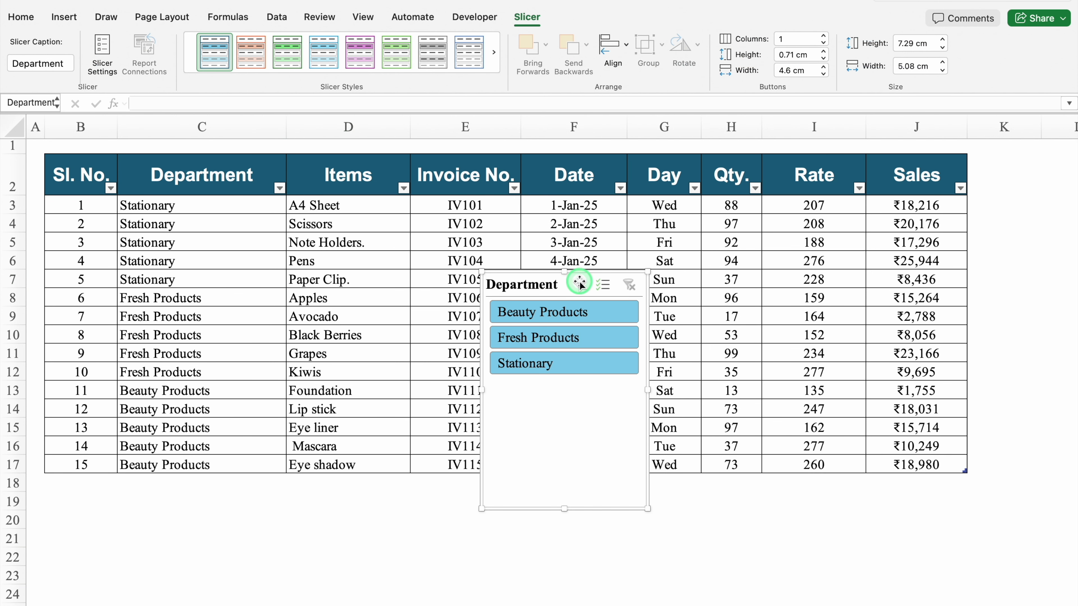
pyautogui.moveTo(564, 508); pyautogui.dragTo(564, 387)
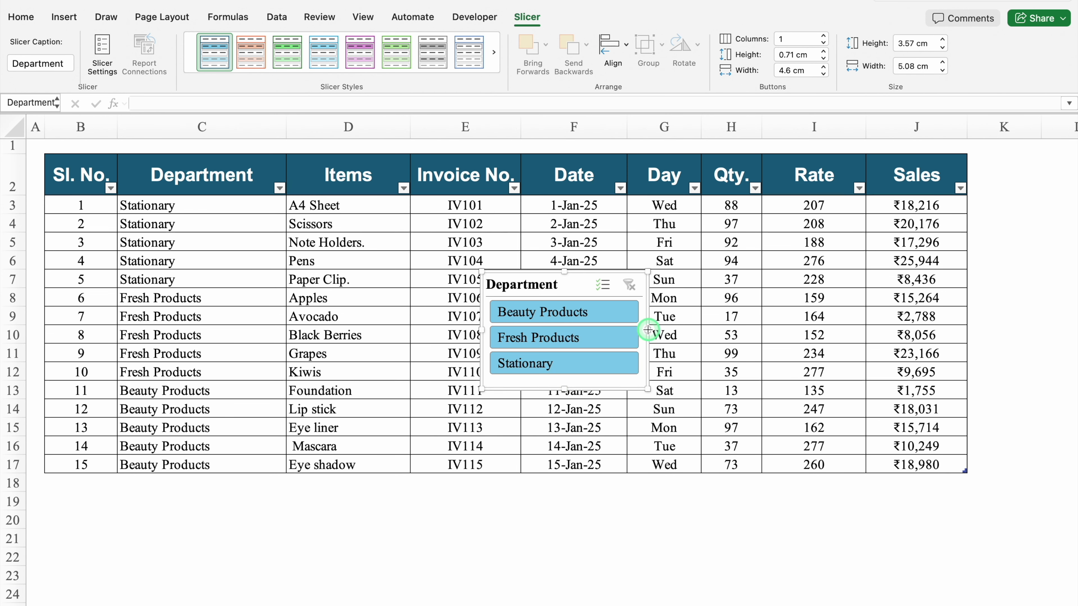
pyautogui.moveTo(647, 330)
pyautogui.mouseDown()
pyautogui.moveTo(847, 331)
pyautogui.moveTo(628, 335)
pyautogui.mouseUp()
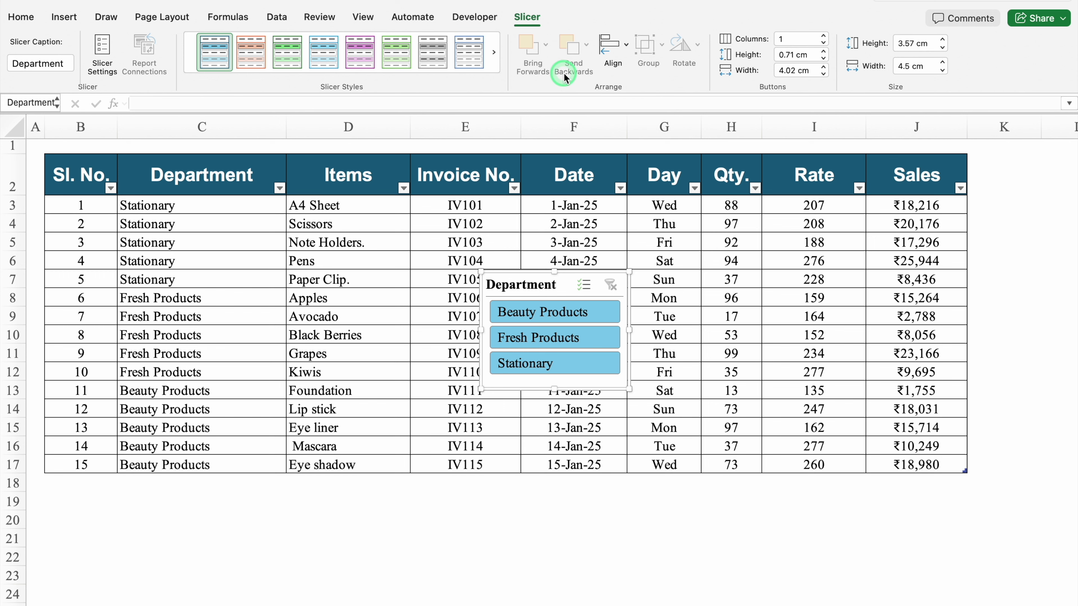
# - Apply the dark orange slicer style to the Department slicer
pyautogui.click(533, 16)
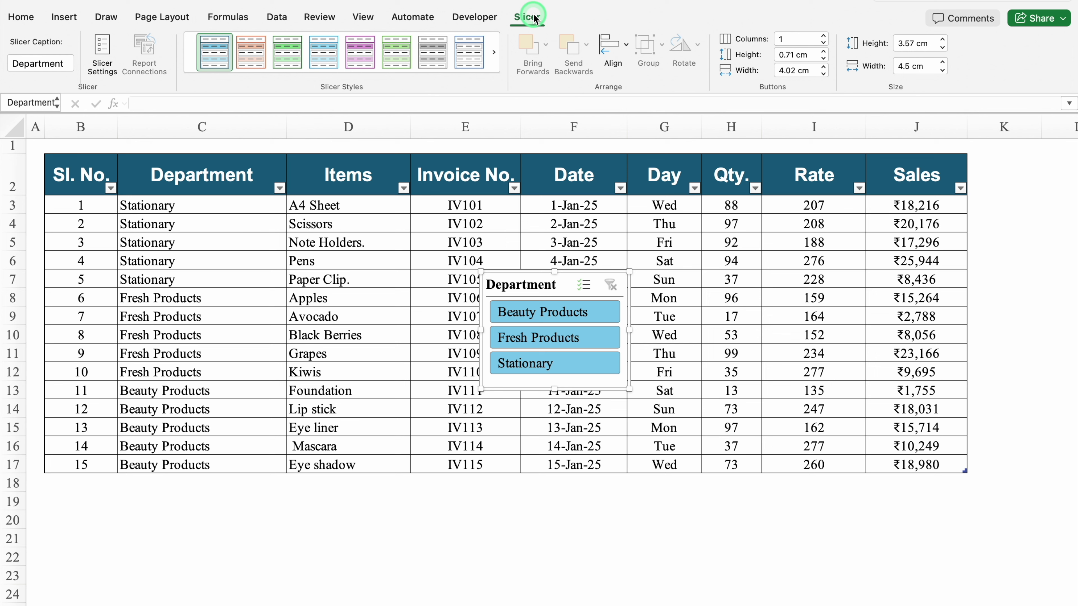
pyautogui.click(358, 296)
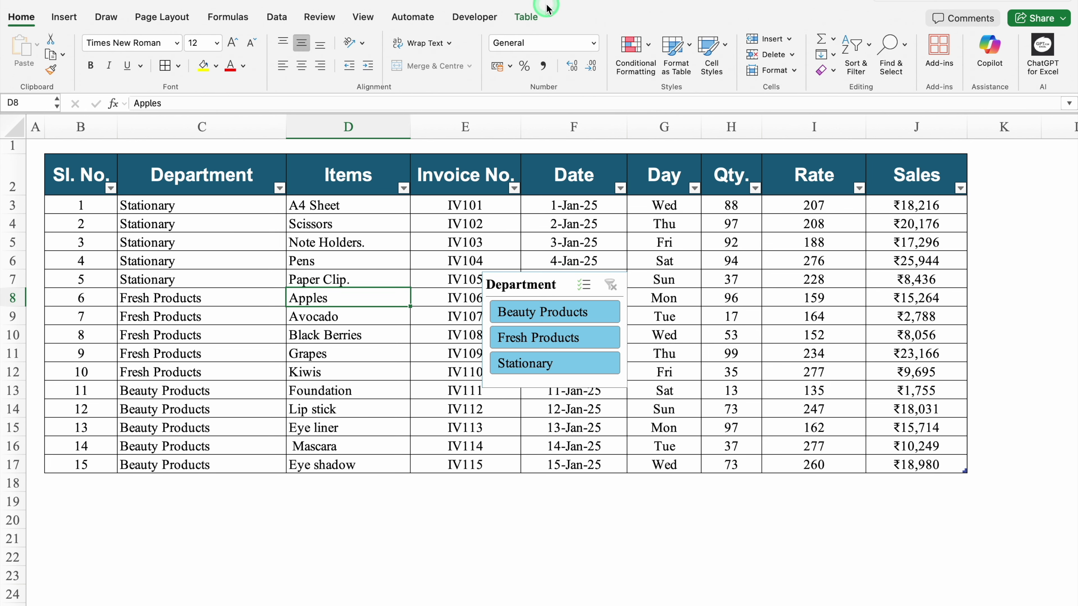
pyautogui.click(523, 273)
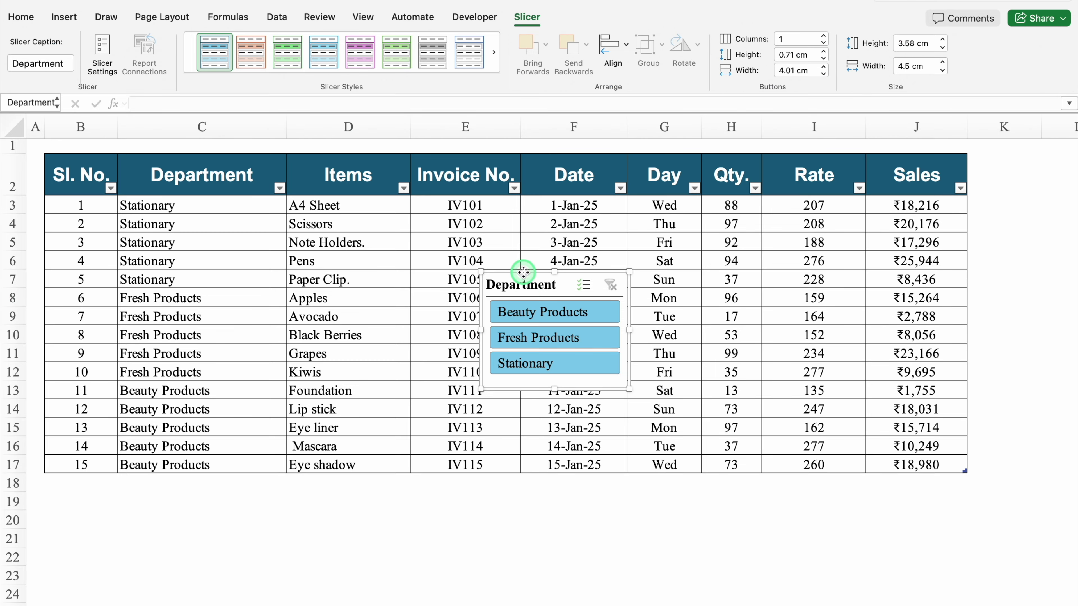
pyautogui.click(525, 20)
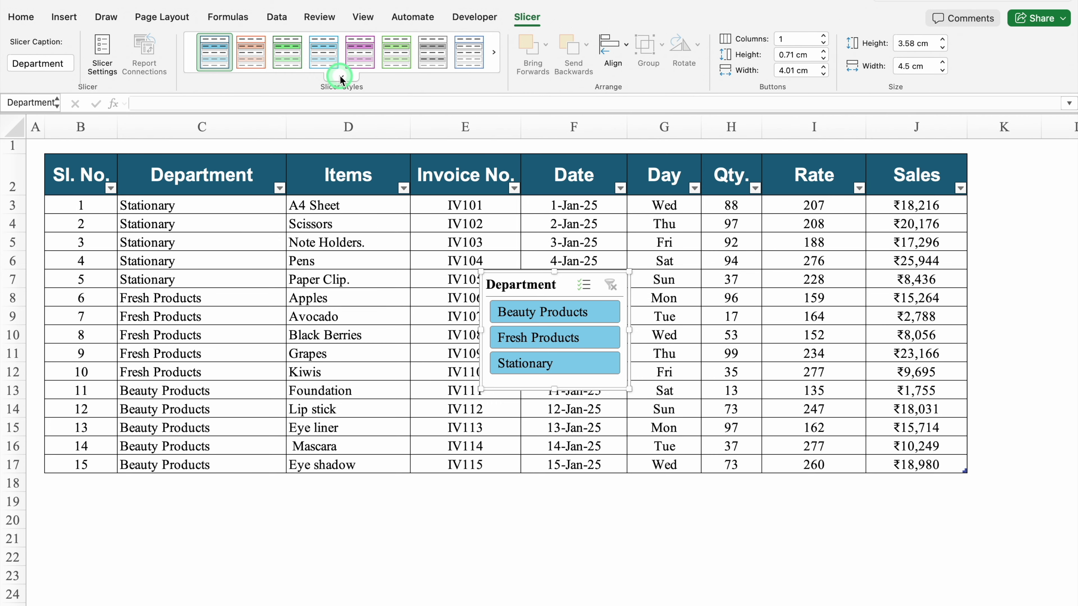
pyautogui.click(342, 76)
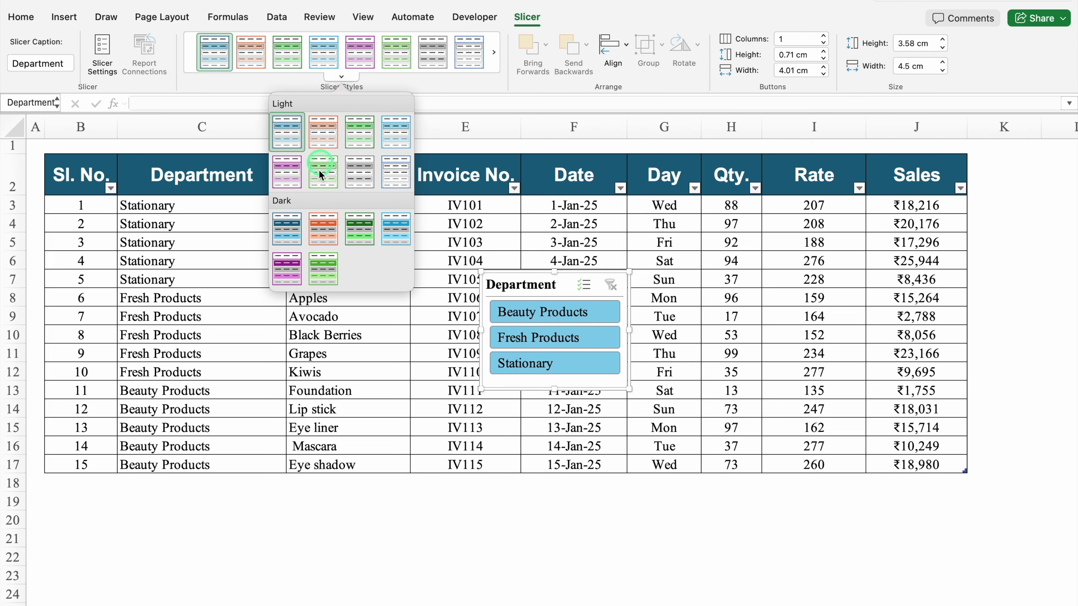
pyautogui.click(323, 229)
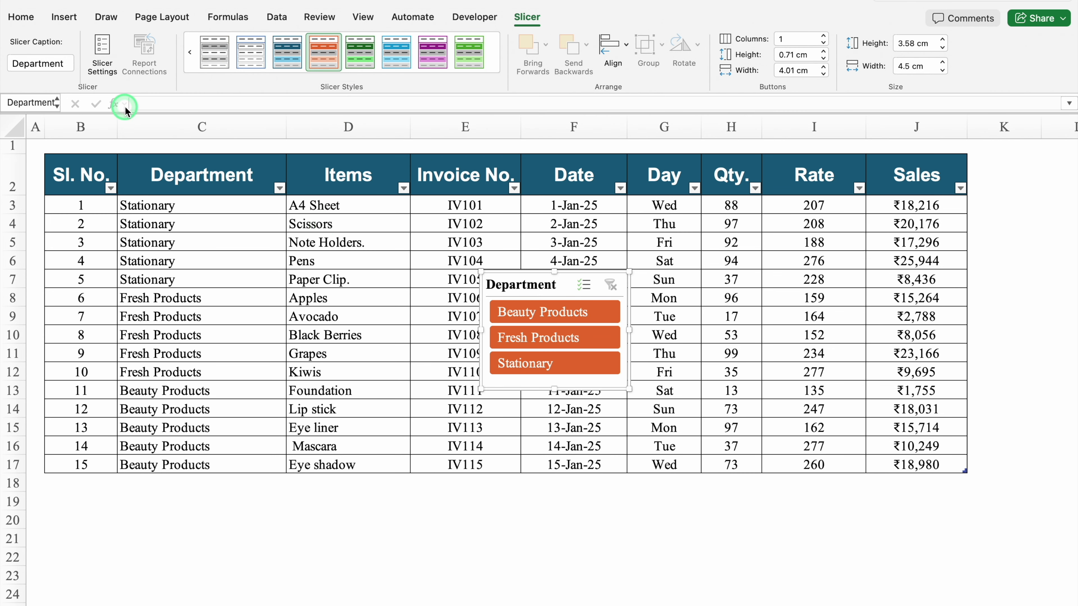
# - Review the Department slicer's settings without changing them, and arrange its buttons in 3 columns
pyautogui.click(102, 50)
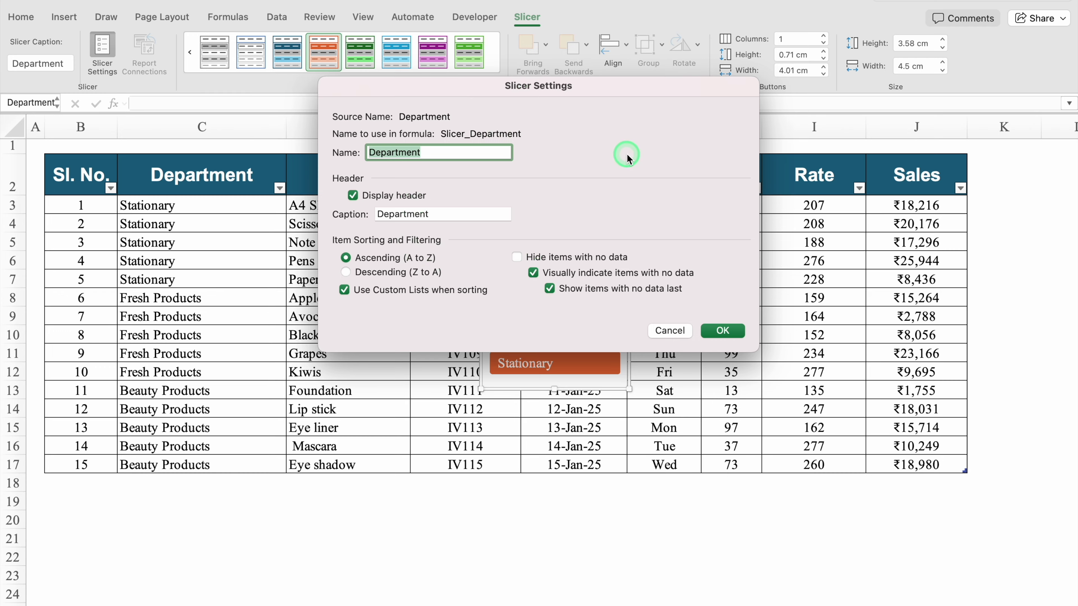
pyautogui.click(667, 332)
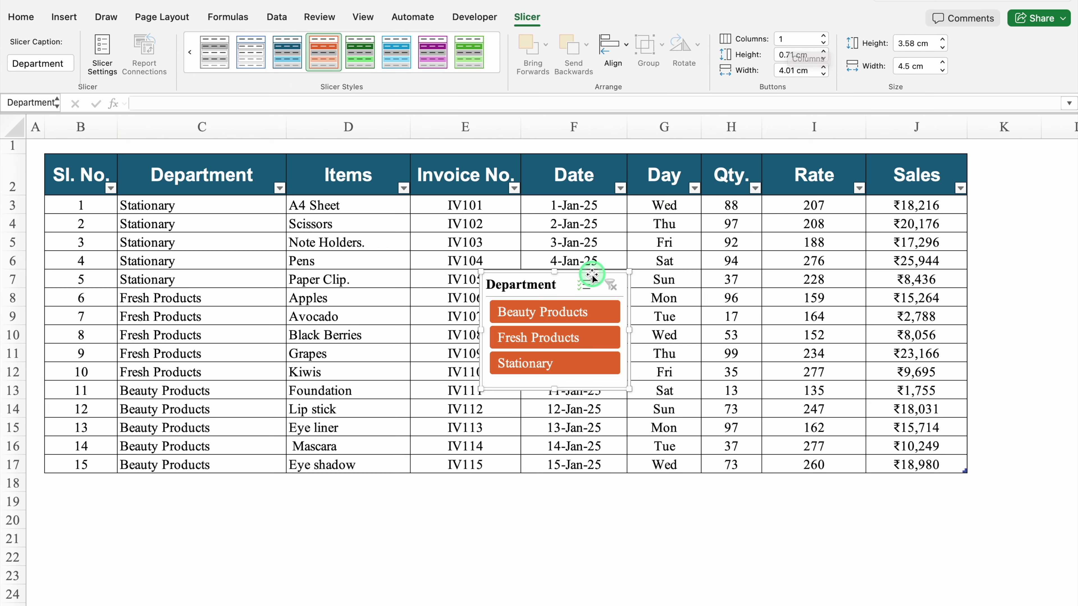
pyautogui.click(792, 39)
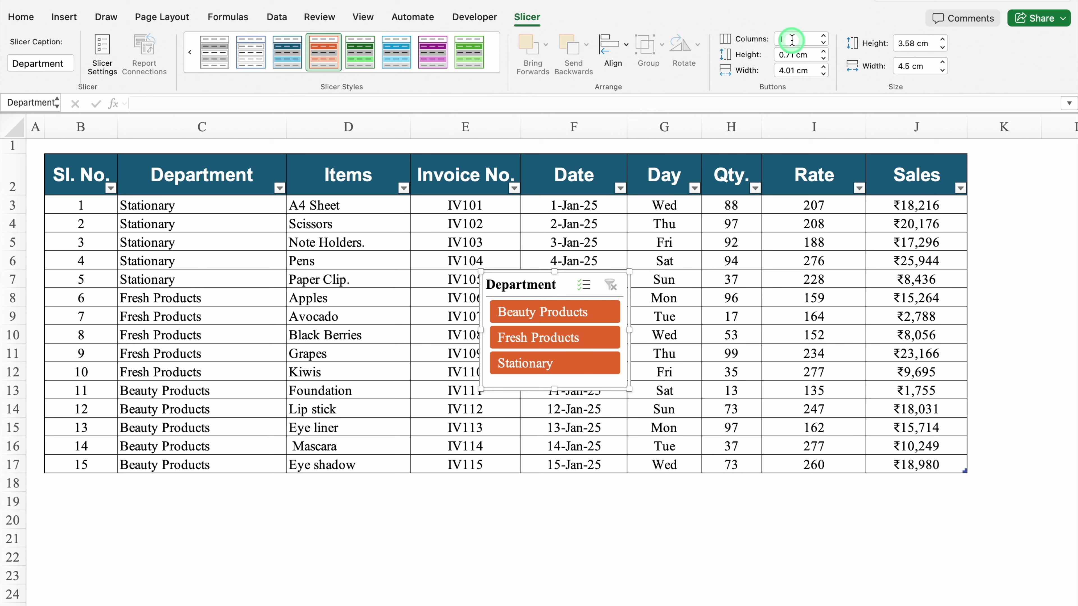
pyautogui.click(823, 37)
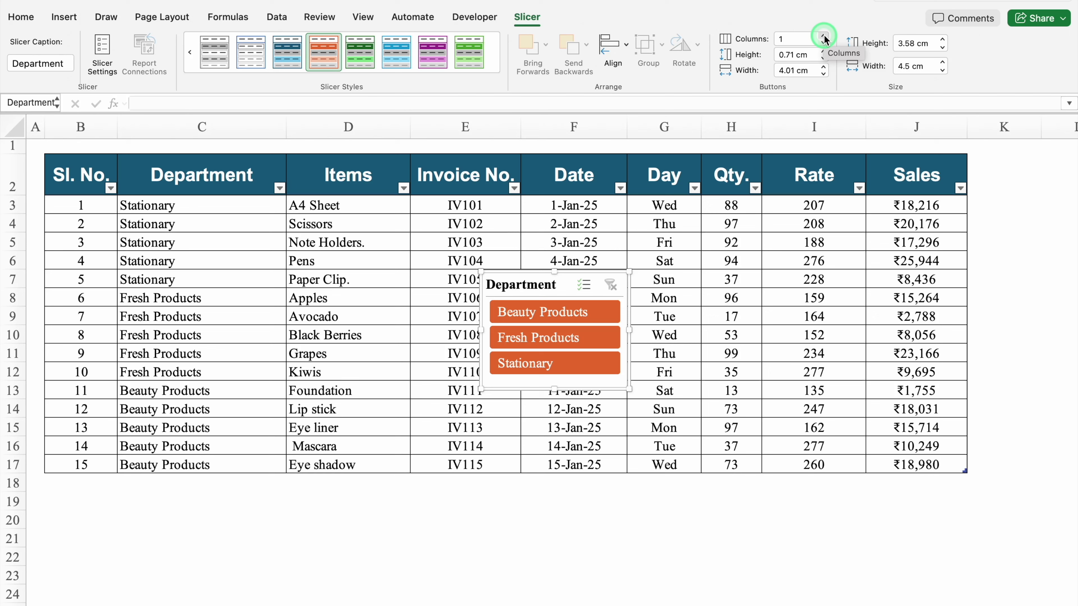
pyautogui.click(824, 38)
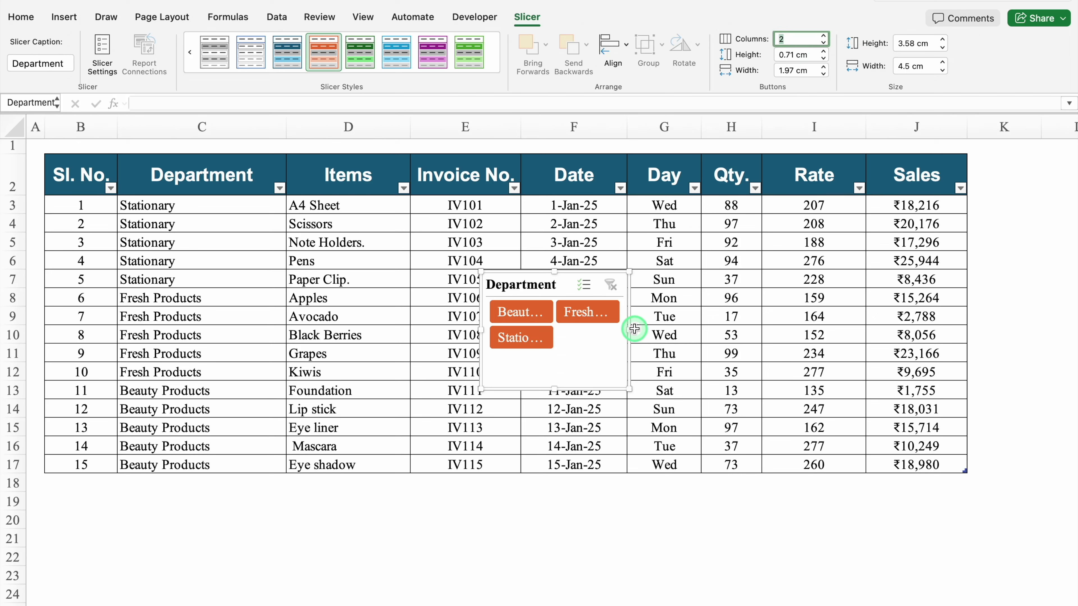
pyautogui.click(823, 36)
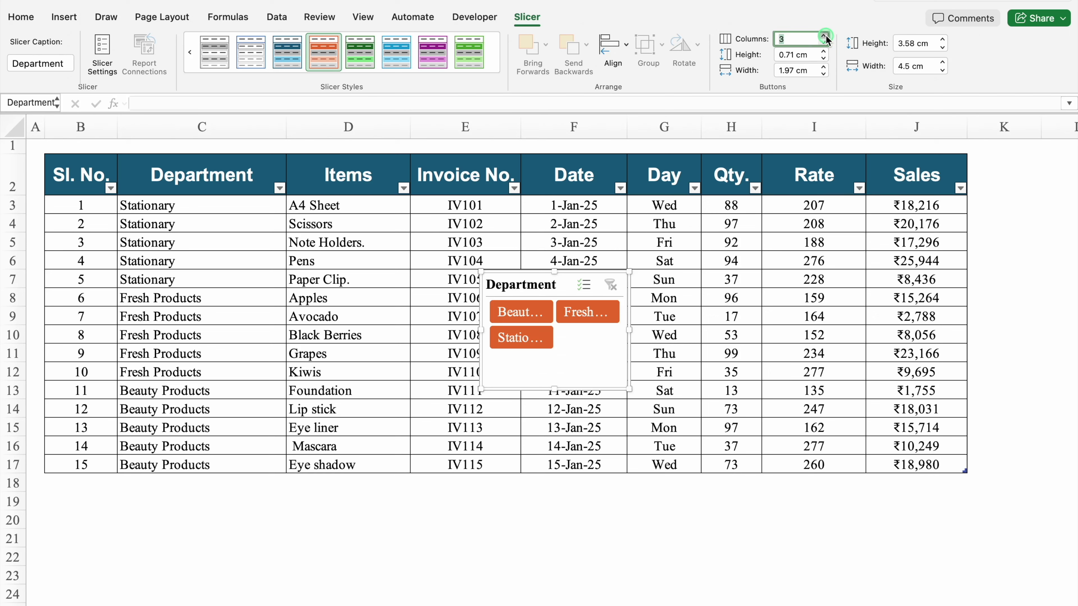
# - Resize the Department slicer to about 12.39 cm wide and 1.98 cm high to fit a single row of buttons
pyautogui.moveTo(630, 330); pyautogui.dragTo(884, 330)
pyautogui.moveTo(681, 389); pyautogui.dragTo(678, 336)
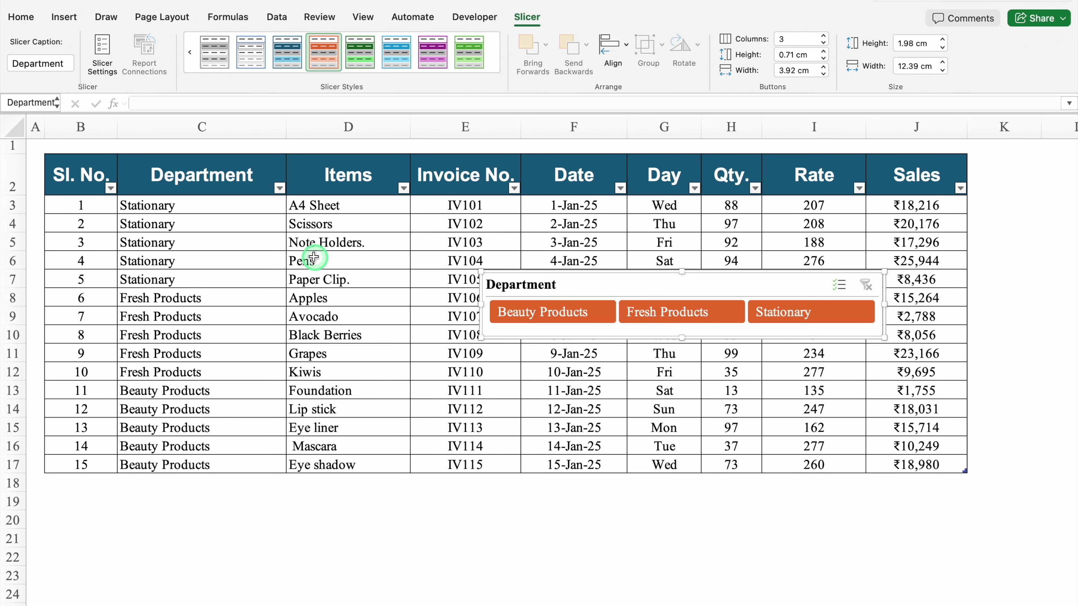
pyautogui.click(298, 257)
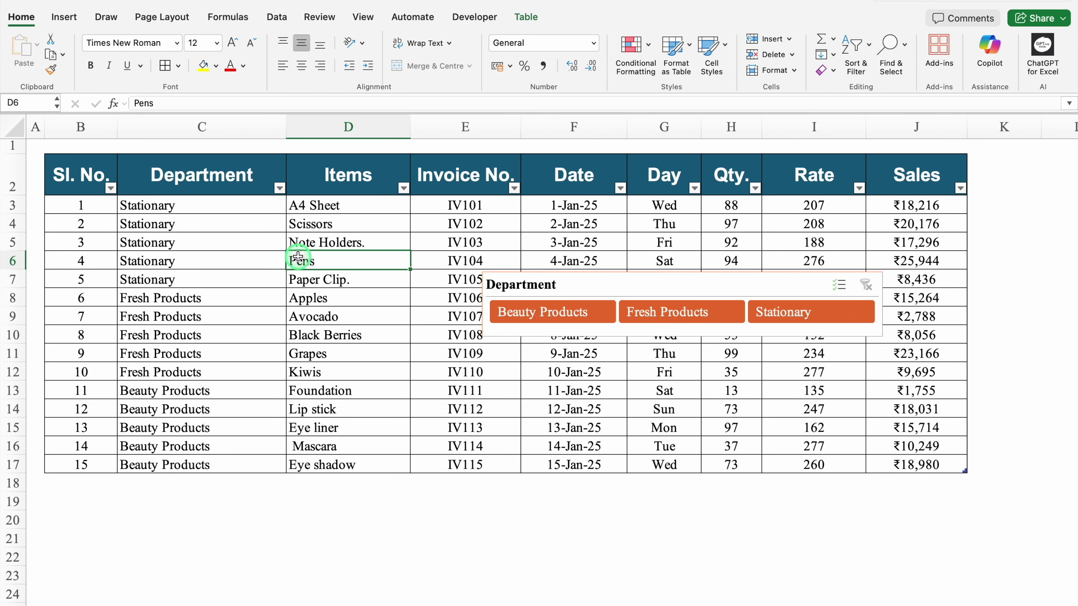
# - Insert slicers for the table's Items and Sales columns and move the two slicers apart
pyautogui.click(65, 17)
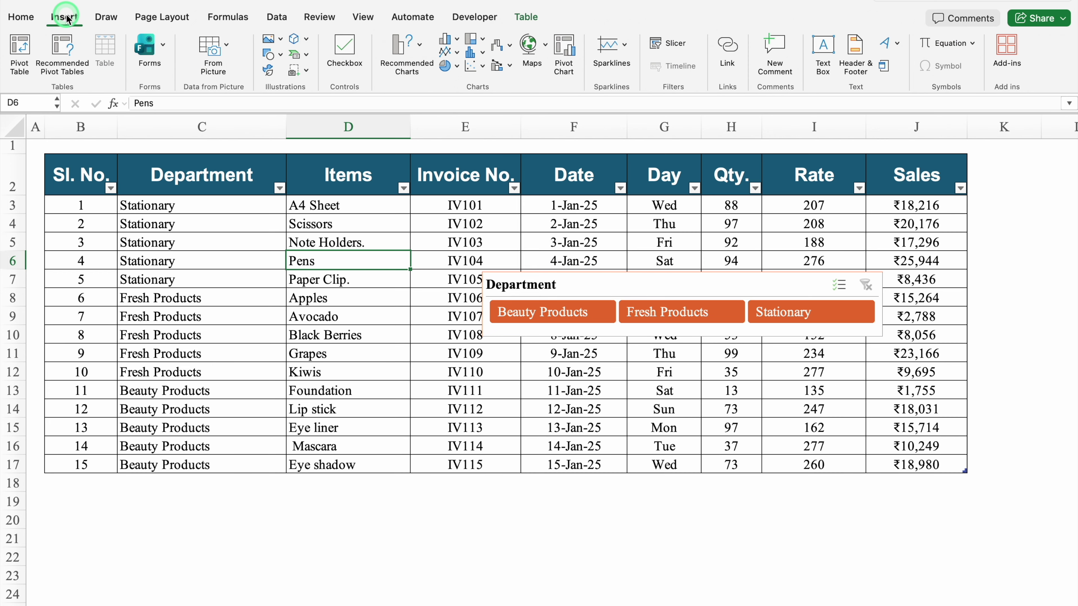
pyautogui.click(678, 45)
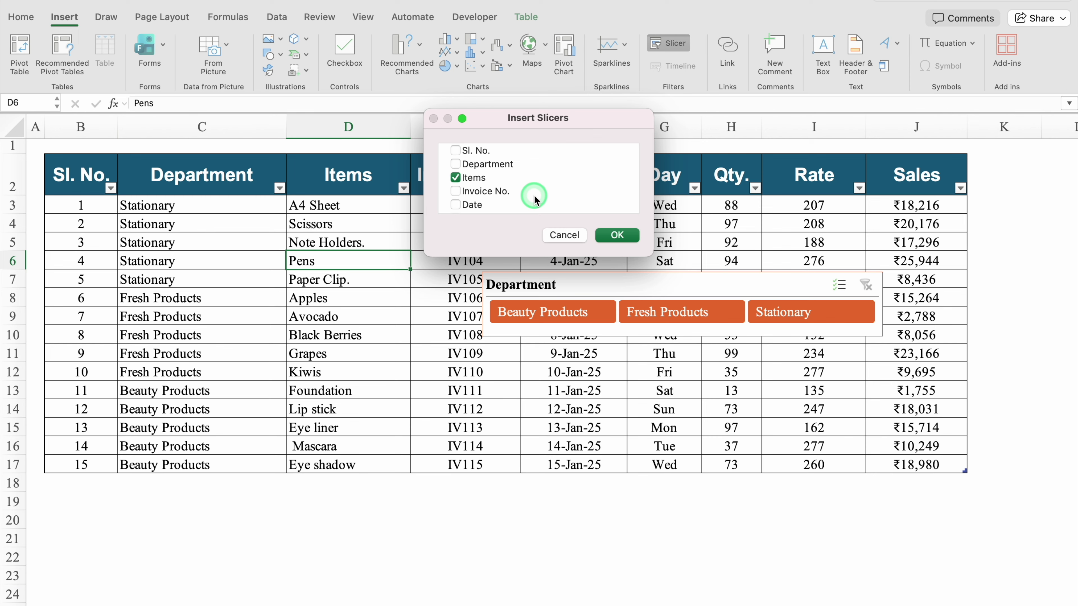
pyautogui.press('Down')
pyautogui.press('Down')
pyautogui.press('Down')
pyautogui.press('Down')
pyautogui.press('Down')
pyautogui.press('Down')
pyautogui.press('Down')
pyautogui.press('Down')
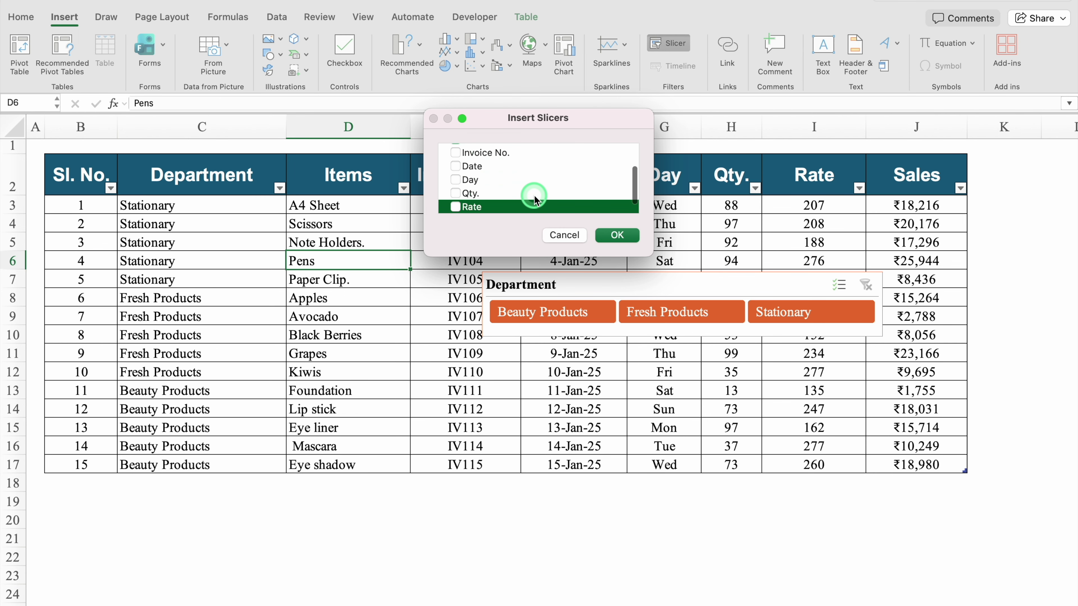
pyautogui.press('Down')
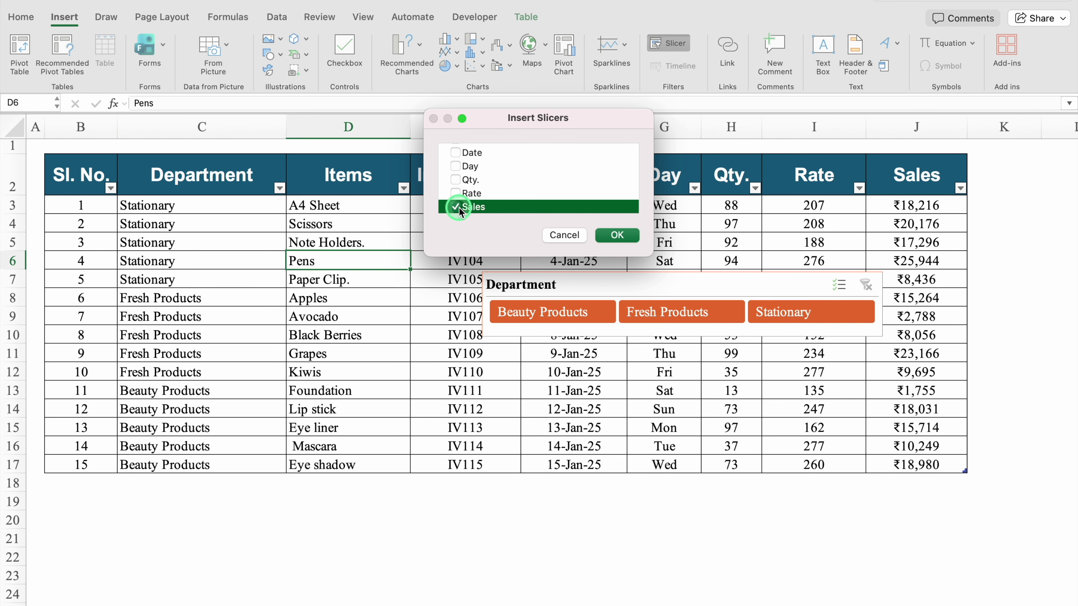
pyautogui.click(617, 234)
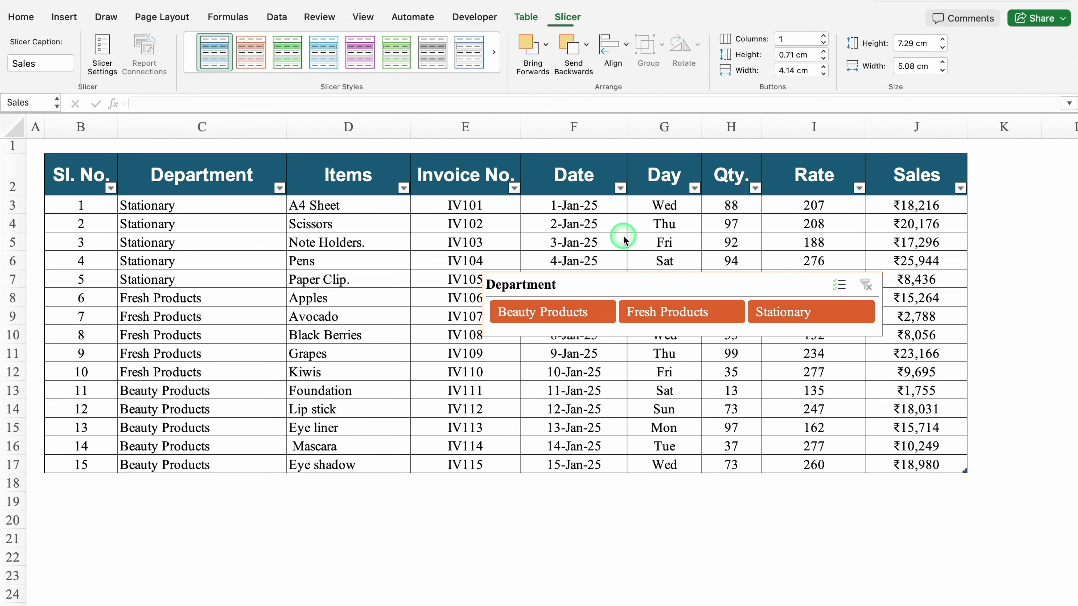
pyautogui.moveTo(566, 295); pyautogui.dragTo(691, 284)
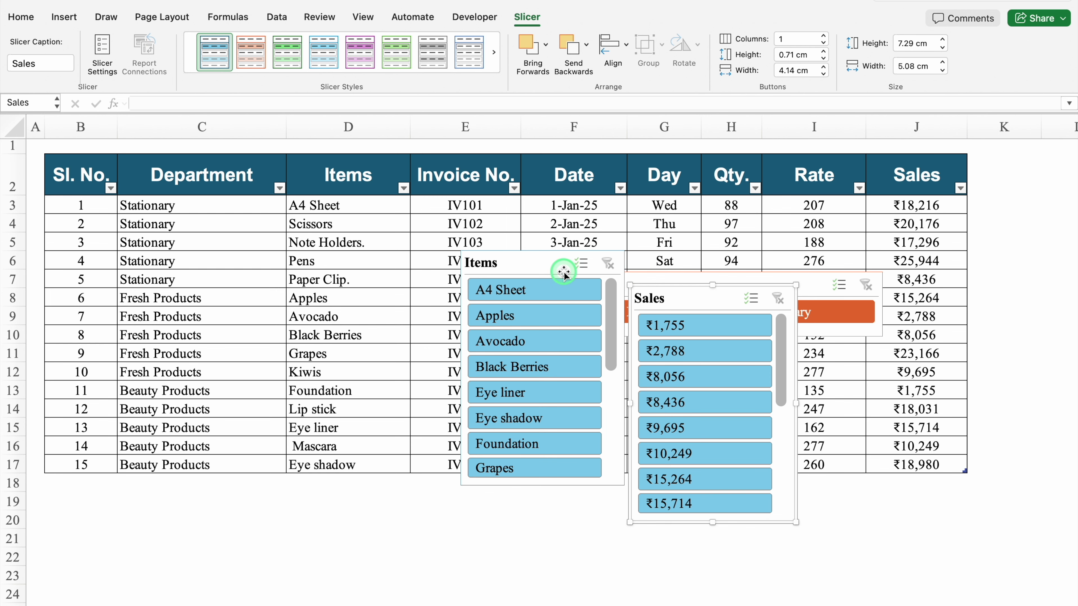
pyautogui.moveTo(555, 255); pyautogui.dragTo(492, 276)
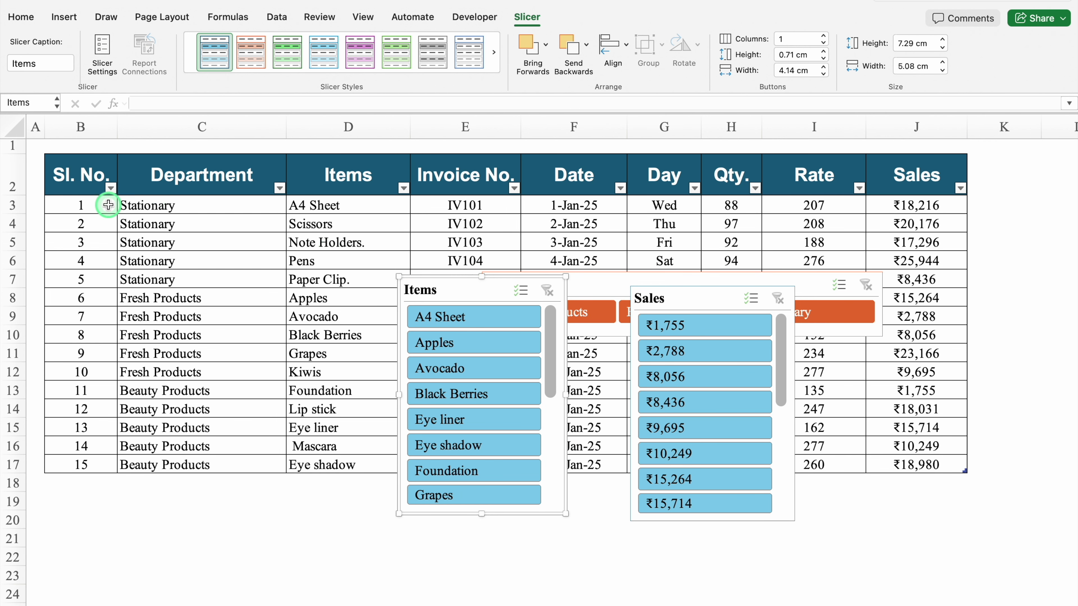
# - Increase the height of row 1 and move the Department slicer into the space above the table
pyautogui.moveTo(16, 153); pyautogui.dragTo(33, 231)
pyautogui.click(801, 279)
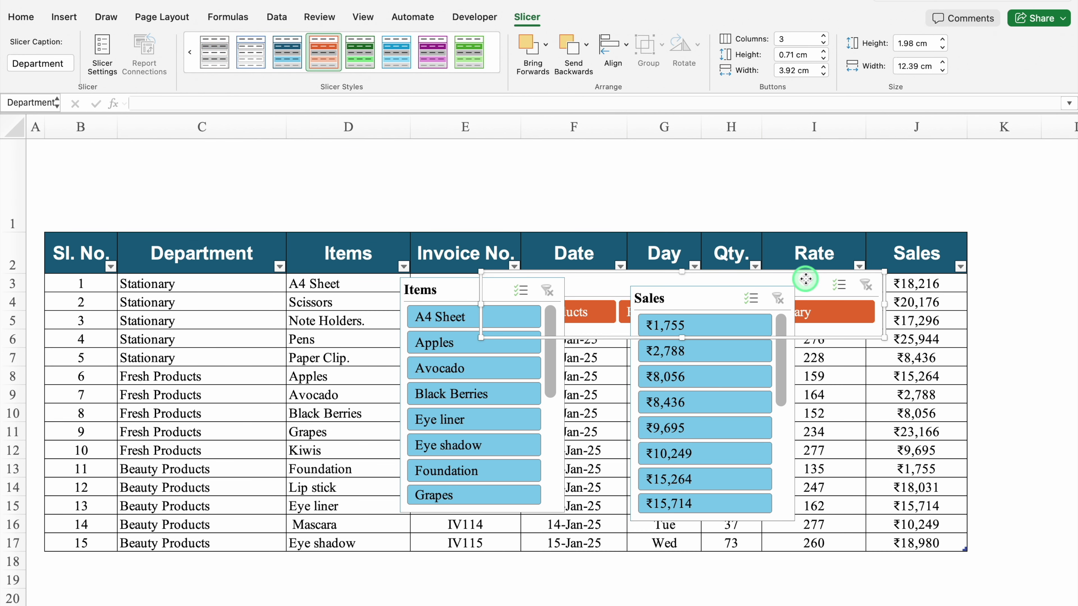
pyautogui.moveTo(801, 279); pyautogui.dragTo(370, 152)
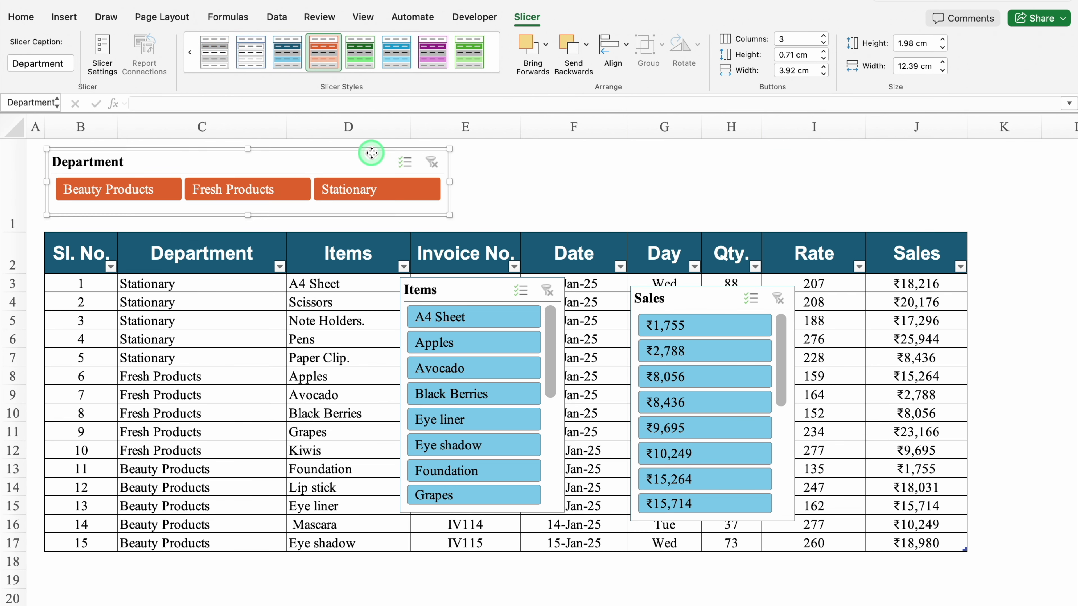
# - Place the Items slicer beside the Department slicer, arrange its buttons in 4 columns and resize it to about 2.34 cm high and 10.02 cm wide
pyautogui.click(466, 281)
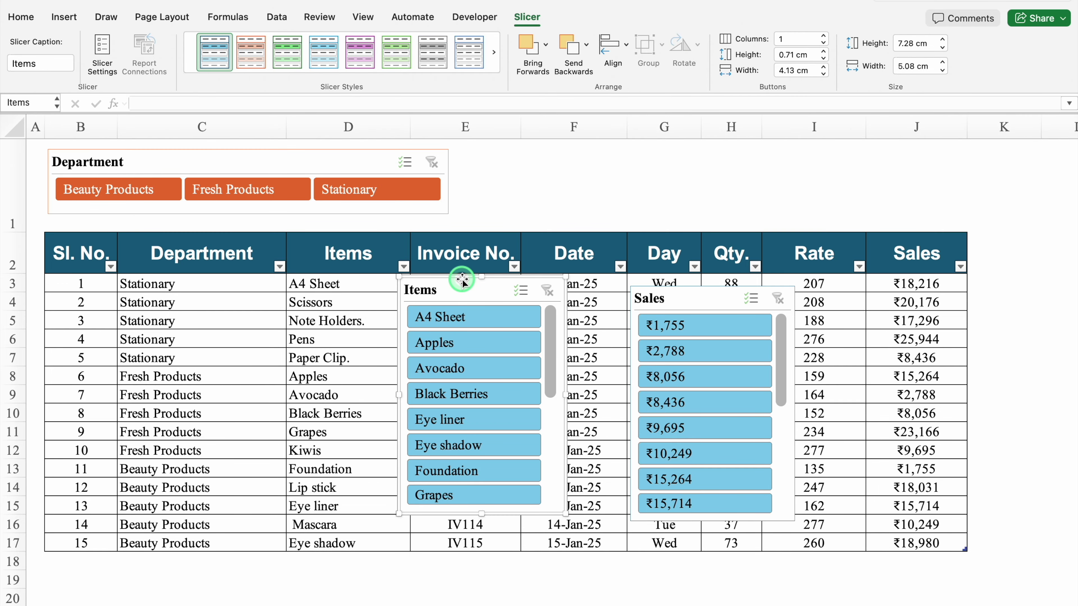
pyautogui.moveTo(467, 282); pyautogui.dragTo(520, 145)
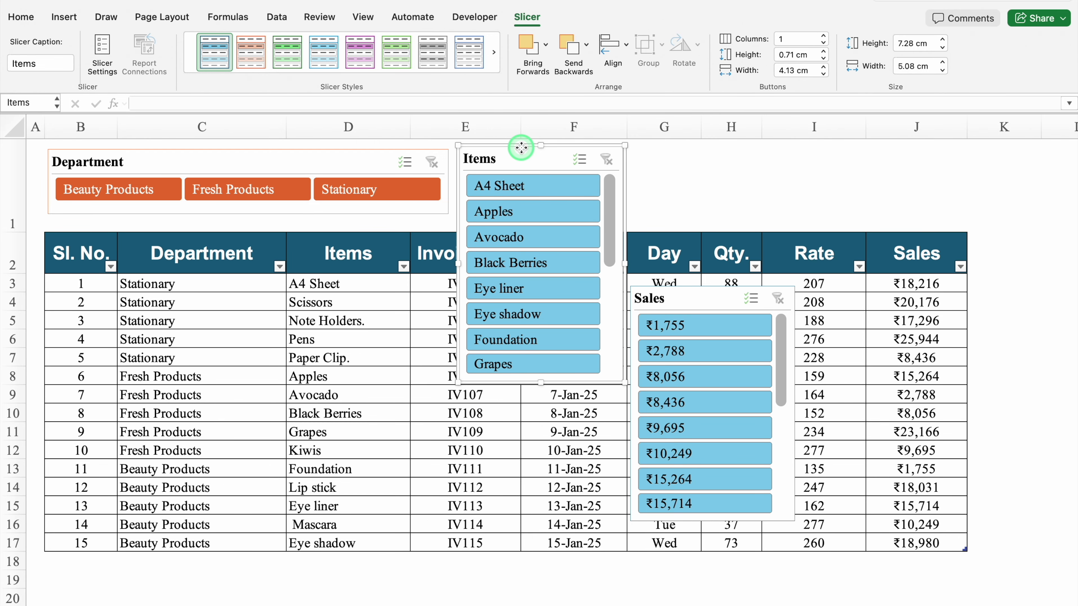
pyautogui.click(823, 35)
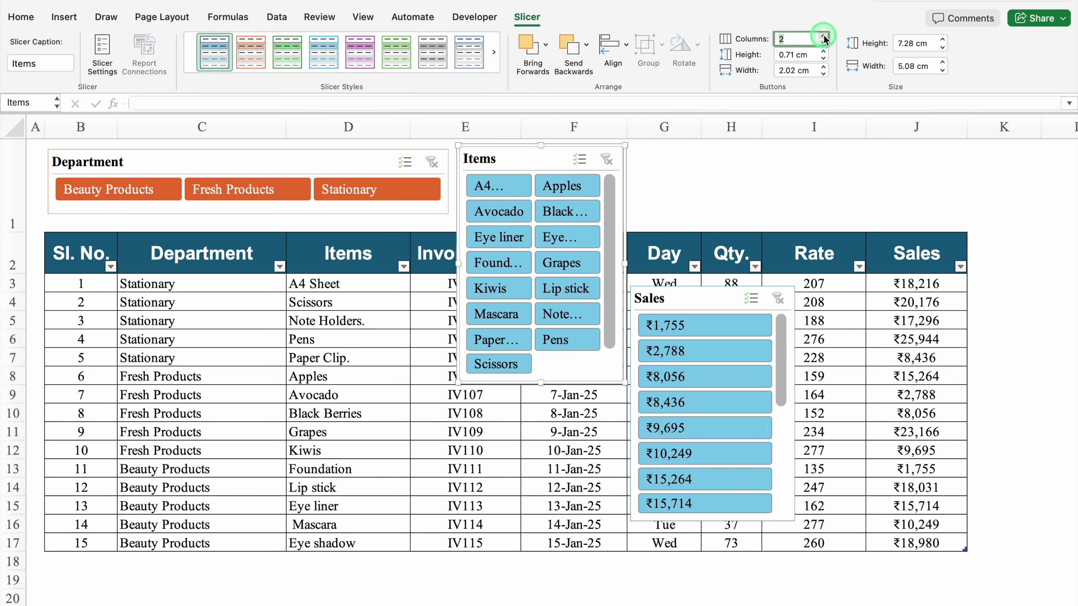
pyautogui.click(823, 36)
pyautogui.click(824, 35)
pyautogui.moveTo(542, 384); pyautogui.dragTo(541, 223)
pyautogui.moveTo(625, 183); pyautogui.dragTo(781, 178)
# - Place the Sales slicer beside the Items slicer with 3 button columns, resized to about 2.37 cm high and 7.53 cm wide
pyautogui.click(670, 292)
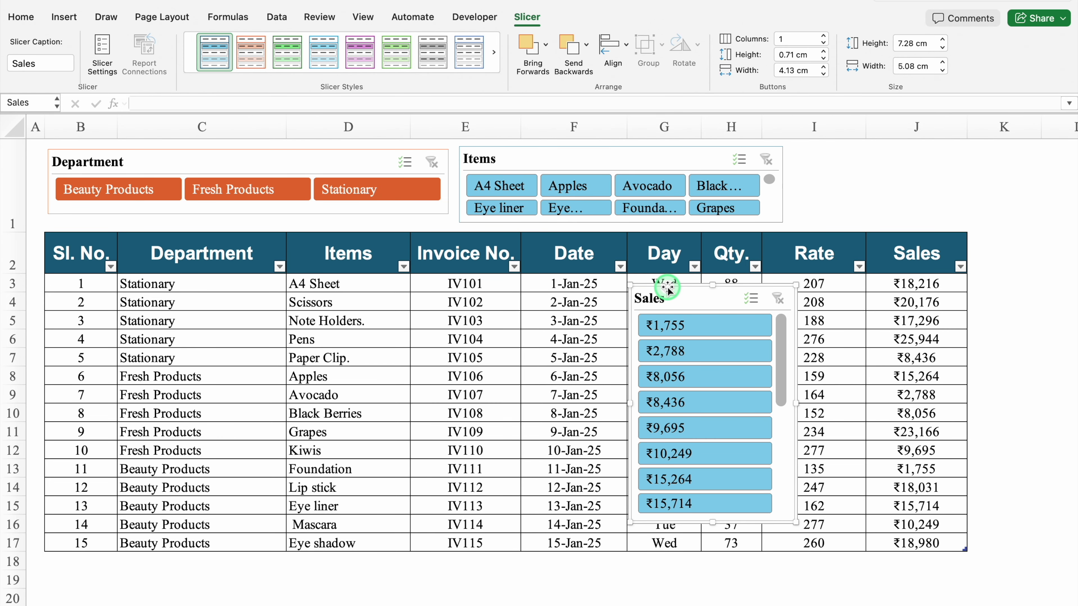
pyautogui.moveTo(670, 292); pyautogui.dragTo(827, 143)
pyautogui.click(823, 35)
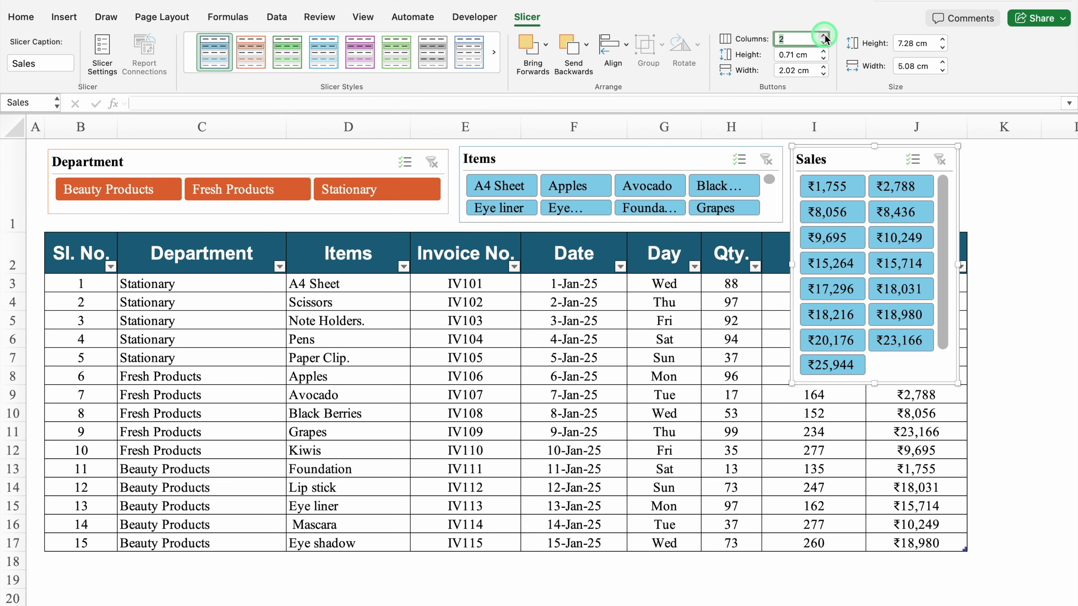
pyautogui.click(824, 36)
pyautogui.moveTo(792, 384); pyautogui.dragTo(791, 226)
pyautogui.moveTo(958, 185); pyautogui.dragTo(1035, 187)
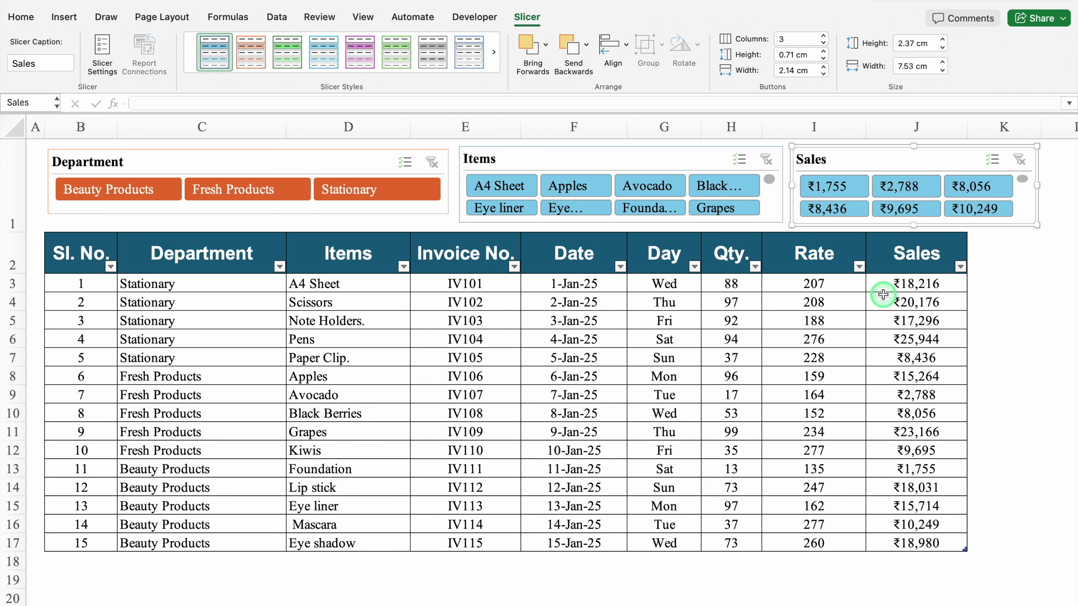
# - Fit all three slicers within the table's width by narrowing Department, closing the gaps and widening Sales to about 8.39 cm
pyautogui.click(429, 161)
pyautogui.moveTo(448, 182); pyautogui.dragTo(363, 181)
pyautogui.moveTo(509, 152); pyautogui.dragTo(421, 150)
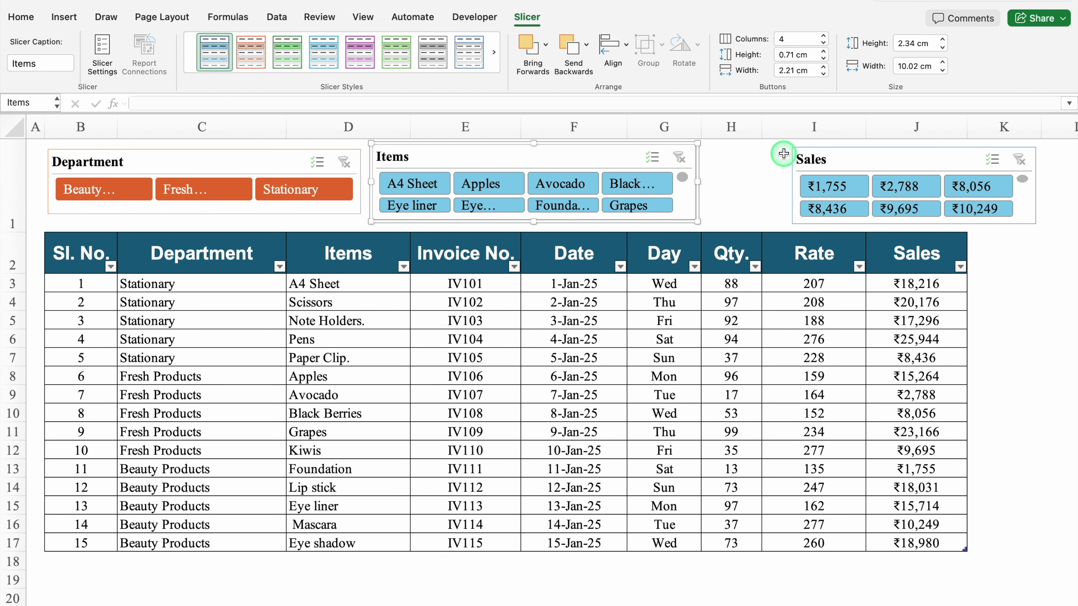
pyautogui.moveTo(799, 155); pyautogui.dragTo(704, 152)
pyautogui.moveTo(942, 183); pyautogui.dragTo(973, 184)
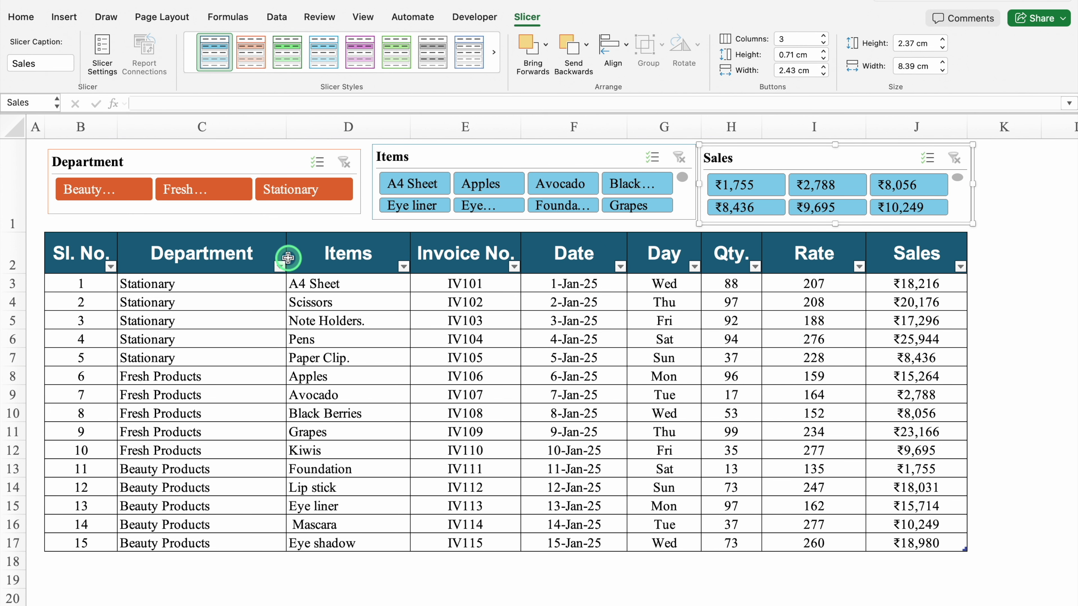
# - Filter the table by each department in turn with the slicer, select Beauty Products and Fresh Products together, and clear the filter
pyautogui.click(106, 189)
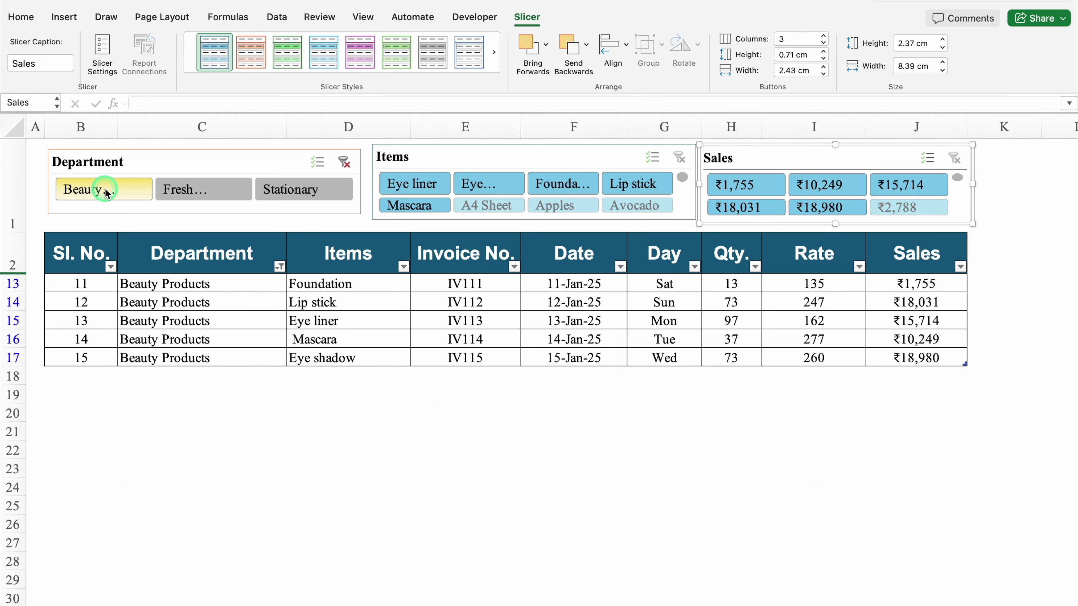
pyautogui.click(193, 190)
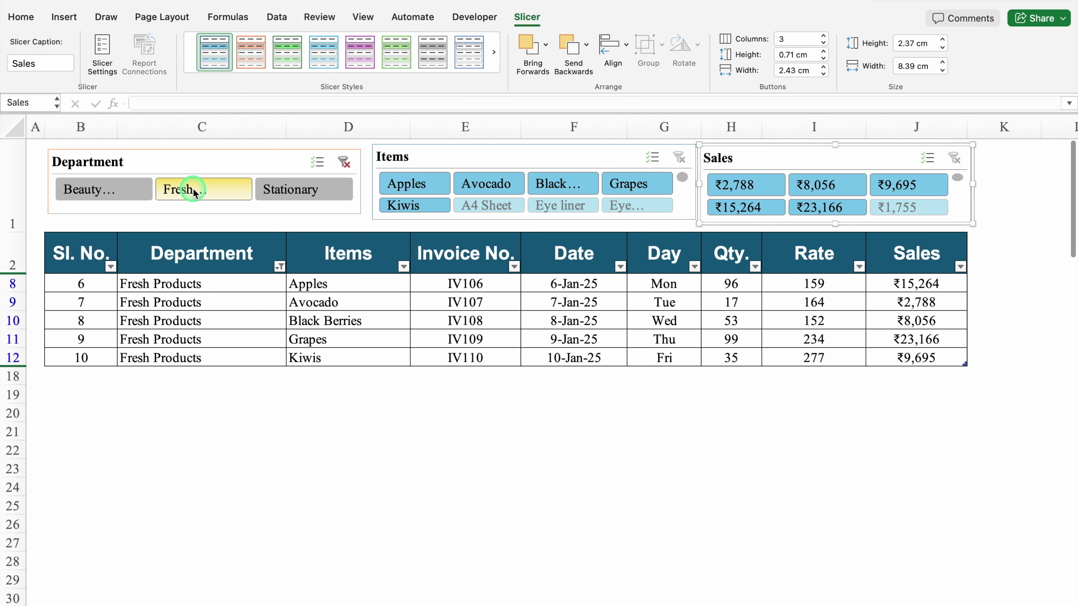
pyautogui.click(294, 190)
pyautogui.click(98, 190)
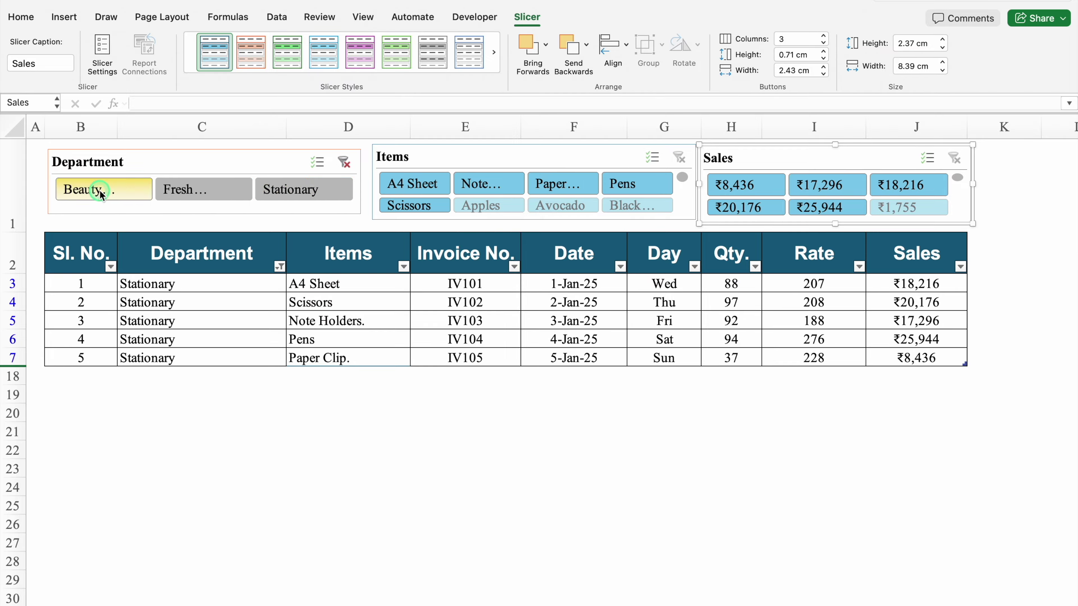
pyautogui.click(189, 190)
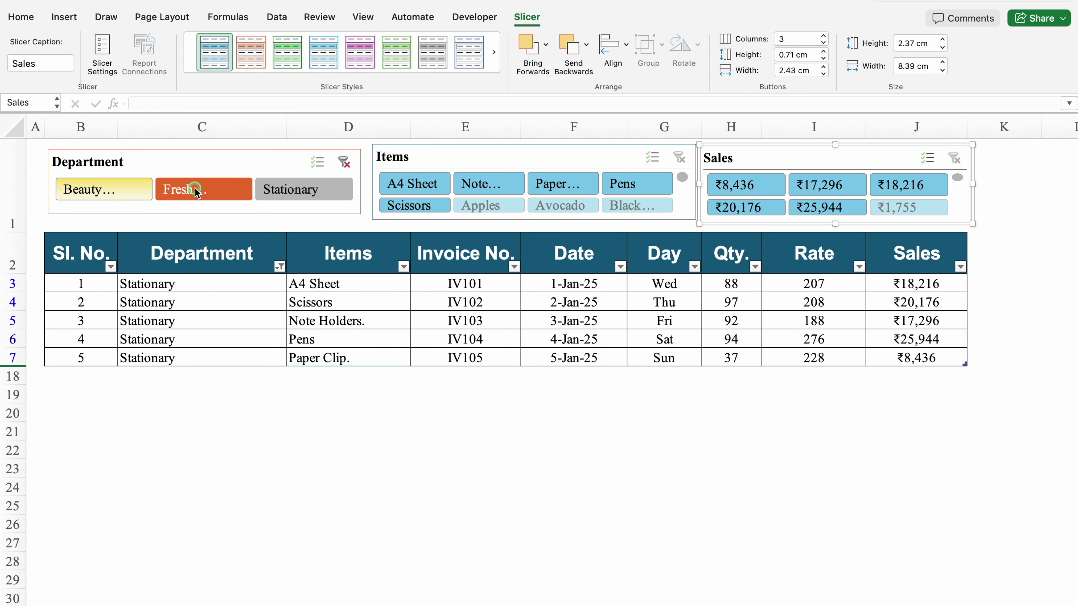
pyautogui.click(345, 164)
# - Filter the table with the Items slicer to Apples and Avocado together, switch to A4 Sheet alone, and clear the filter
pyautogui.click(397, 216)
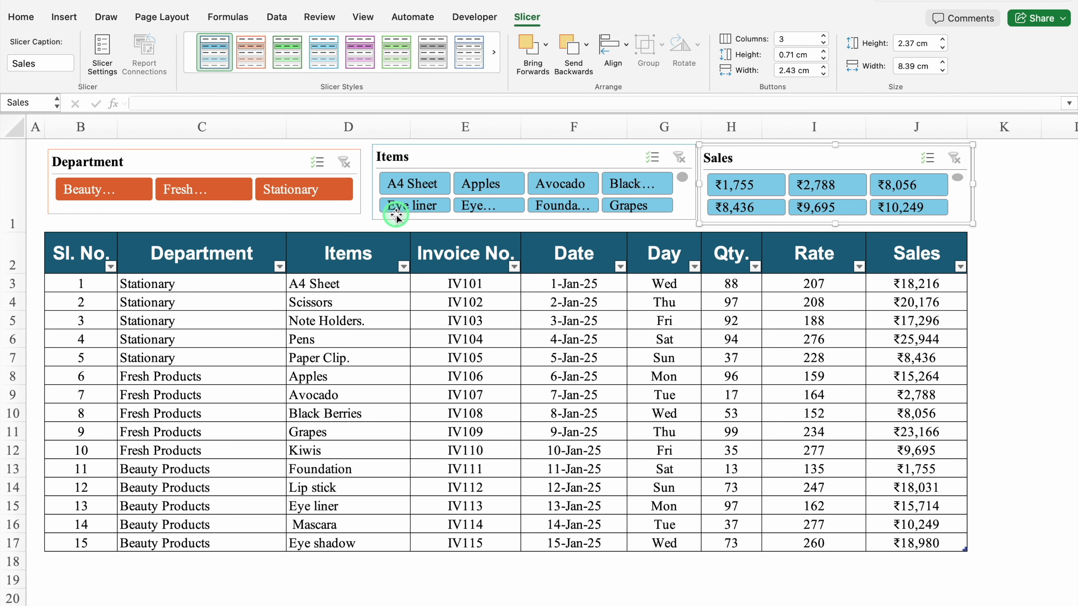
pyautogui.click(495, 194)
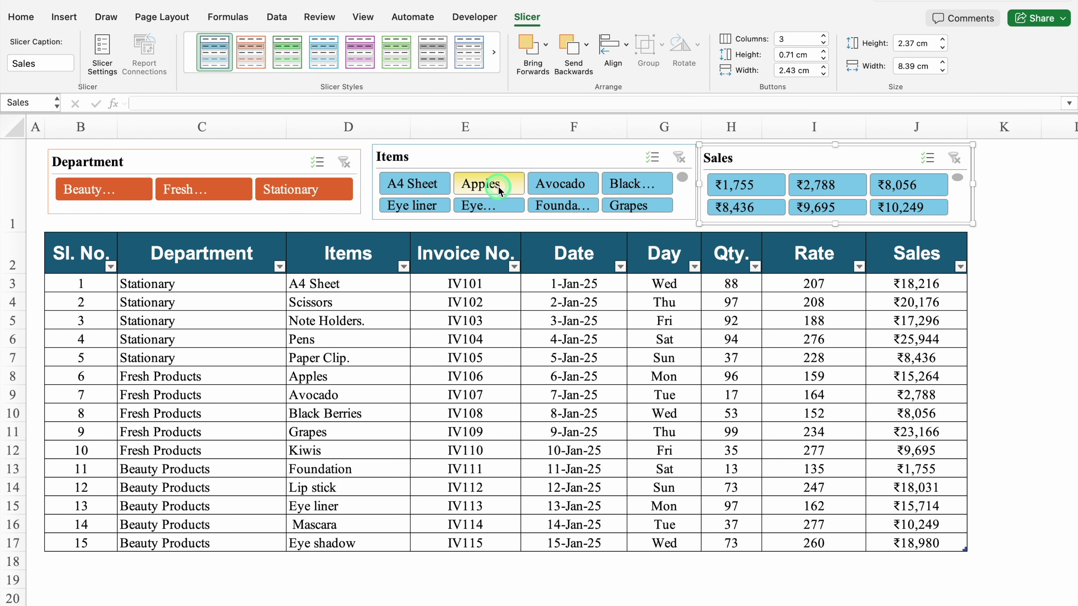
pyautogui.click(483, 184)
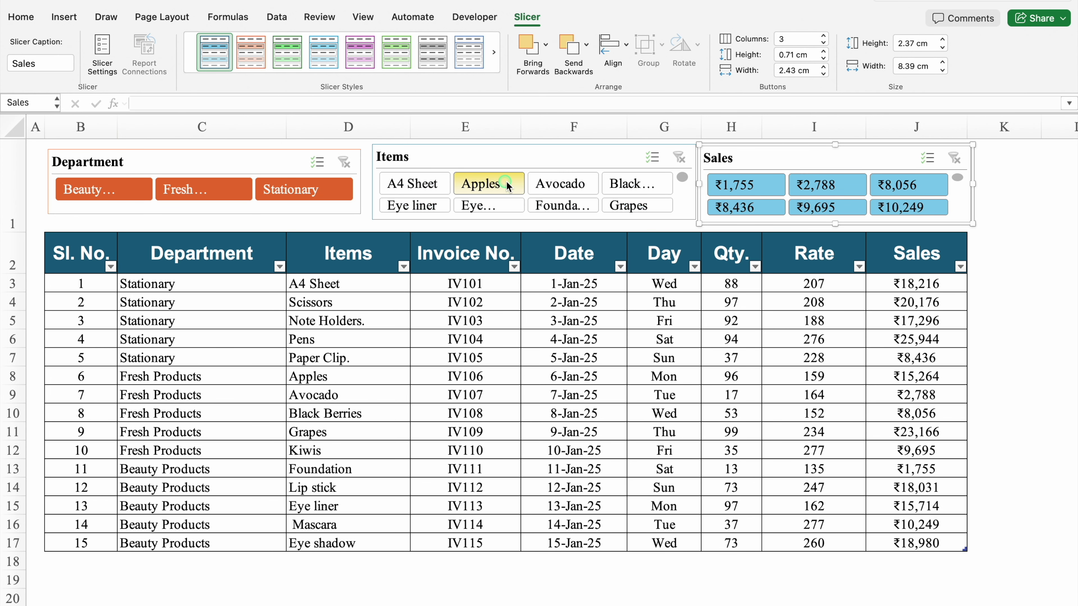
pyautogui.keyDown('super'); pyautogui.click(566, 185); pyautogui.keyUp('super')
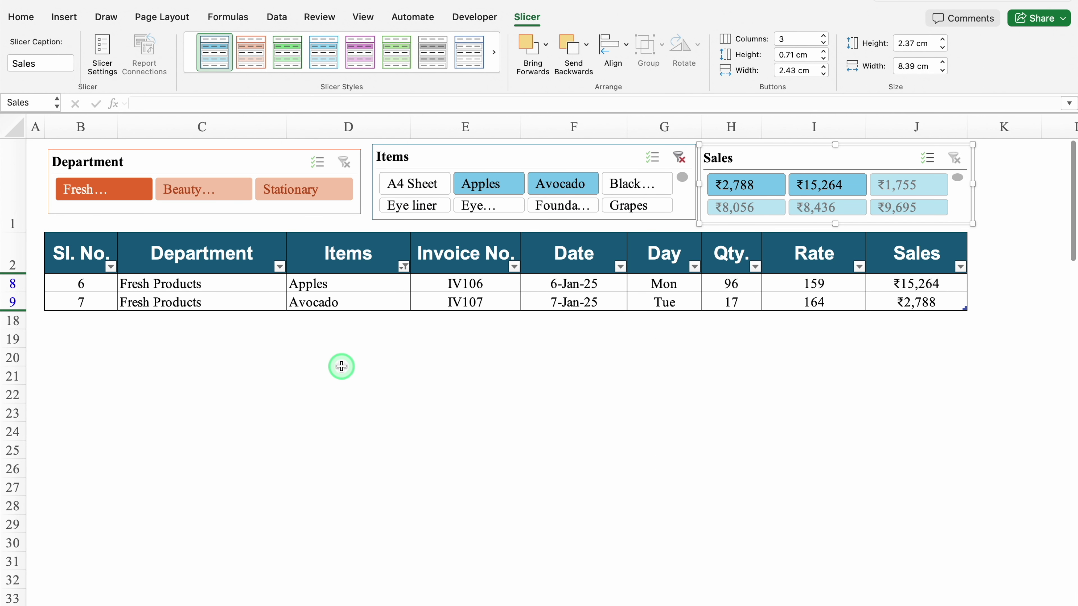
pyautogui.click(418, 187)
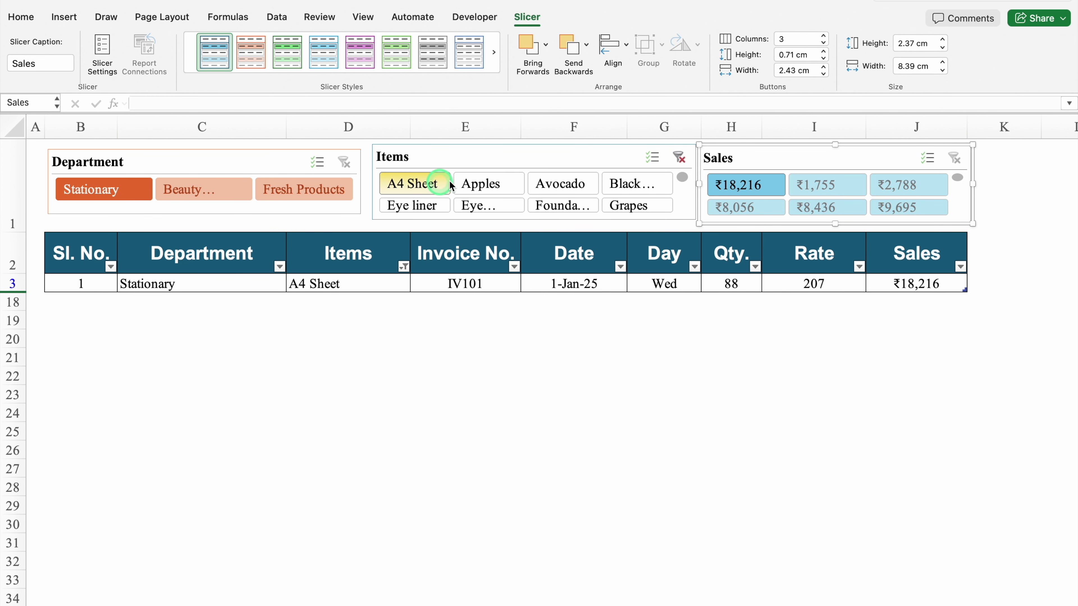
pyautogui.click(678, 158)
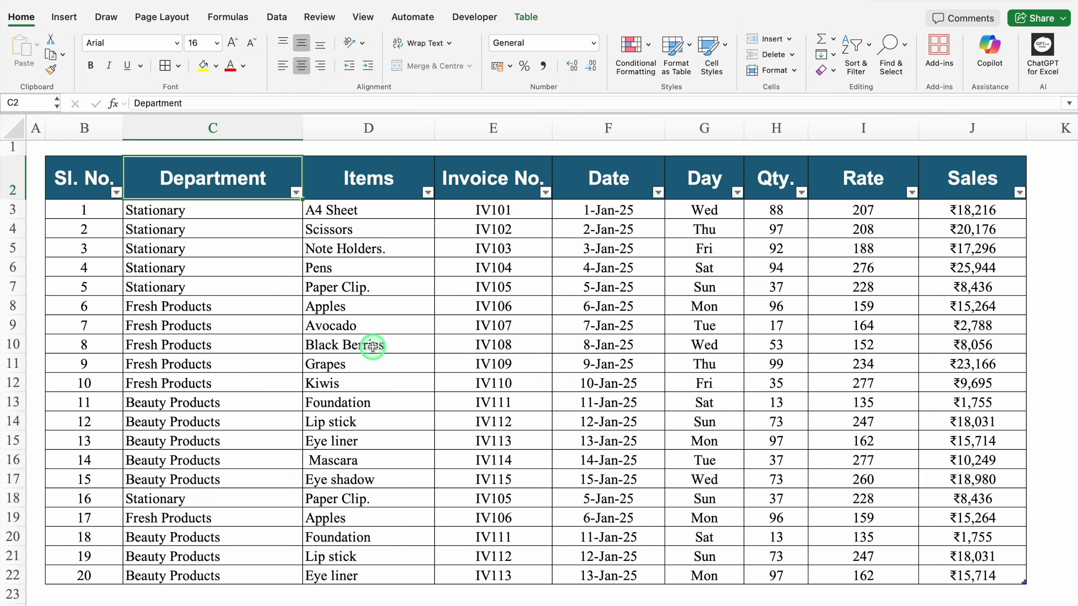
# - Try to remove duplicate rows from the 20-row table with every column, including Sl. No., compared
pyautogui.click(396, 266)
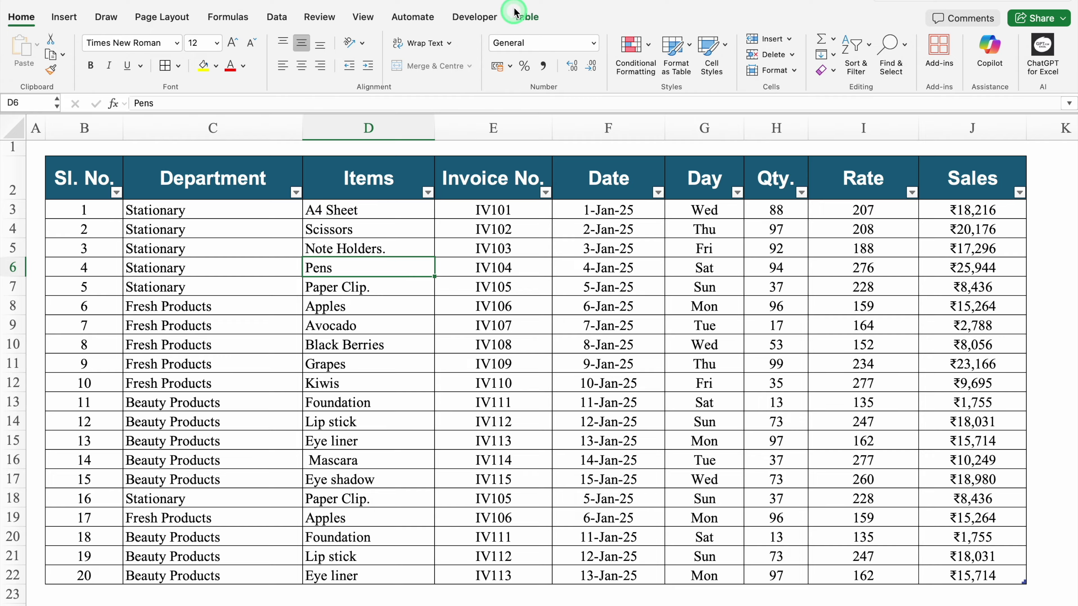
pyautogui.click(527, 18)
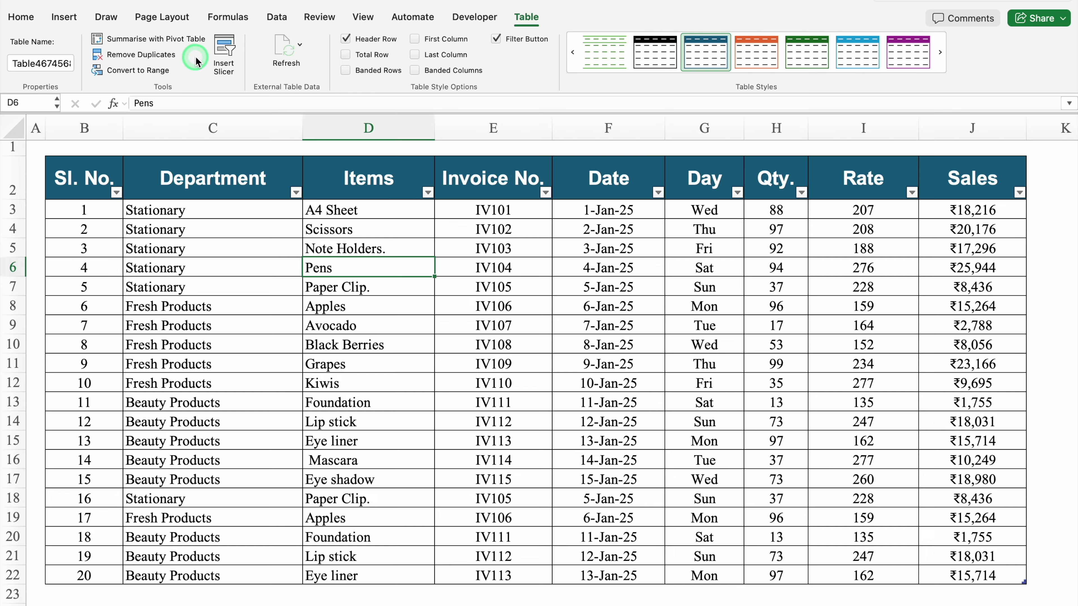
pyautogui.click(140, 55)
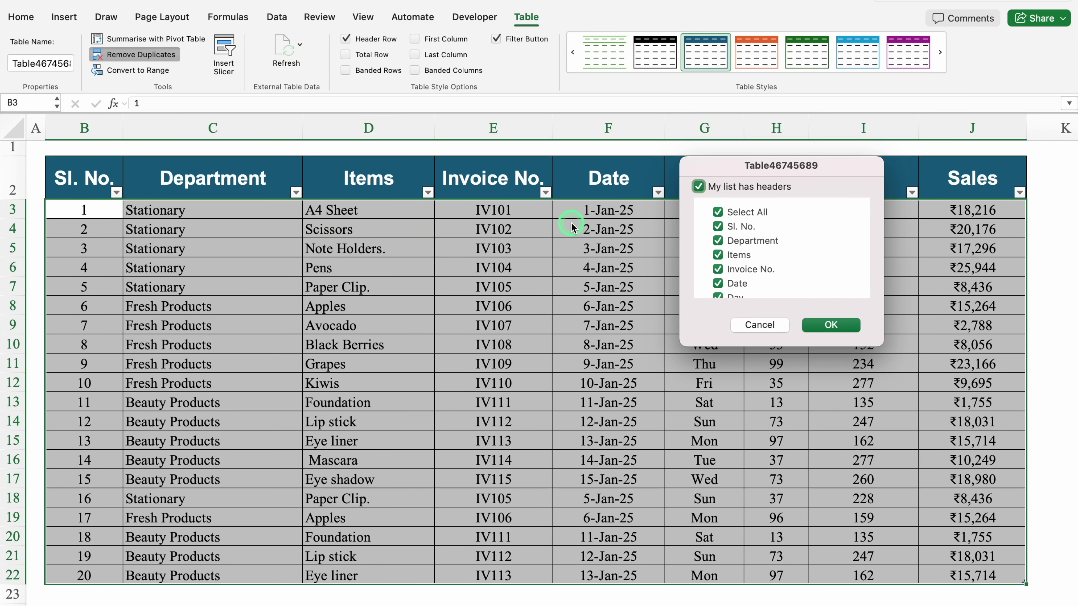
pyautogui.click(828, 325)
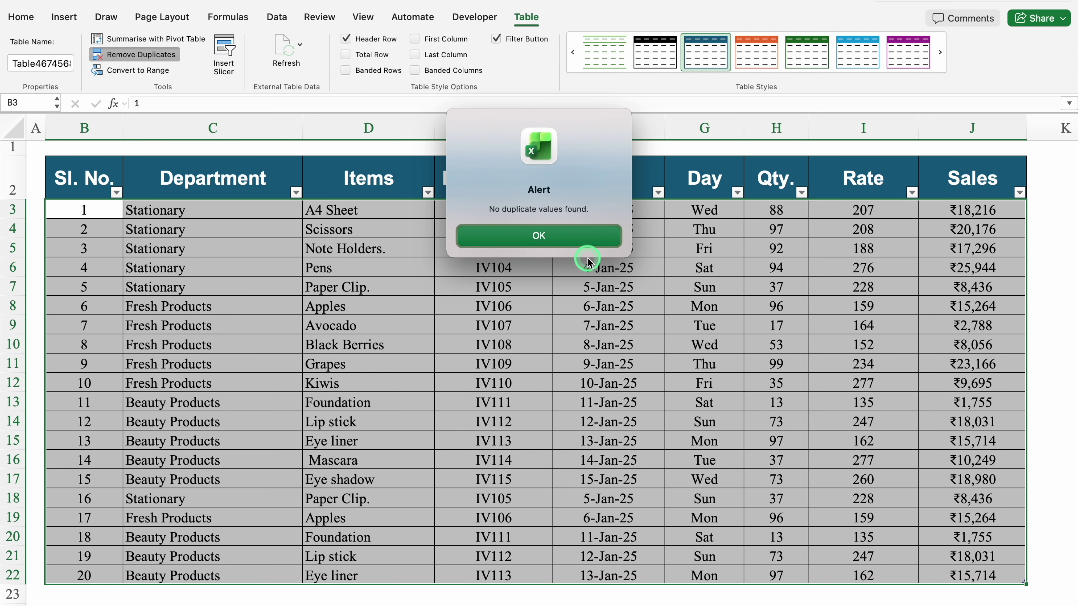
pyautogui.click(579, 241)
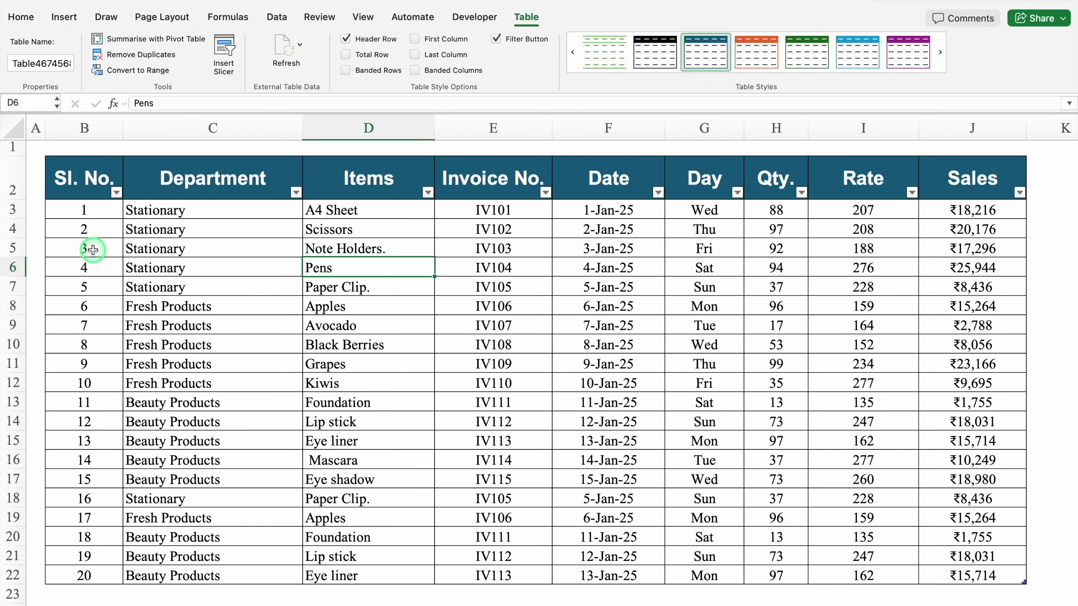
# - Remove duplicate rows from the table, leaving the Sl. No. column out of the comparison
pyautogui.click(141, 55)
pyautogui.click(476, 168)
pyautogui.click(591, 266)
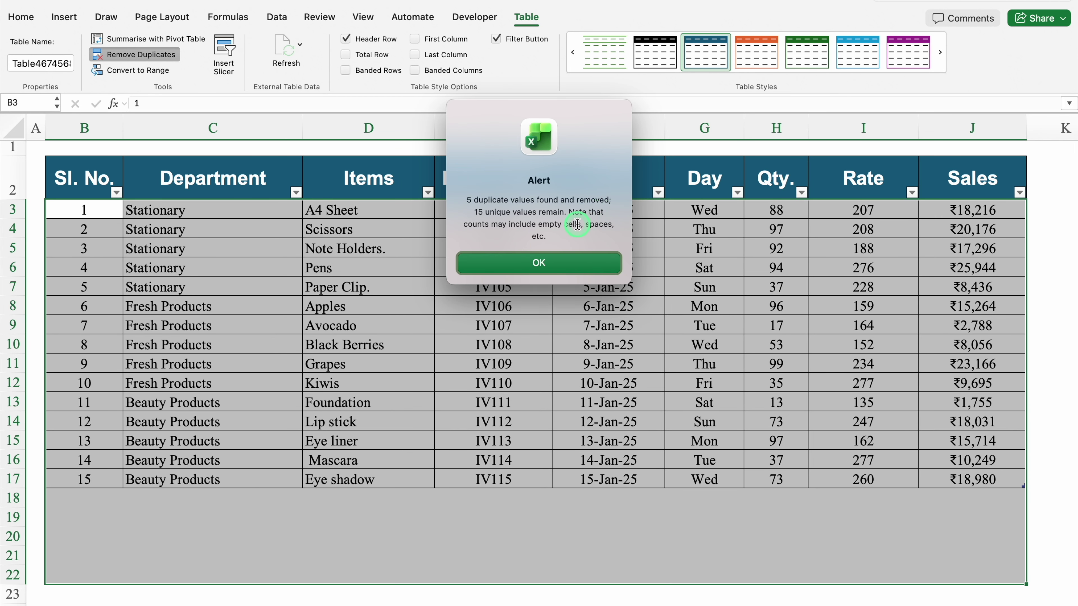
pyautogui.click(559, 263)
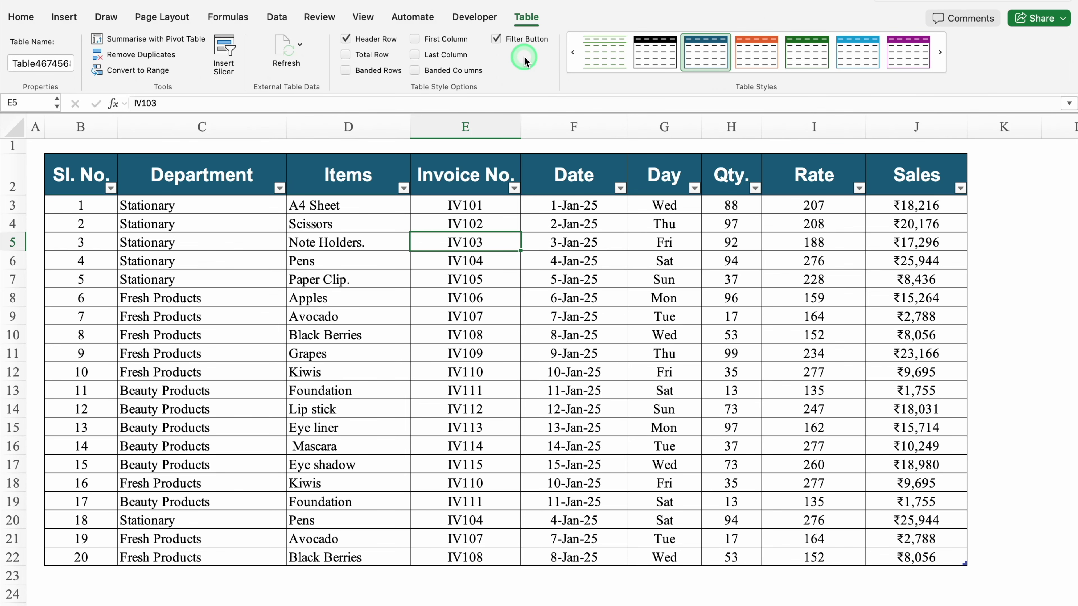
# - Turn off the filter buttons in the header row of the table containing cell E5
pyautogui.click(496, 39)
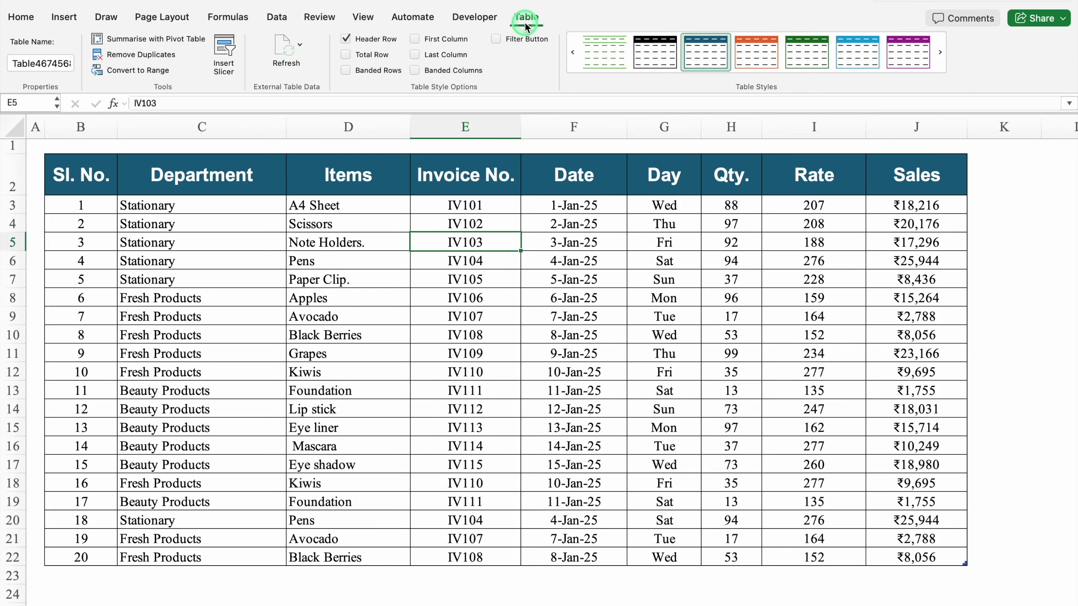
# - Show the filter buttons in the table's header row, hide them again, and show them once more
pyautogui.click(498, 39)
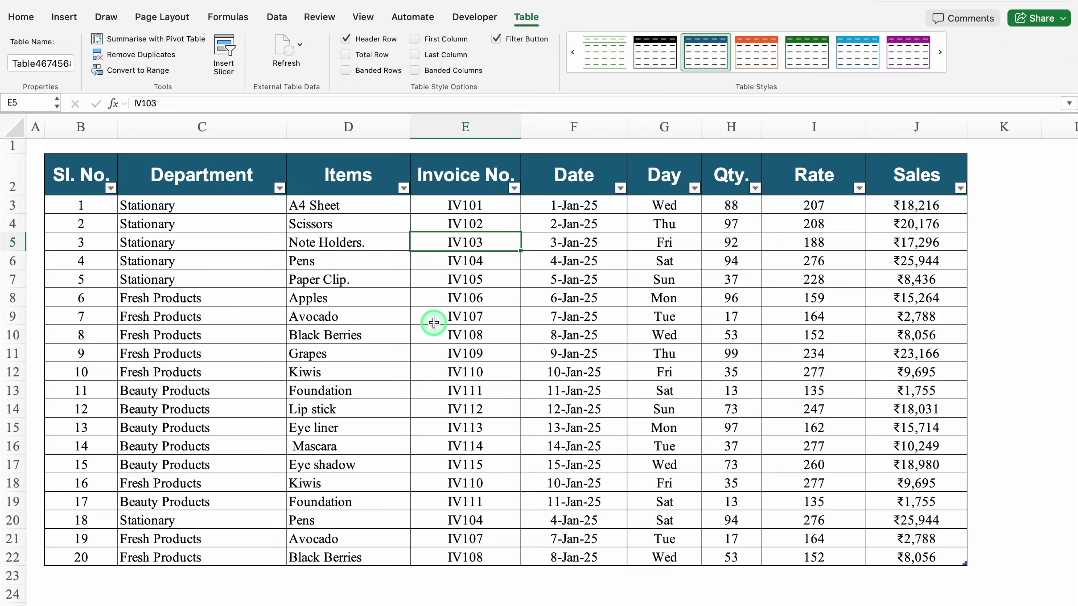
pyautogui.hotkey('ctrl', 'shift', 'l')
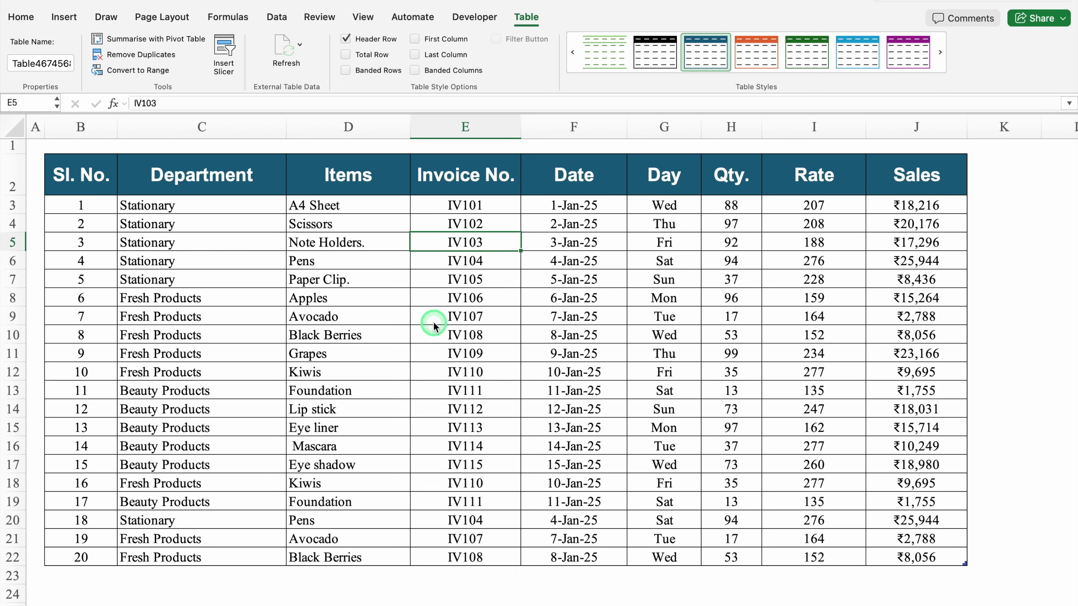
pyautogui.hotkey('ctrl', 'shift', 'l')
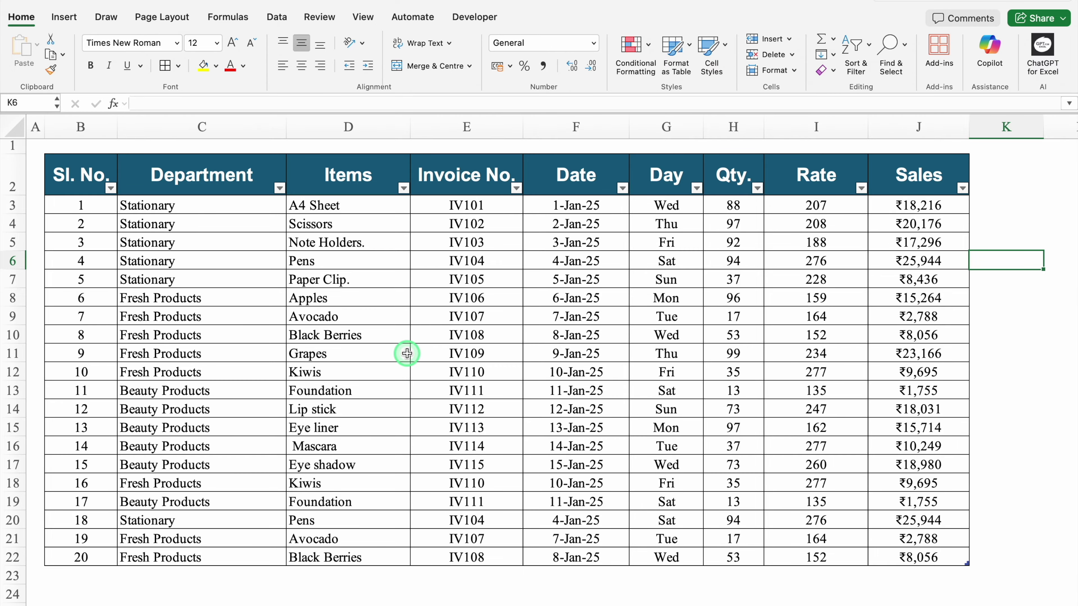
# - Apply the blue banded style from the first row of the Medium group to the sales table containing cell D6
pyautogui.click(397, 261)
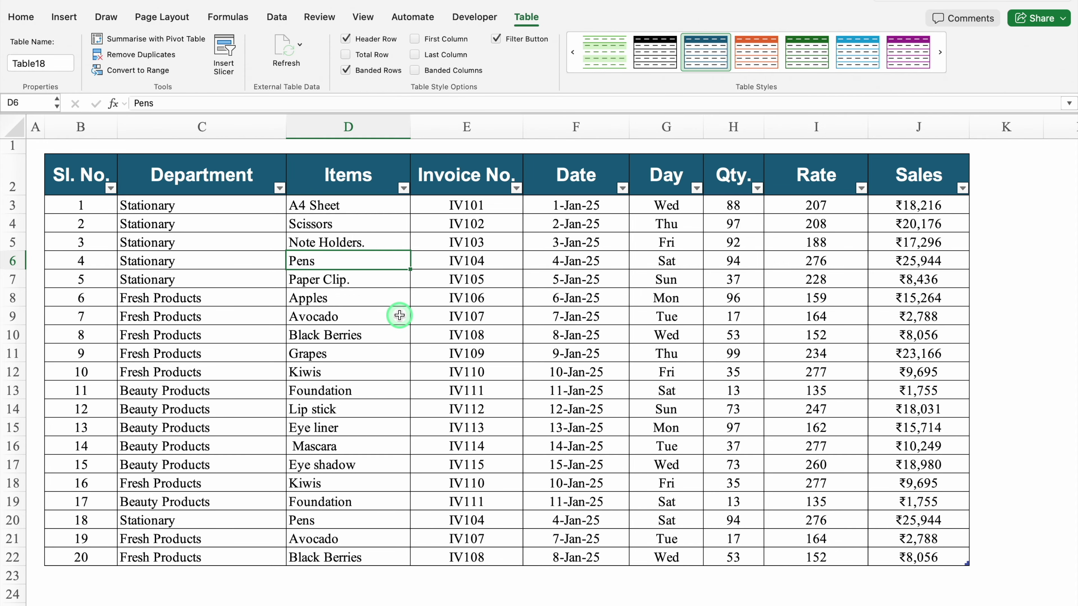
pyautogui.click(756, 76)
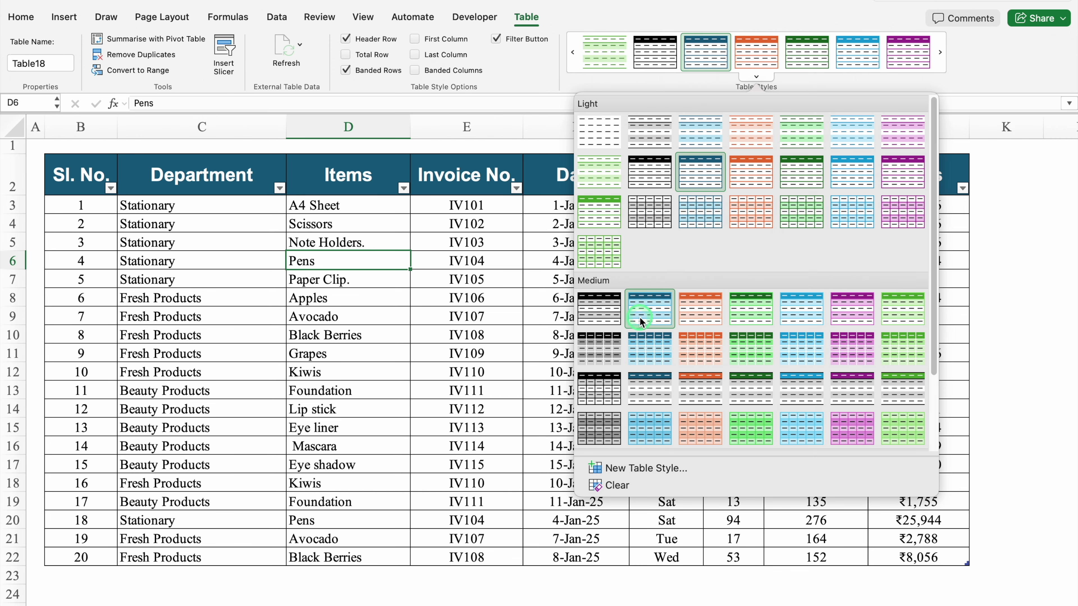
pyautogui.click(640, 317)
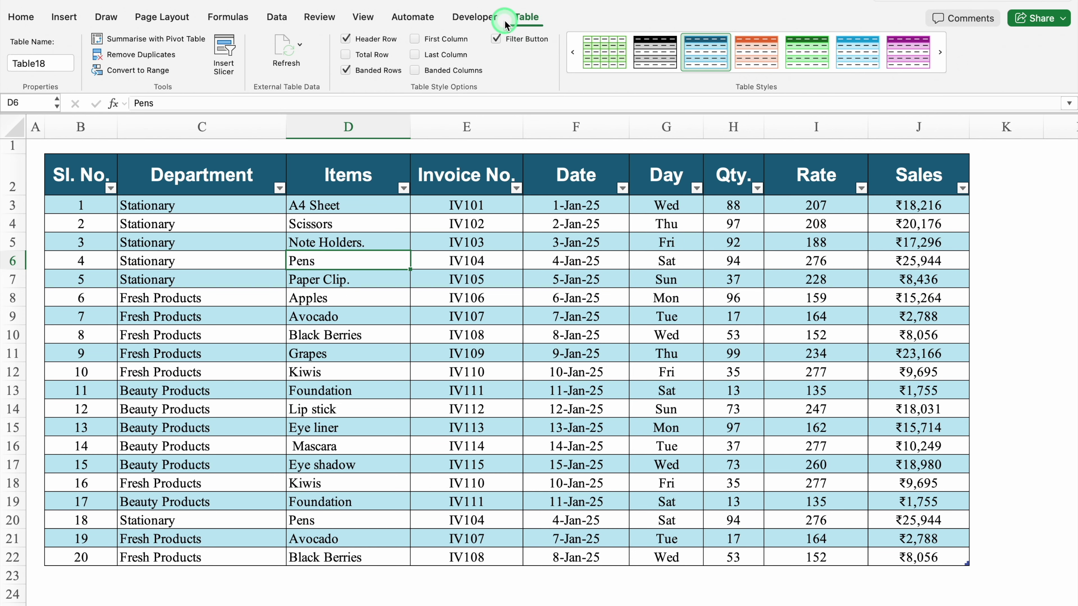
# - Insert a Department slicer for the table and give it the orange Dark slicer style
pyautogui.click(223, 47)
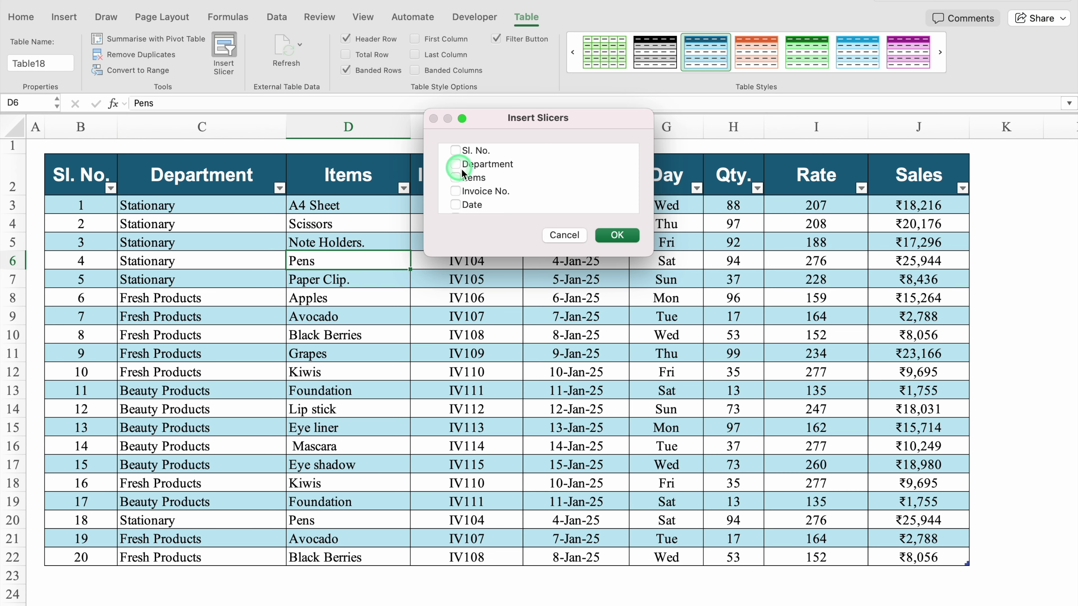
pyautogui.click(455, 164)
pyautogui.click(630, 236)
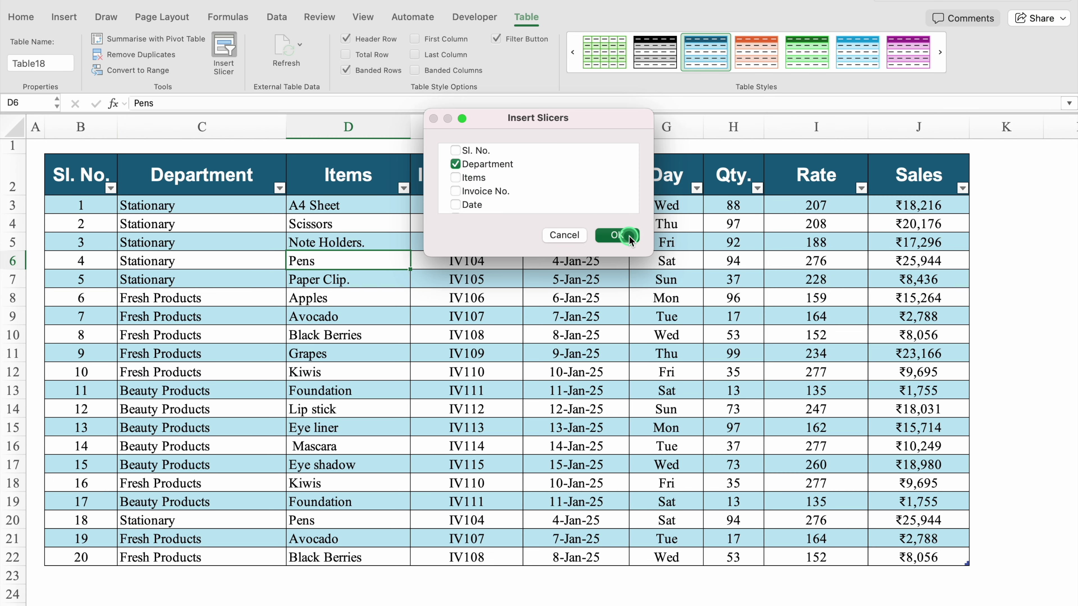
pyautogui.click(341, 77)
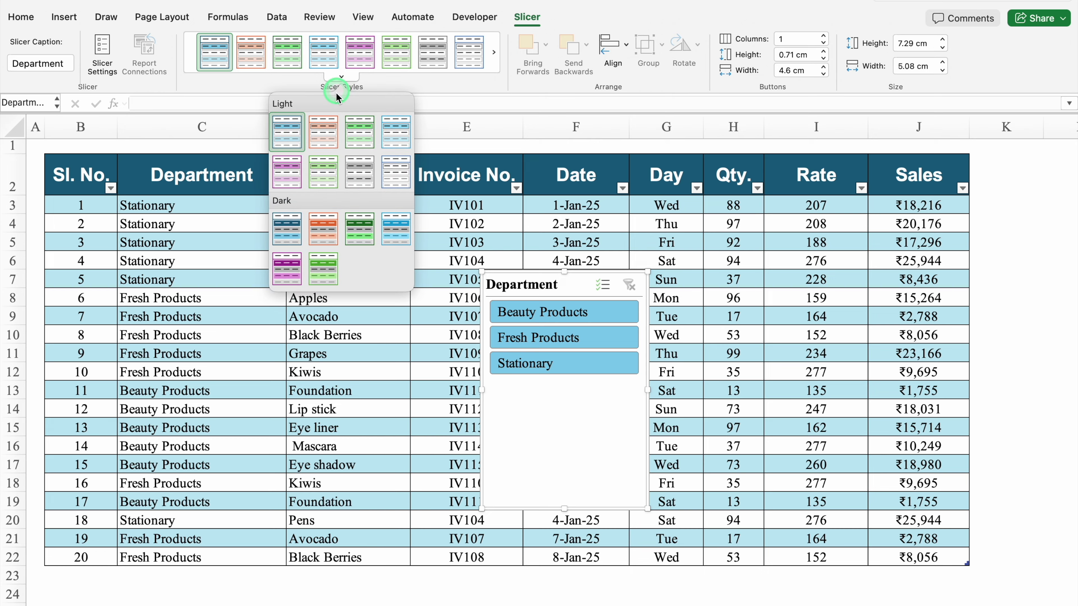
pyautogui.click(323, 229)
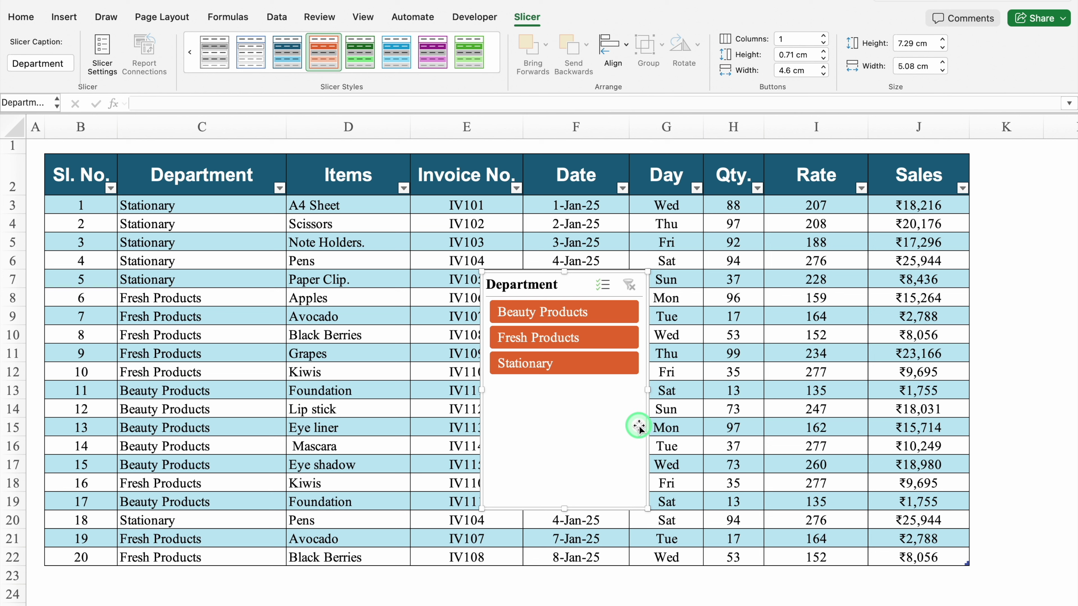
# - Convert the sales table containing cell D9 to a normal range
pyautogui.click(357, 318)
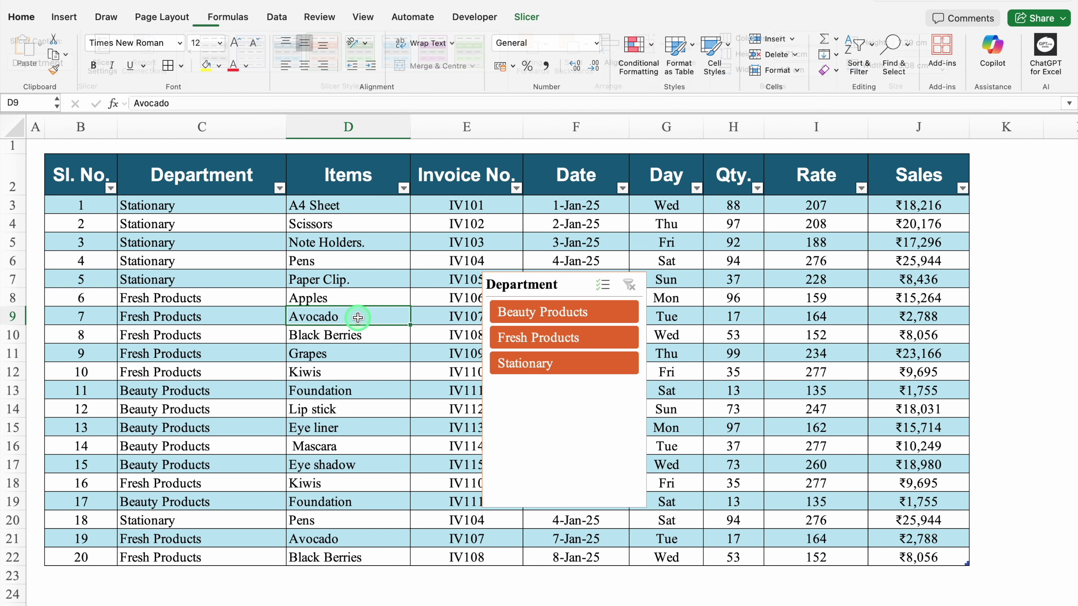
pyautogui.click(525, 19)
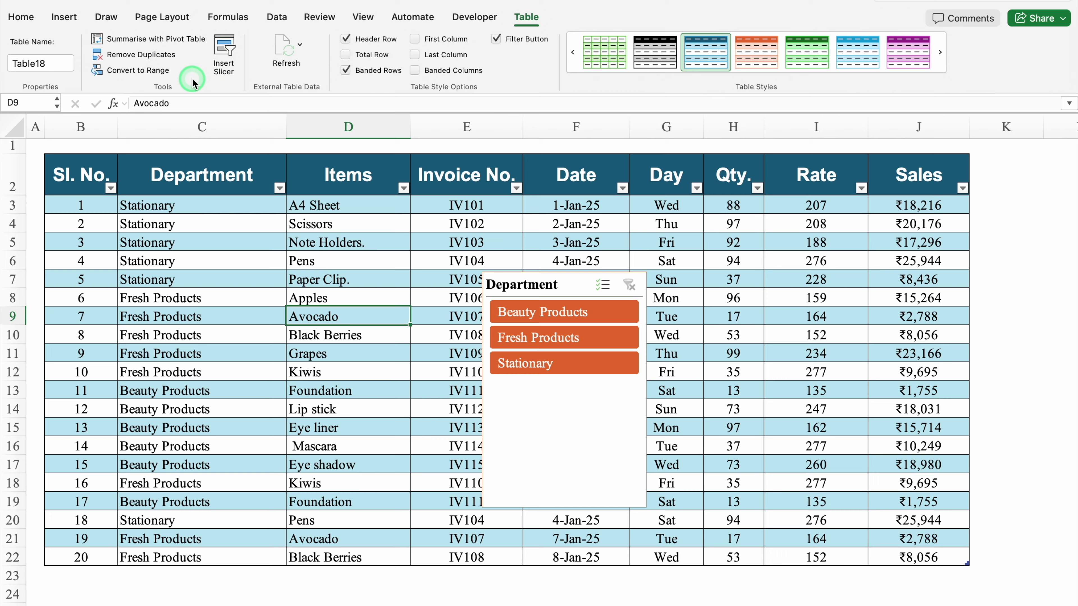
pyautogui.click(142, 71)
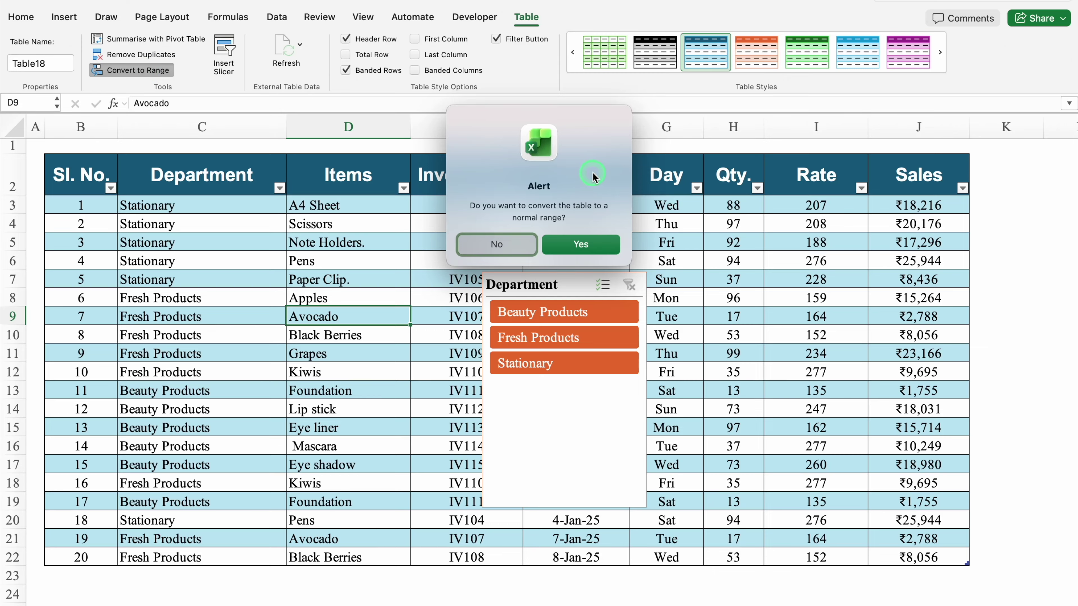
pyautogui.click(590, 243)
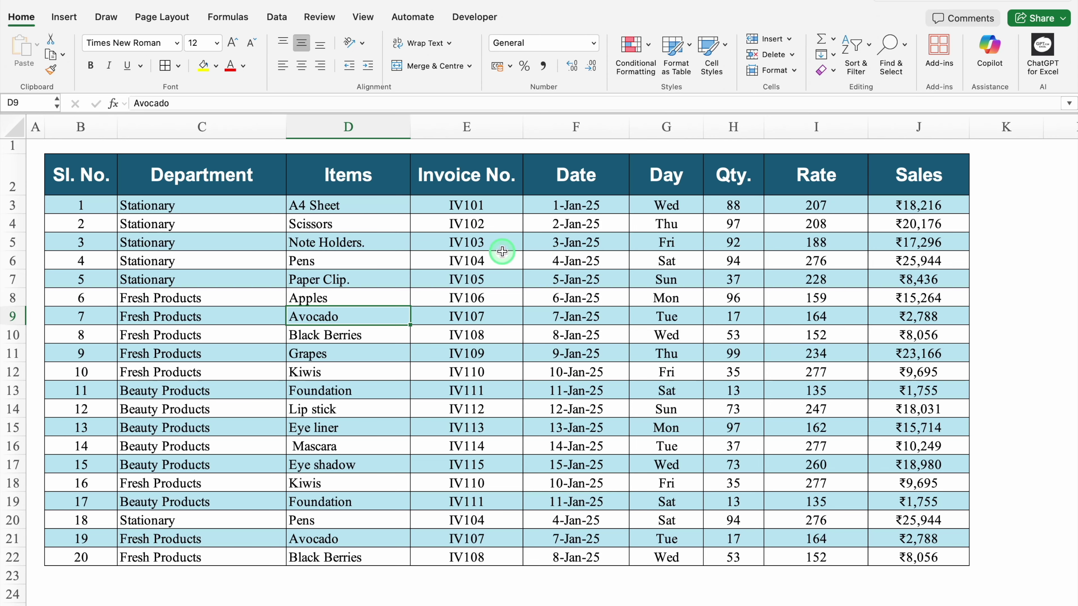
# - Turn the sales data range around cell E5 back into a table
pyautogui.click(499, 244)
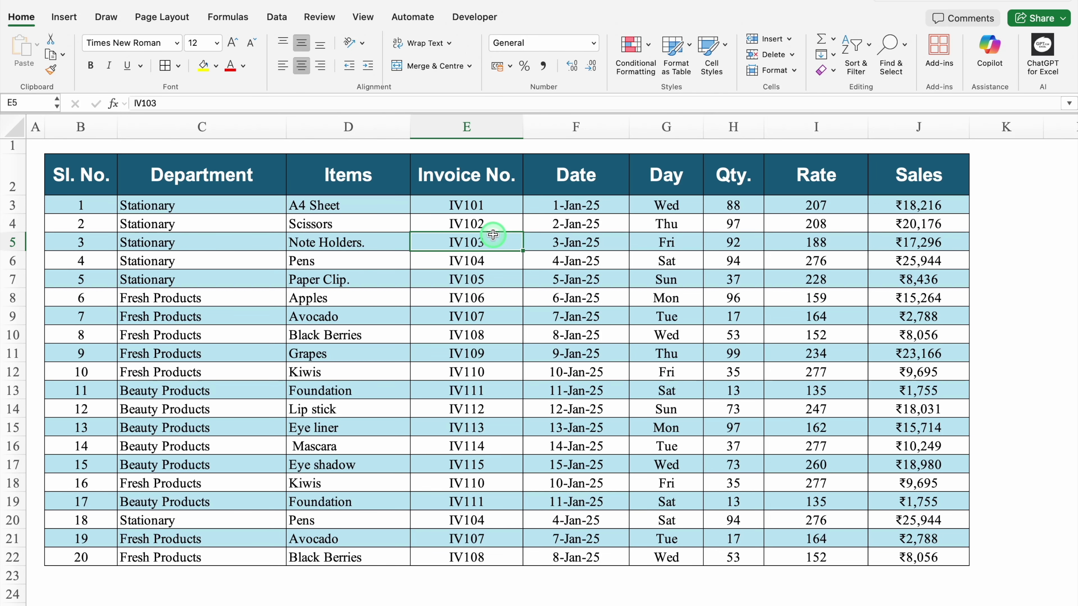
pyautogui.hotkey('ctrl', 't')
pyautogui.click(587, 220)
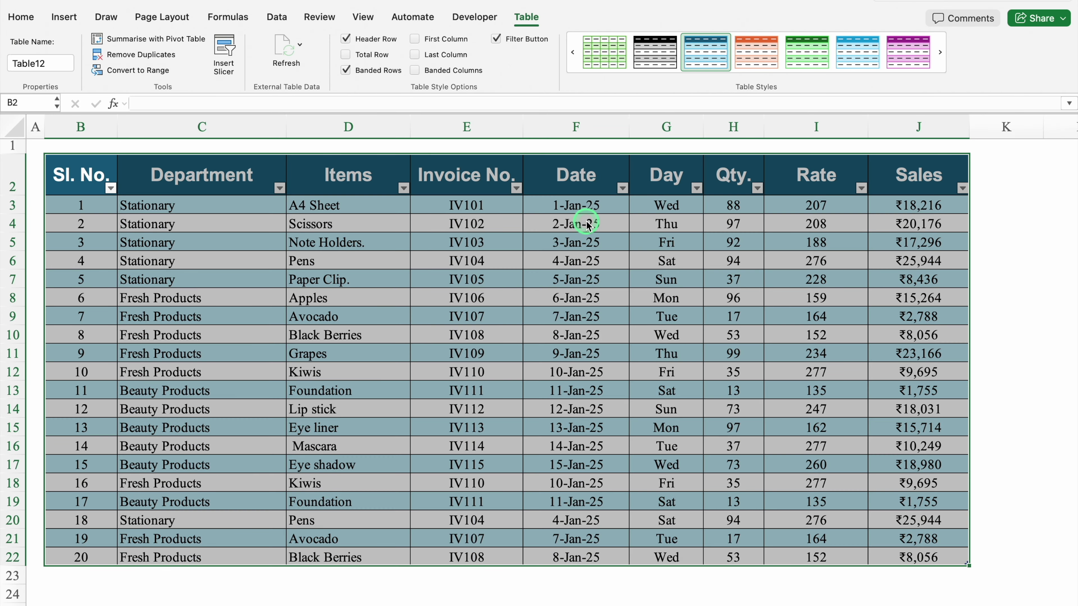
# - Convert the recreated table containing cell F6 to a normal range again and select cell E6 in it
pyautogui.click(543, 262)
pyautogui.click(530, 26)
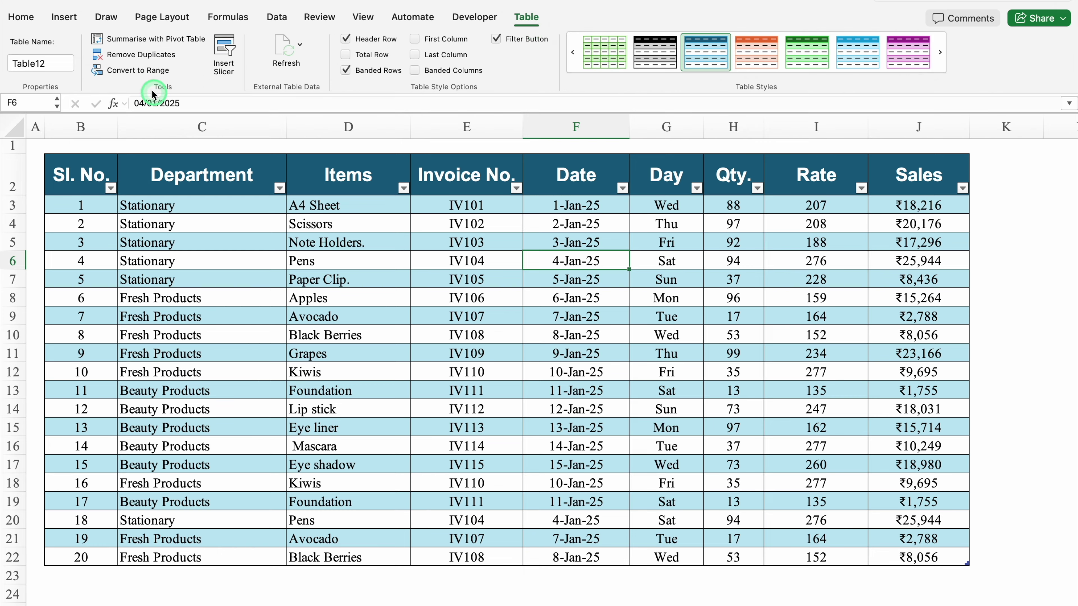
pyautogui.click(140, 70)
pyautogui.click(598, 242)
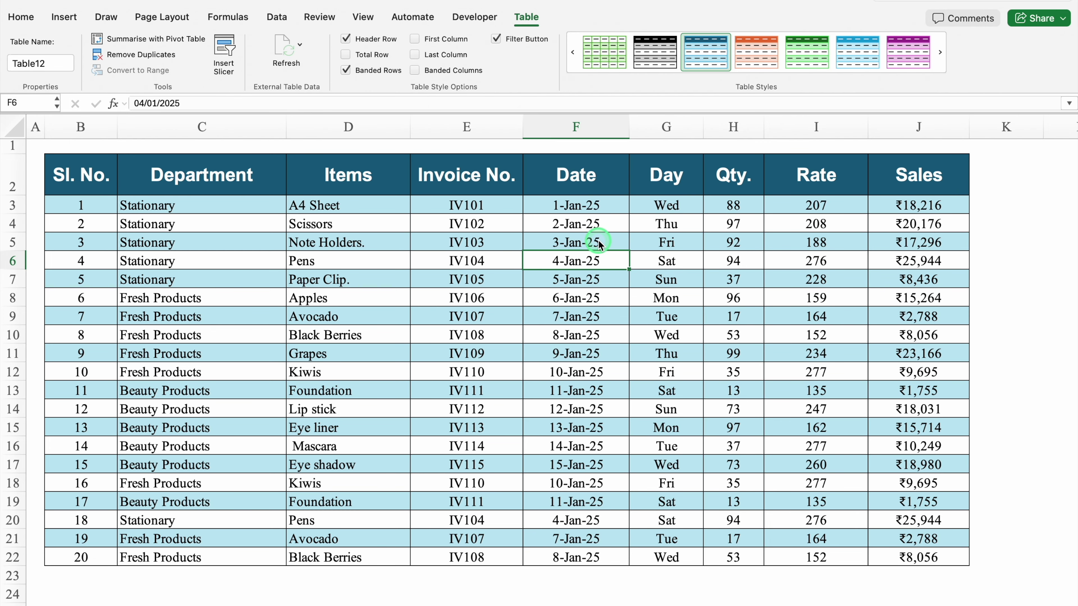
pyautogui.click(514, 261)
pyautogui.click(535, 20)
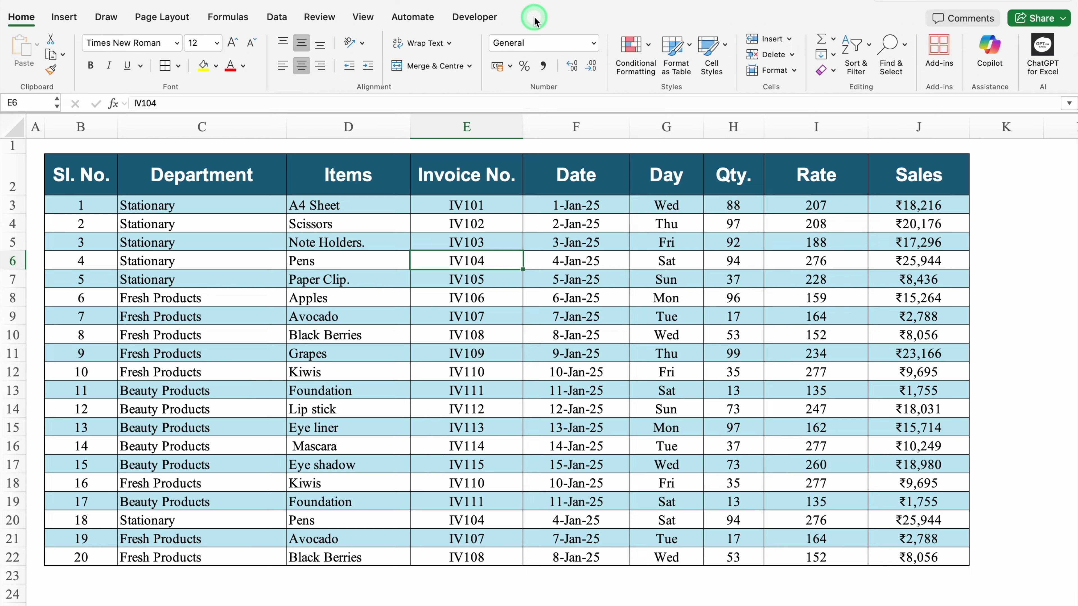